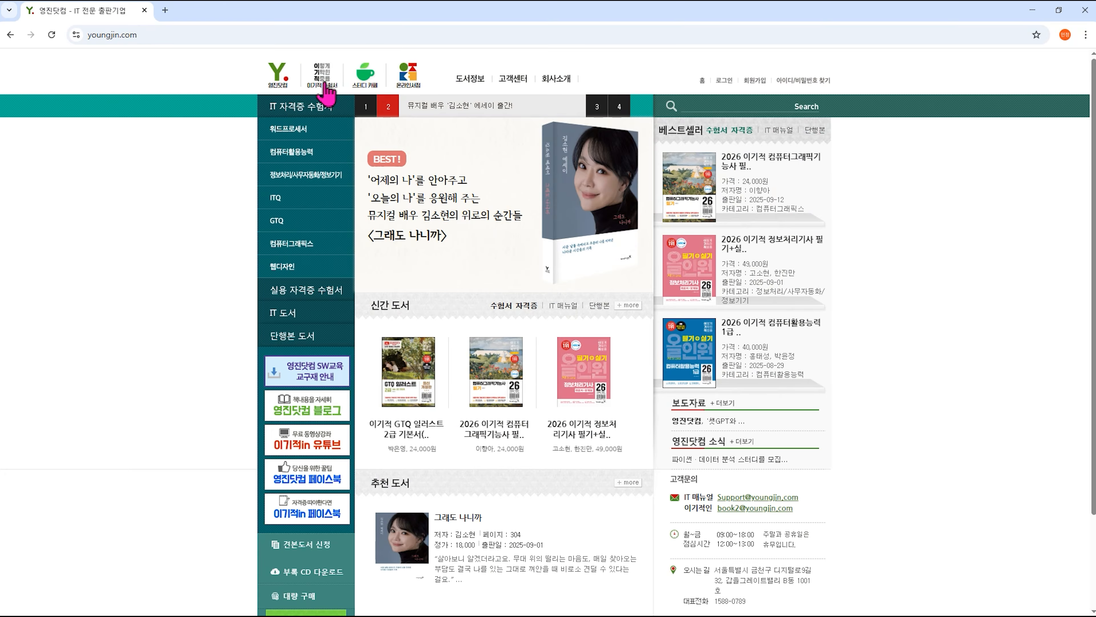
# Step: Open the 이기적 수험서 site, close its monthly news pop-up and open the 컴퓨터활용능력 board of the 자료실
pyautogui.click(326, 84)
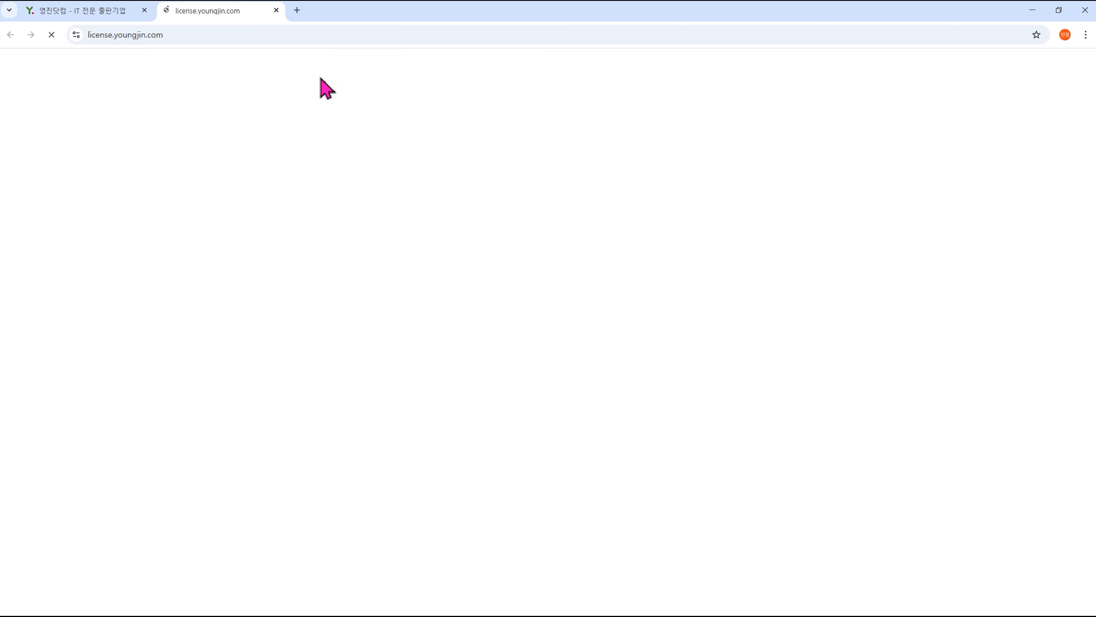
pyautogui.click(1065, 600)
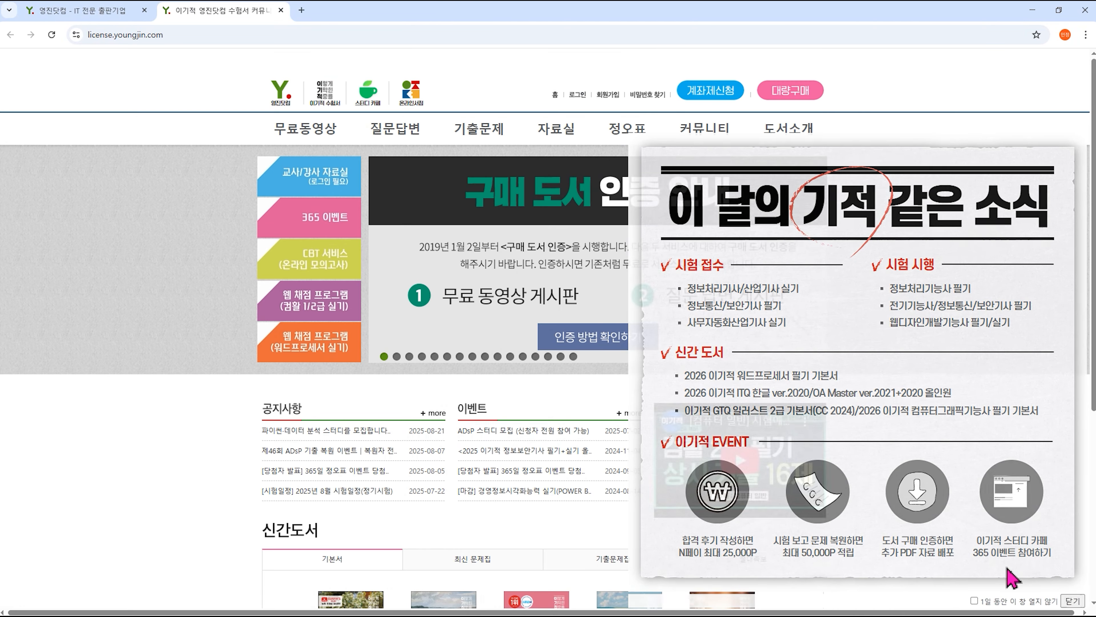
pyautogui.moveTo(559, 130)
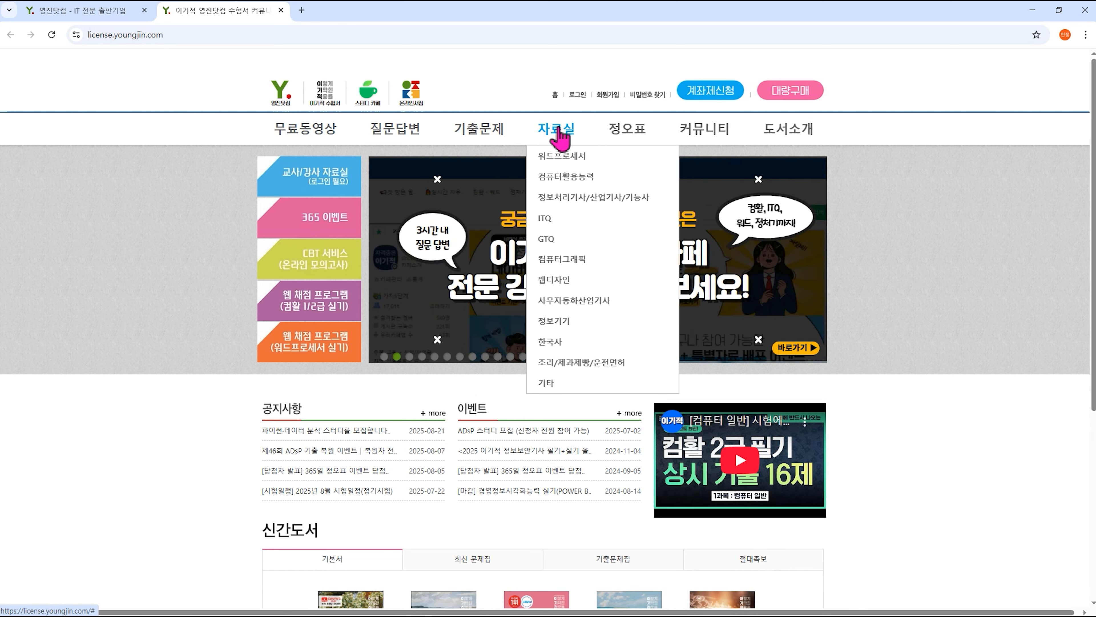
pyautogui.click(565, 181)
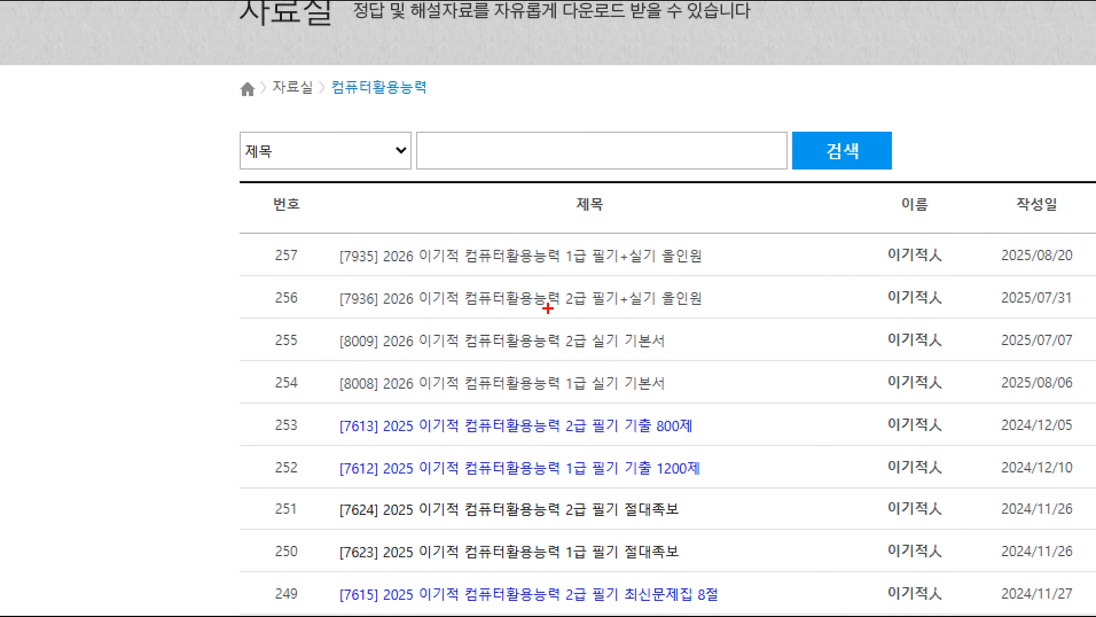
# Step: Open the post "[7936] 2026 이기적 컴퓨터활용능력 2급 필기+실기 올인원" and examine its attached file
pyautogui.moveTo(230, 272)
pyautogui.mouseDown()
pyautogui.moveTo(715, 328)
pyautogui.moveTo(738, 318)
pyautogui.mouseUp()
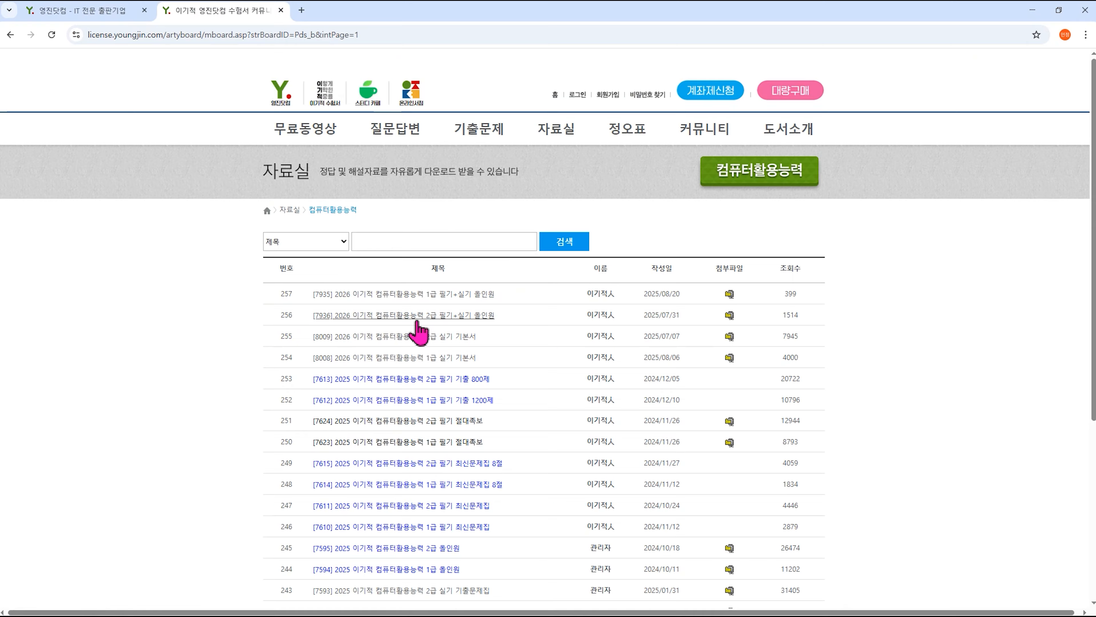
pyautogui.click(546, 308)
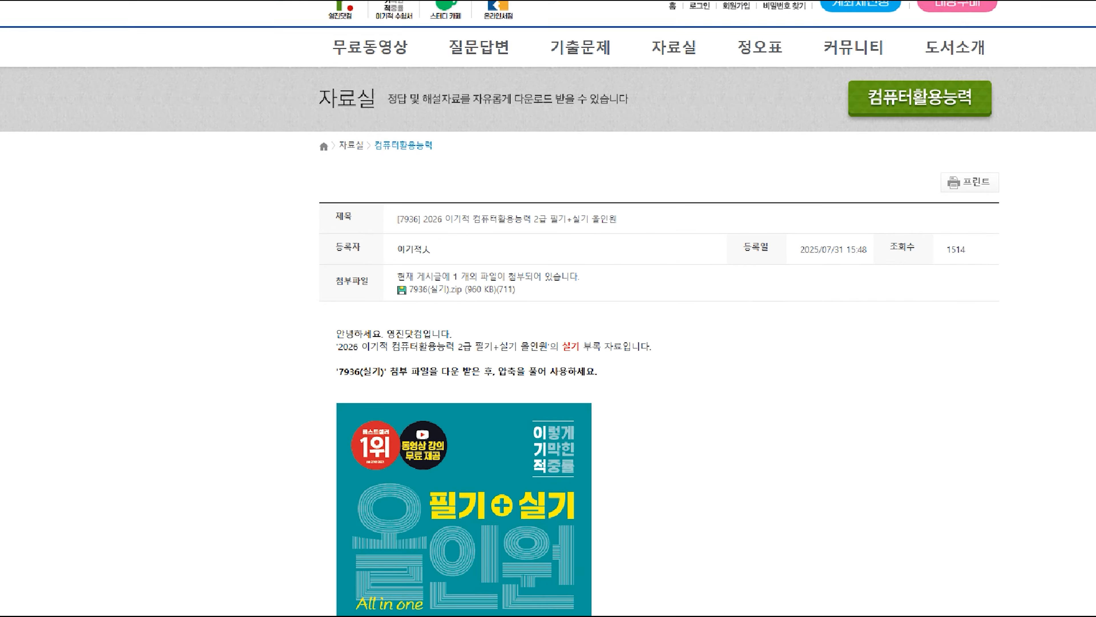
pyautogui.moveTo(390, 279); pyautogui.dragTo(529, 298)
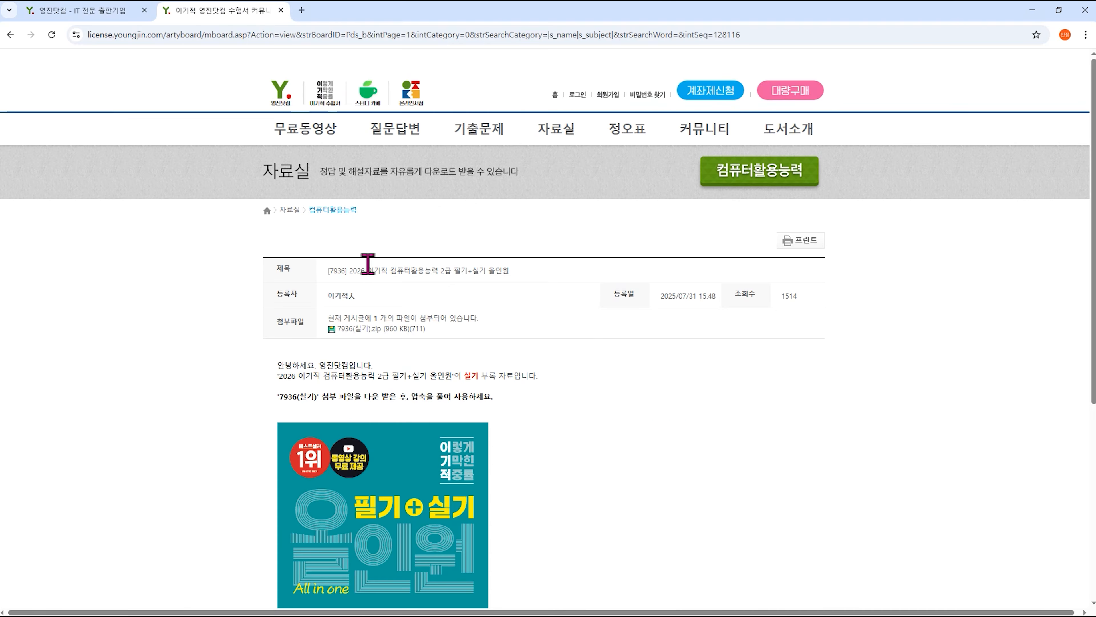
# Step: Open the 이기적 스터디 카페 from the site and look through the event banners and boards on its front page
pyautogui.moveTo(367, 142)
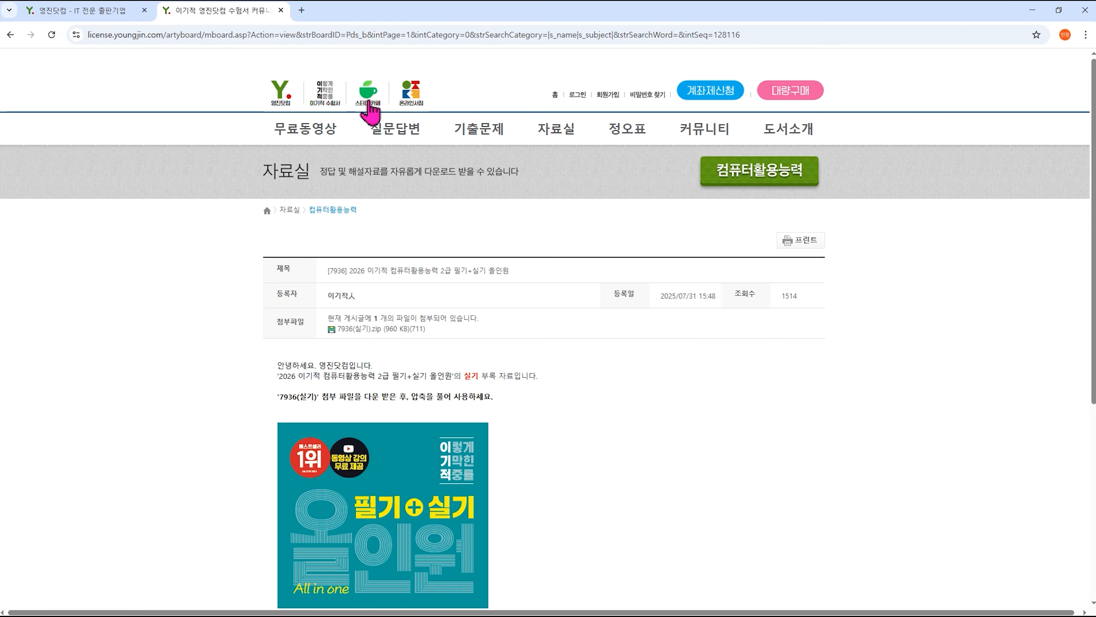
pyautogui.click(545, 181)
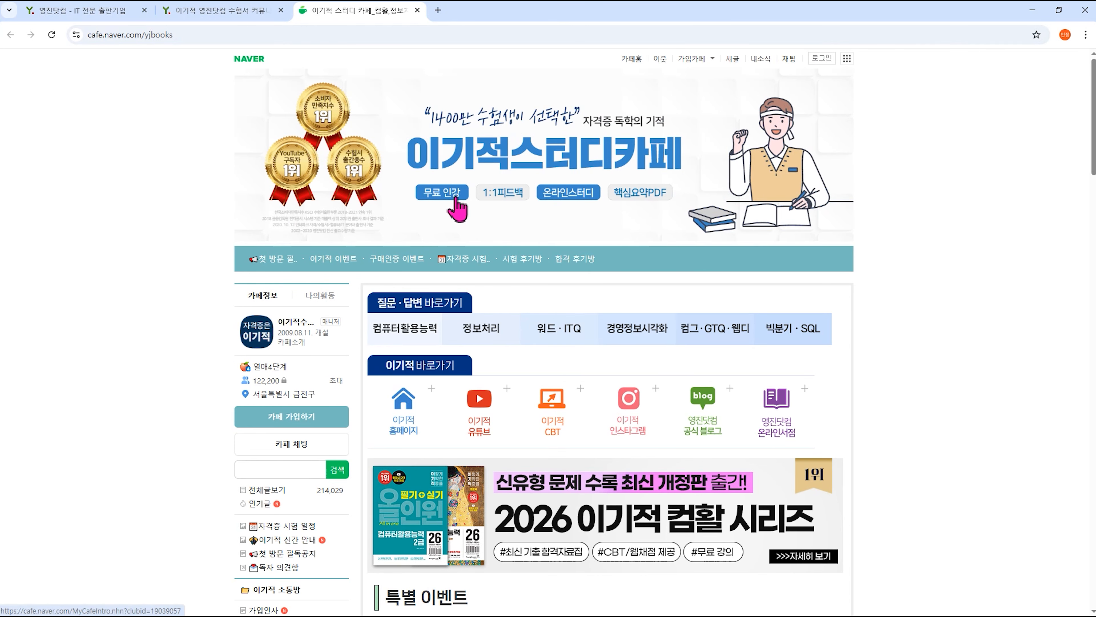
pyautogui.scroll(-5, 456, 203)
pyautogui.scroll(-5, 456, 207)
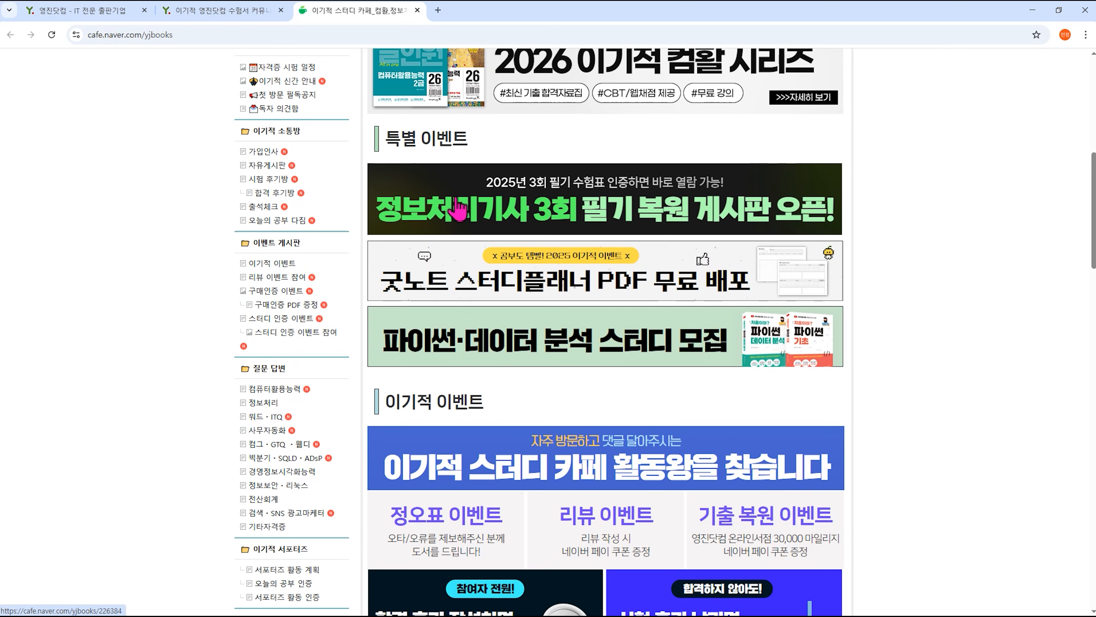
pyautogui.scroll(-4, 457, 207)
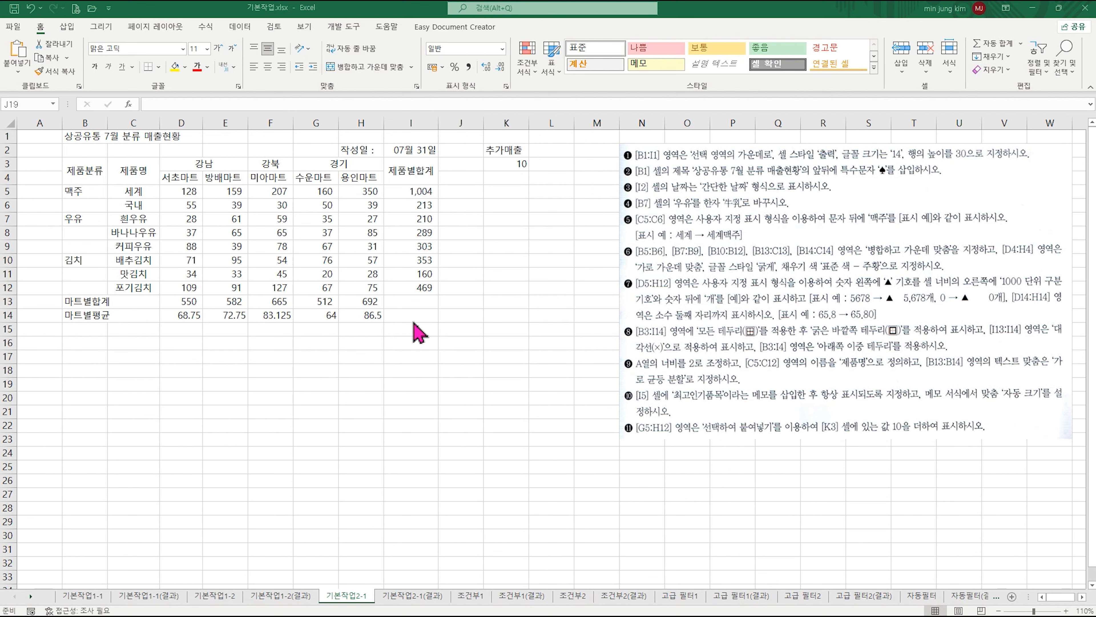
# Step: In Excel's 기본작업.xlsx, look through sheets 기본작업1-1 and 기본작업1-2 with their result sheets, and open sheet 기본작업2-1
pyautogui.click(174, 418)
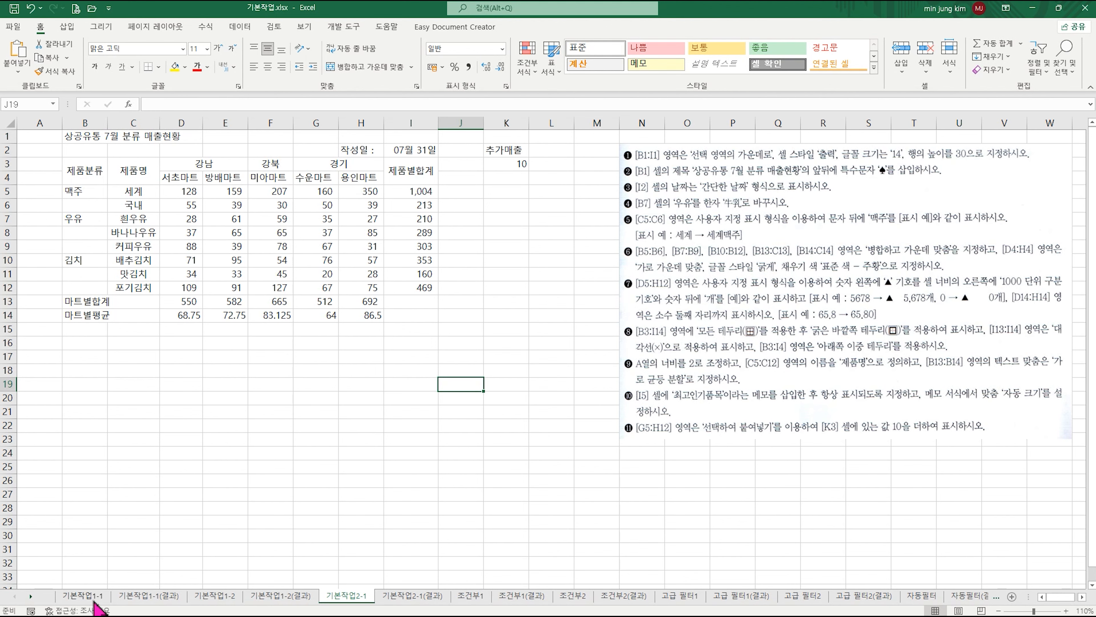
pyautogui.click(83, 596)
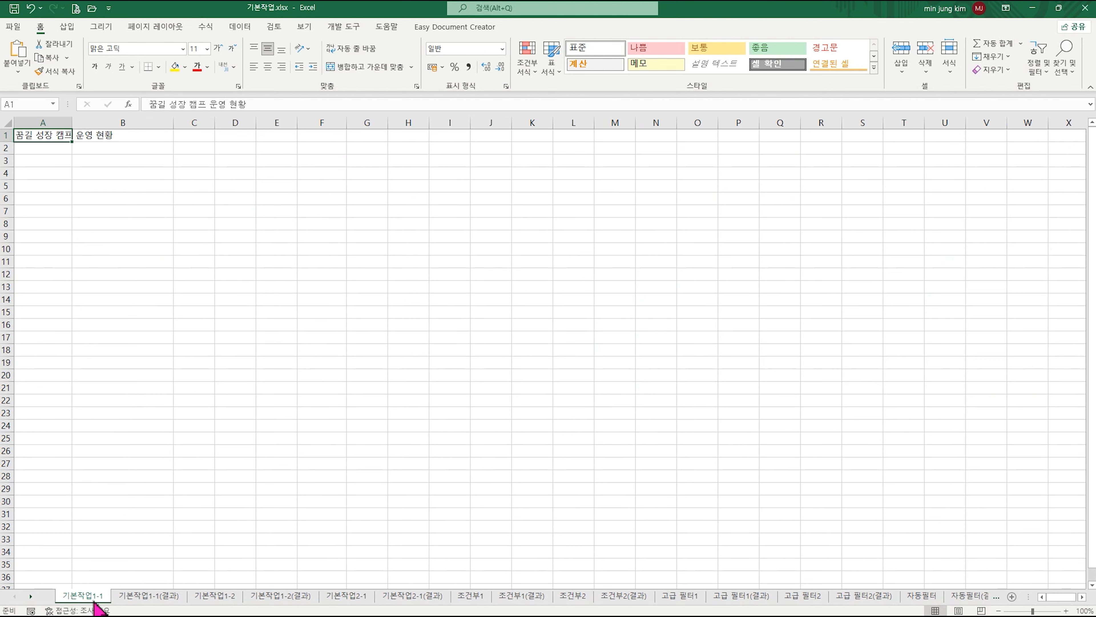
pyautogui.click(209, 598)
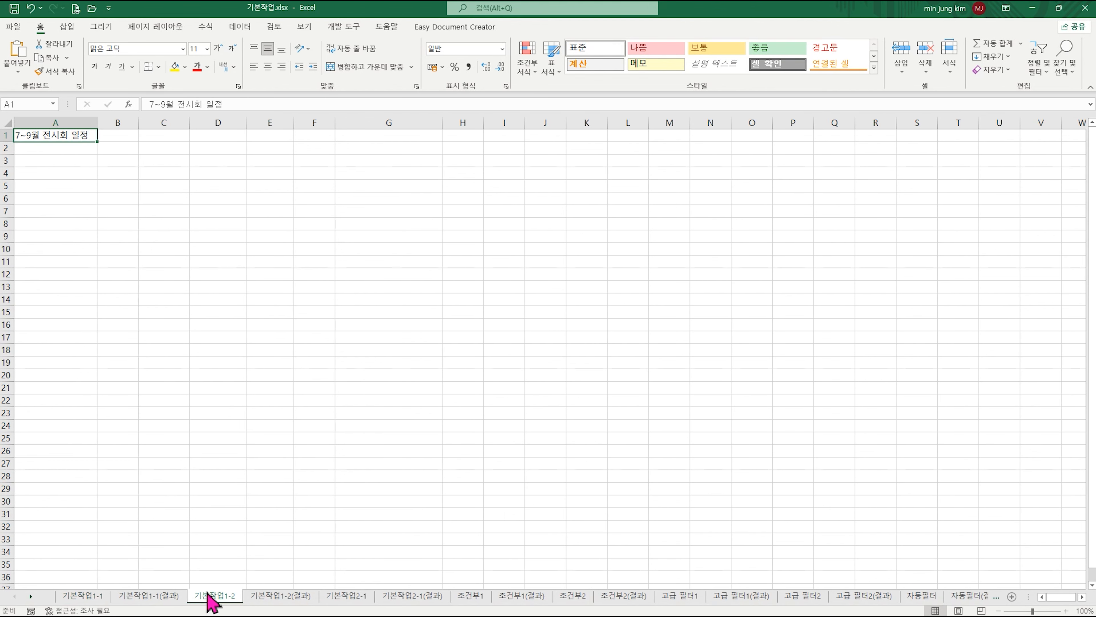
pyautogui.click(175, 598)
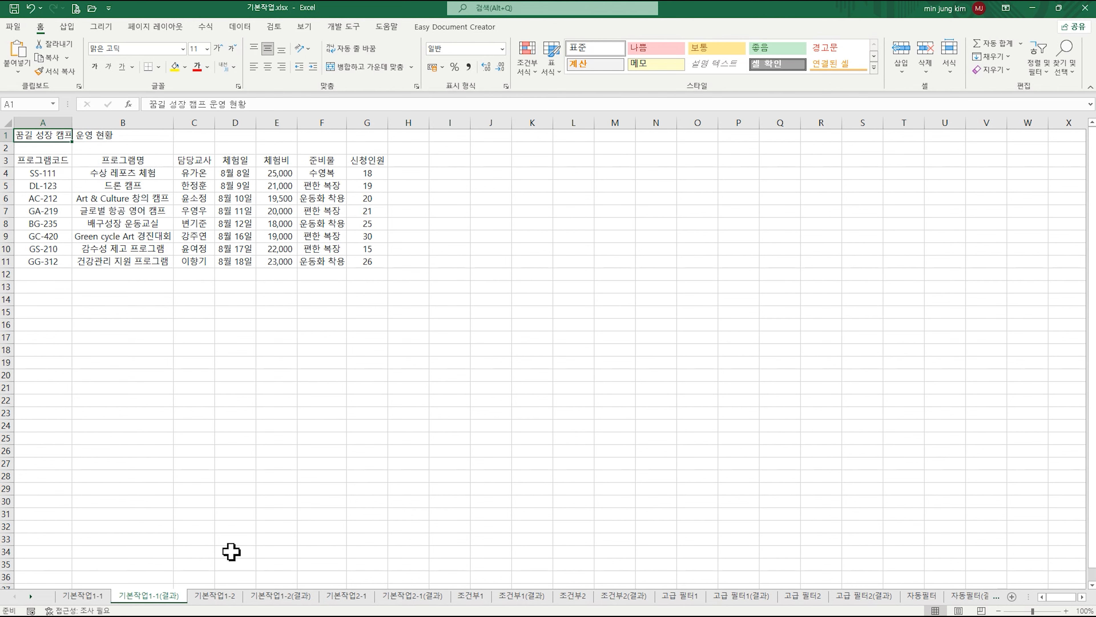
pyautogui.click(274, 596)
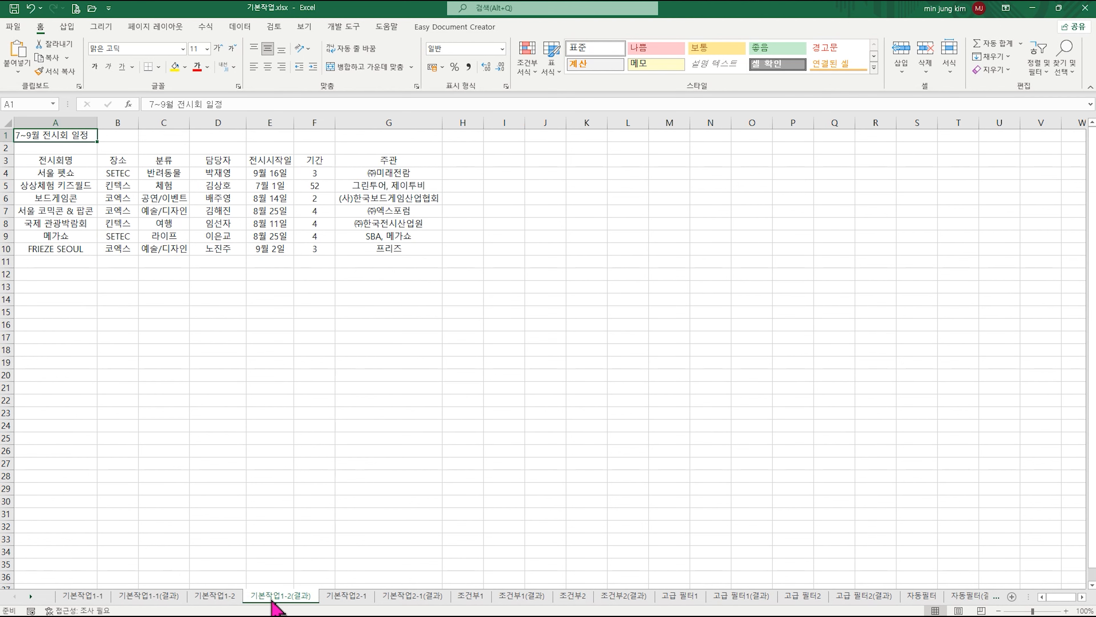
pyautogui.click(352, 596)
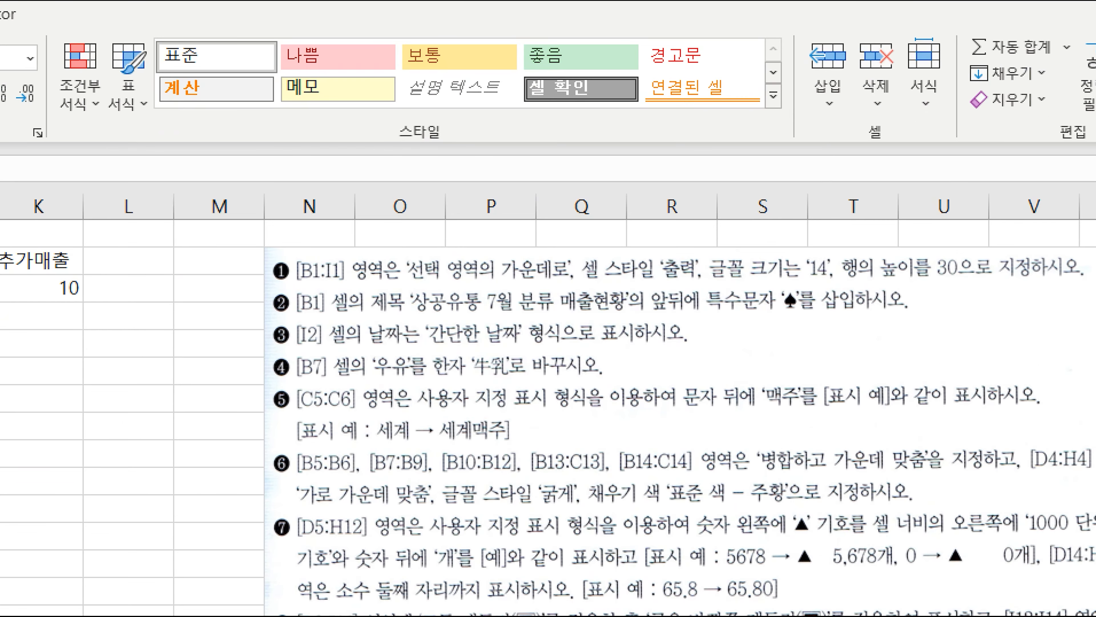
# Step: Read the first instruction for the title range B1:I1, covering its alignment, cell style, font size and row height
pyautogui.click(292, 248)
pyautogui.moveTo(289, 245); pyautogui.dragTo(350, 285)
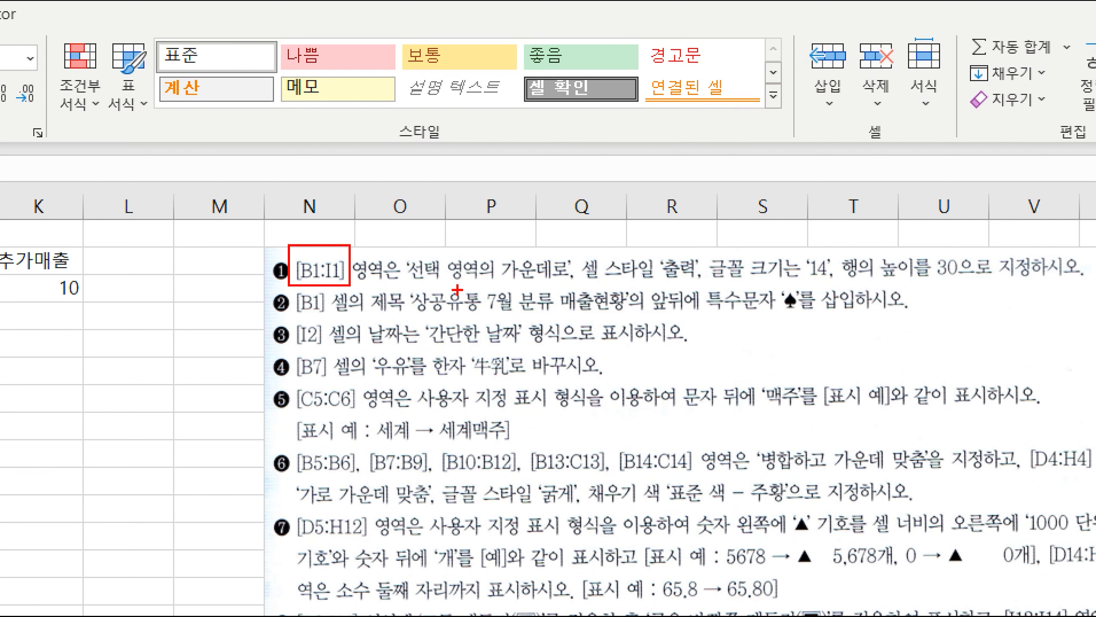
pyautogui.moveTo(402, 253); pyautogui.dragTo(585, 284)
pyautogui.moveTo(656, 249); pyautogui.dragTo(698, 277)
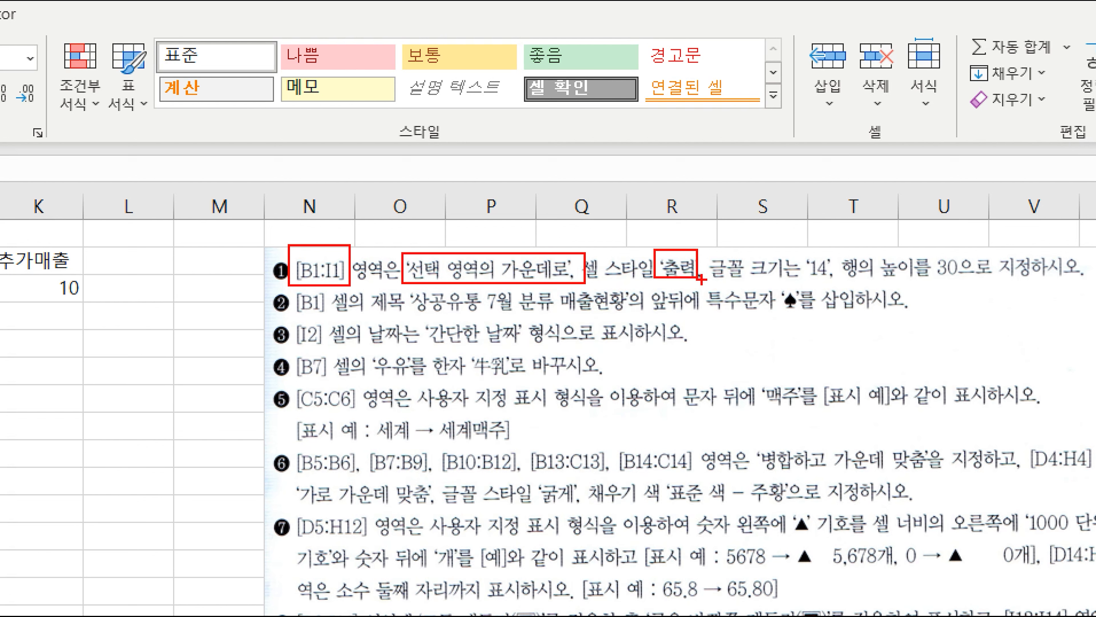
pyautogui.moveTo(803, 248); pyautogui.dragTo(837, 282)
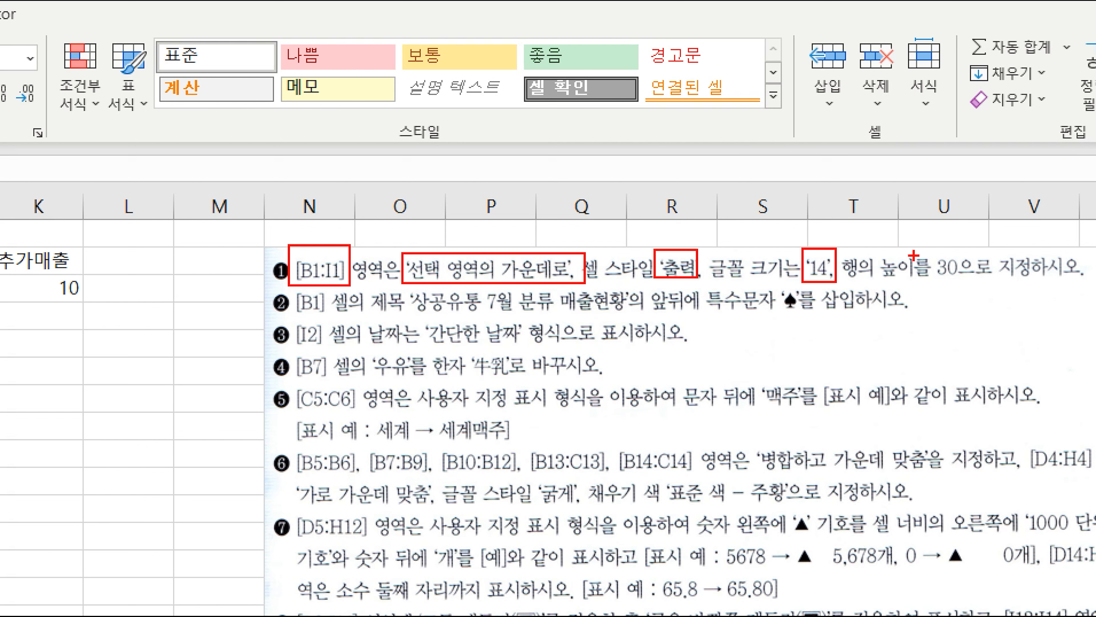
pyautogui.moveTo(929, 250); pyautogui.dragTo(964, 284)
pyautogui.moveTo(313, 225); pyautogui.dragTo(368, 194)
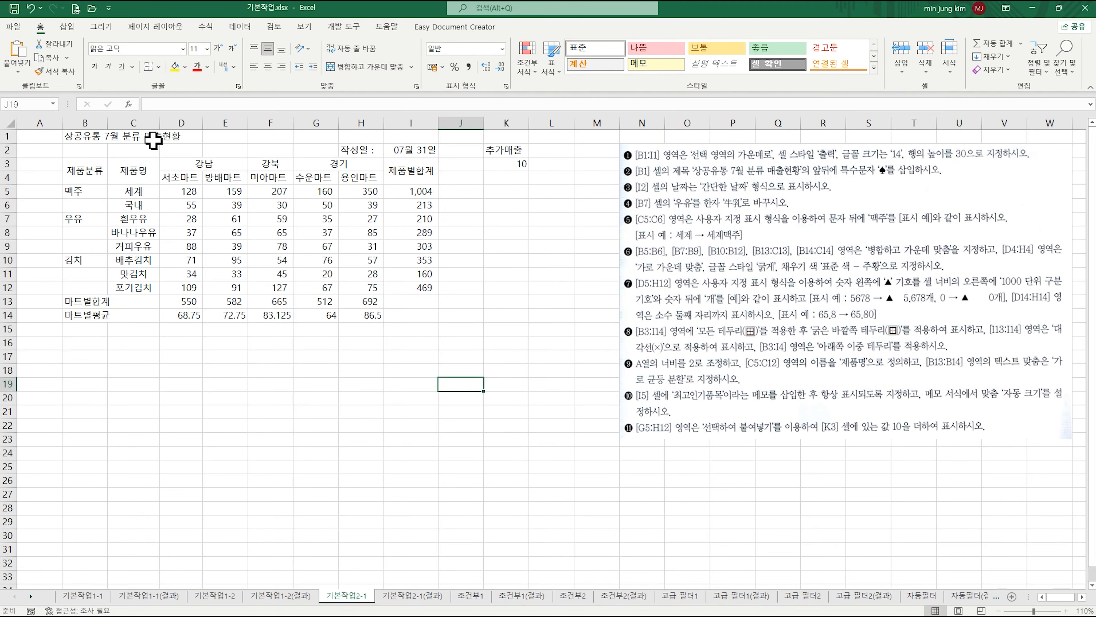
# Step: Set the horizontal alignment of the title range B1:I1 to 선택 영역의 가운데로 in the cell format settings
pyautogui.moveTo(81, 137); pyautogui.dragTo(394, 135)
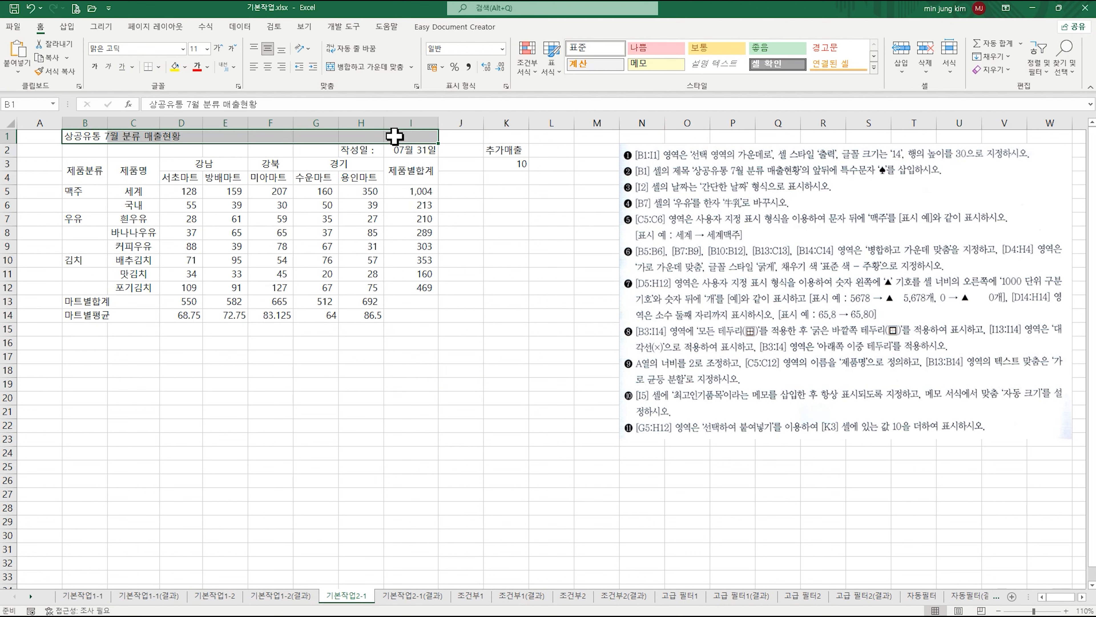
pyautogui.rightClick(217, 138)
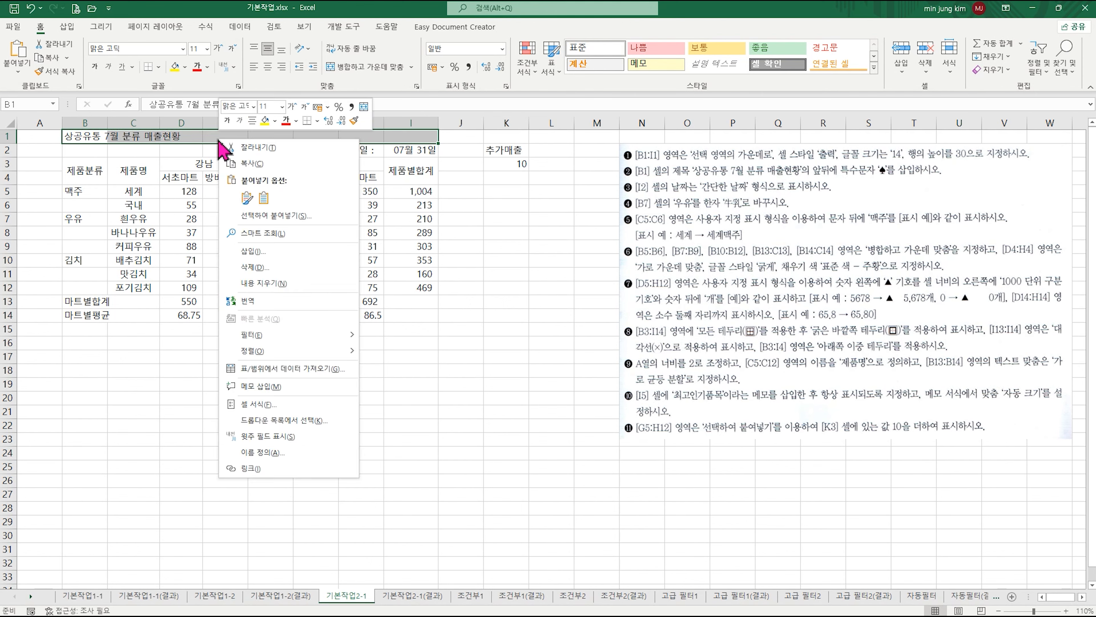
pyautogui.click(276, 404)
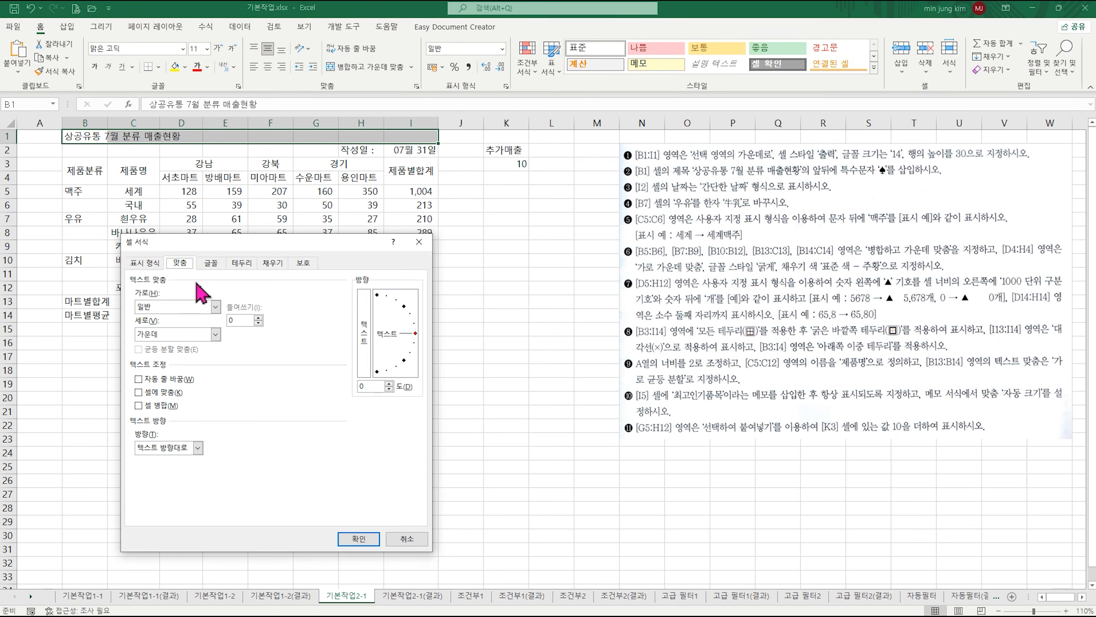
pyautogui.click(215, 307)
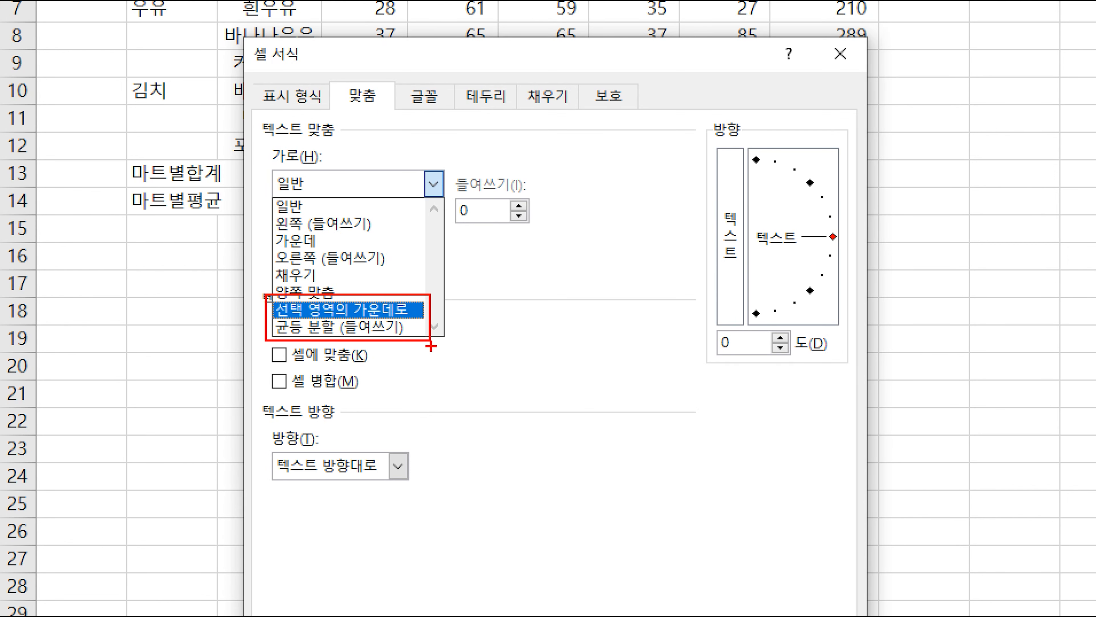
pyautogui.click(406, 310)
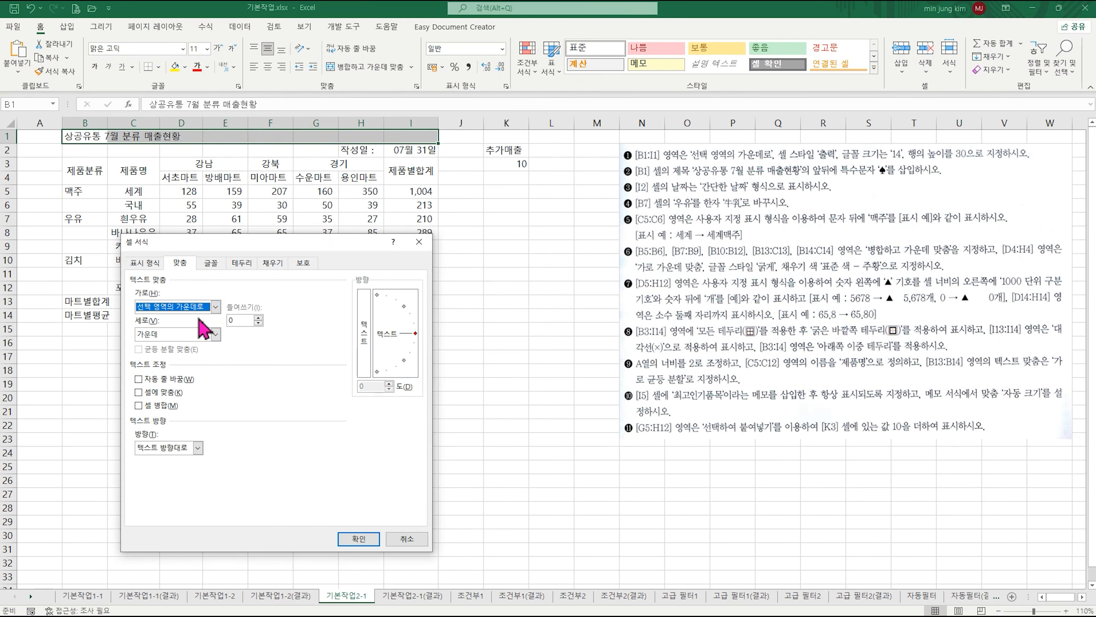
pyautogui.click(359, 538)
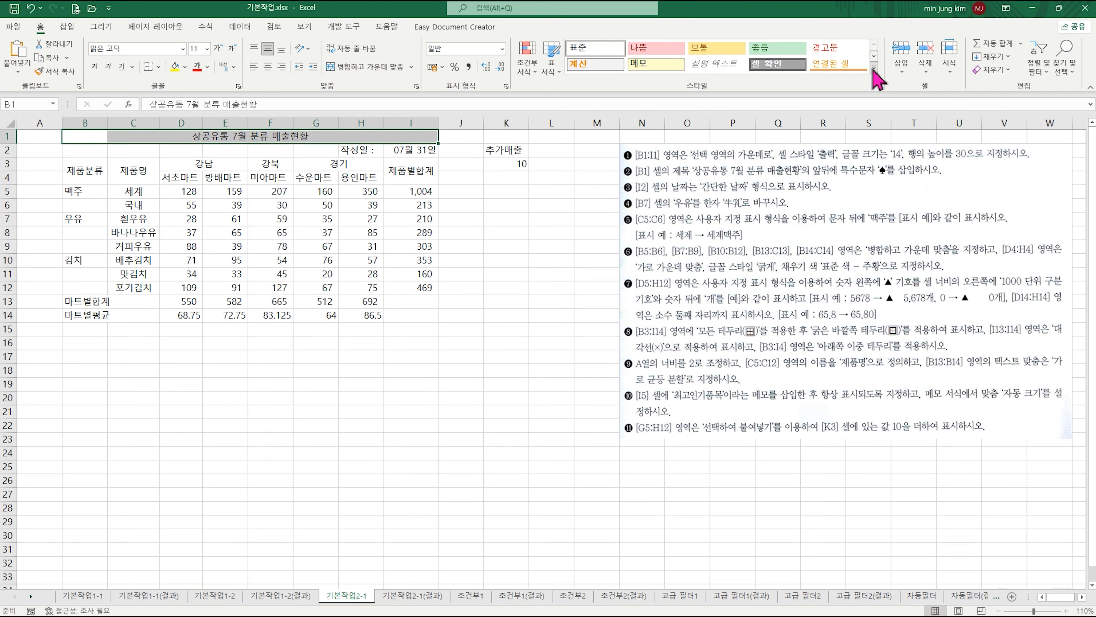
# Step: Apply the 출력 cell style to the title range B1:I1 and set its font size to 14
pyautogui.click(650, 137)
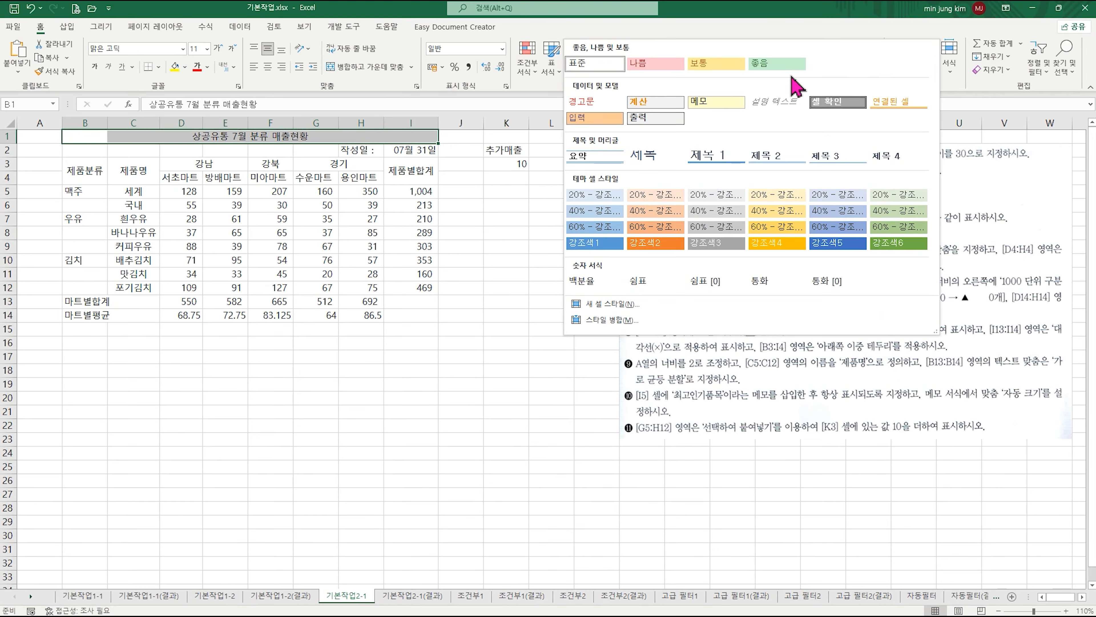
pyautogui.click(656, 118)
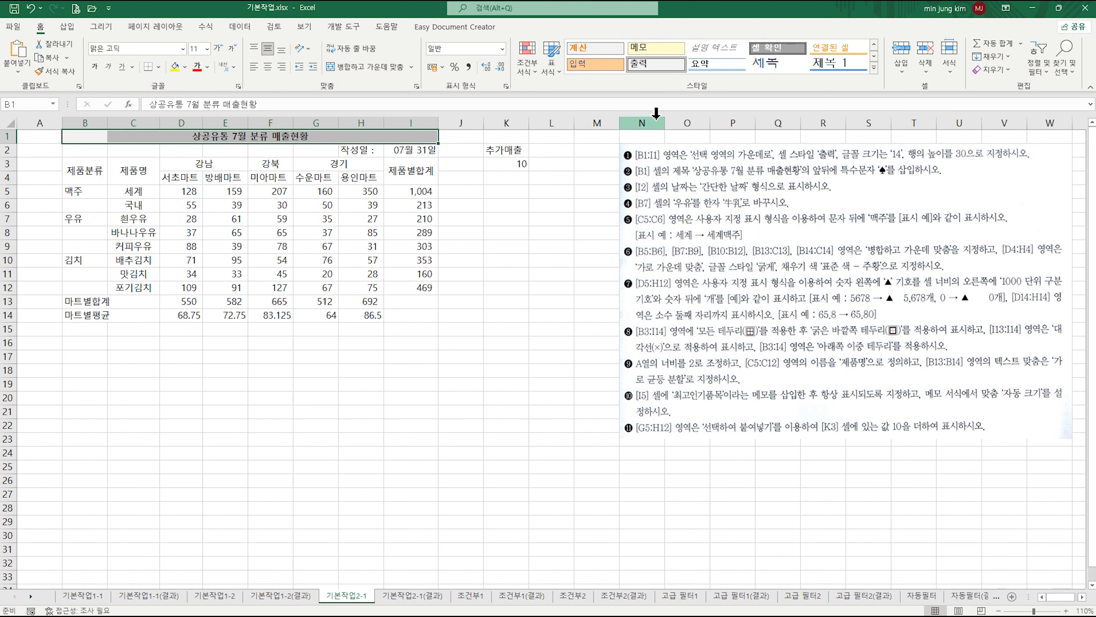
pyautogui.click(208, 48)
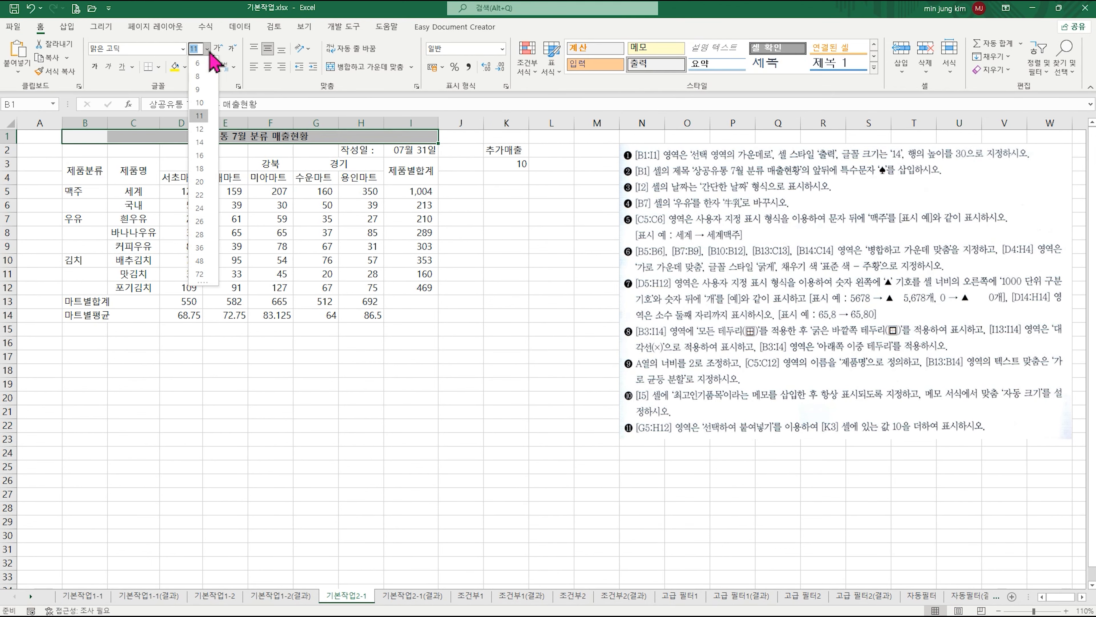
pyautogui.click(202, 145)
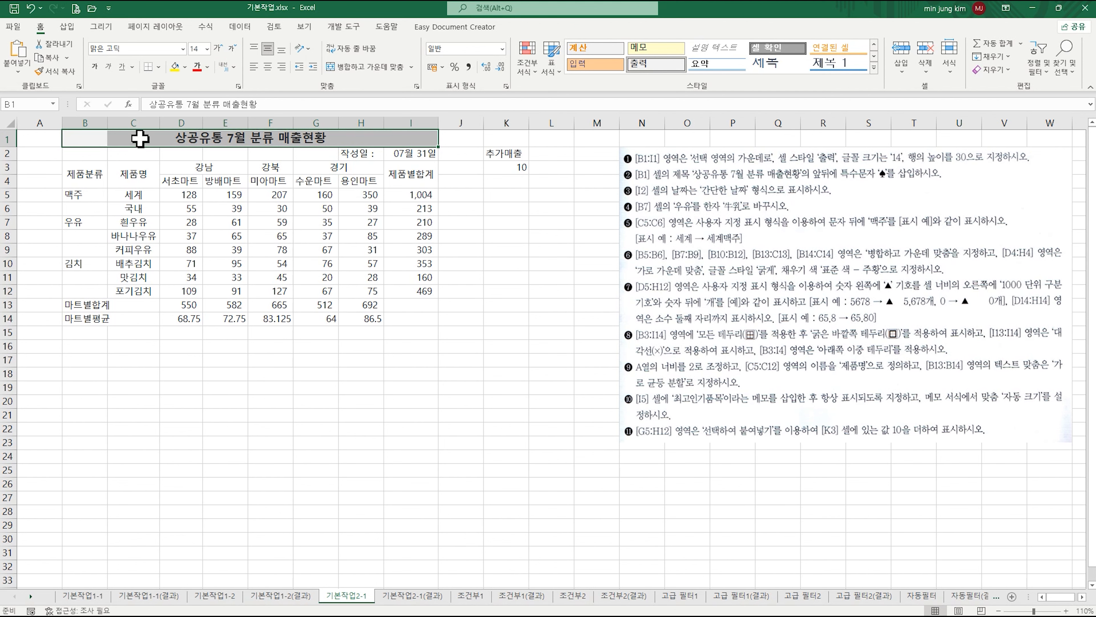
# Step: Set the height of title row 1 to 30
pyautogui.click(4, 138)
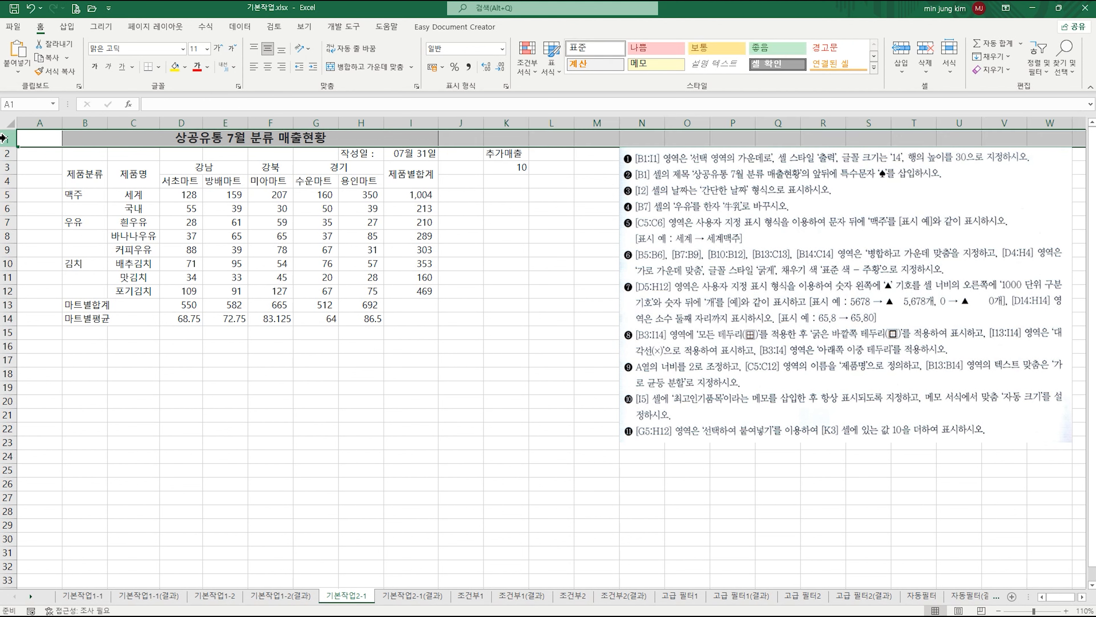
pyautogui.rightClick(3, 138)
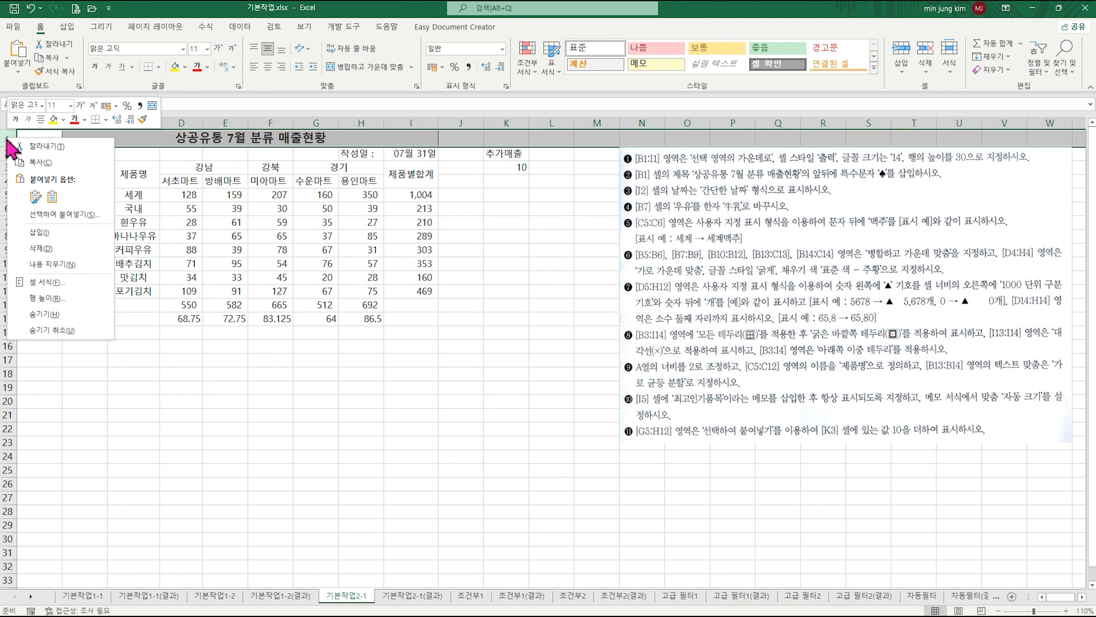
pyautogui.click(46, 298)
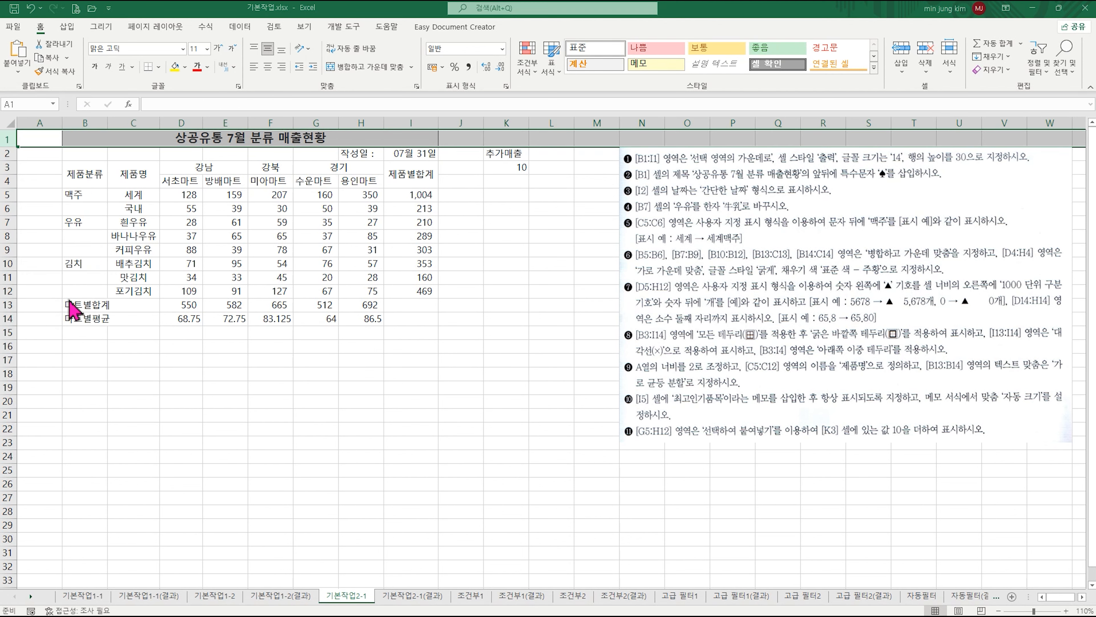
pyautogui.write('30')
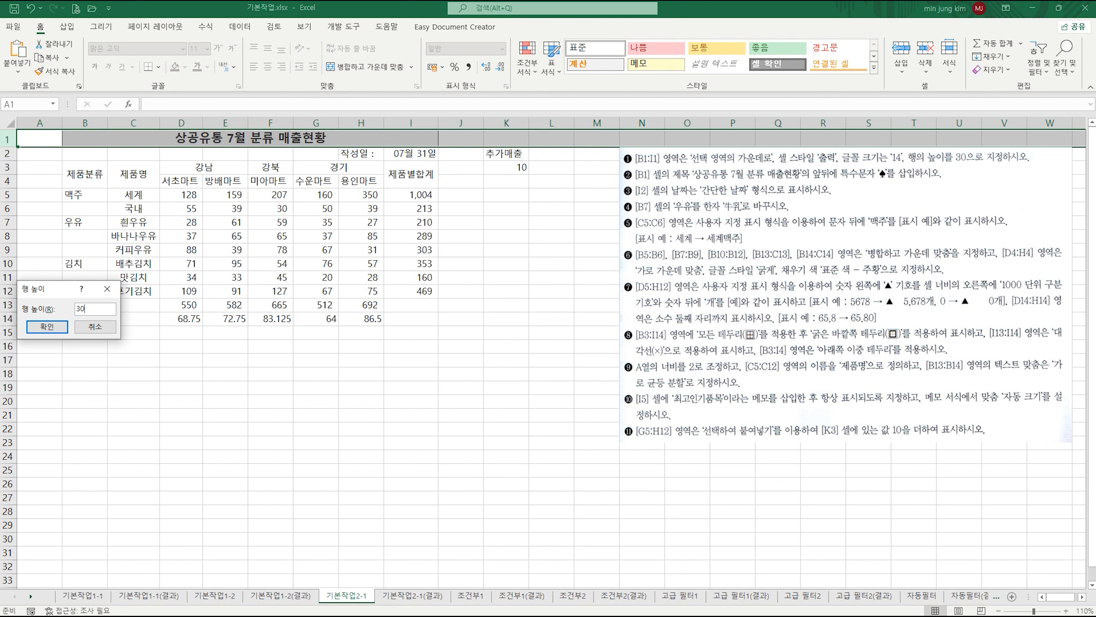
pyautogui.press('Return')
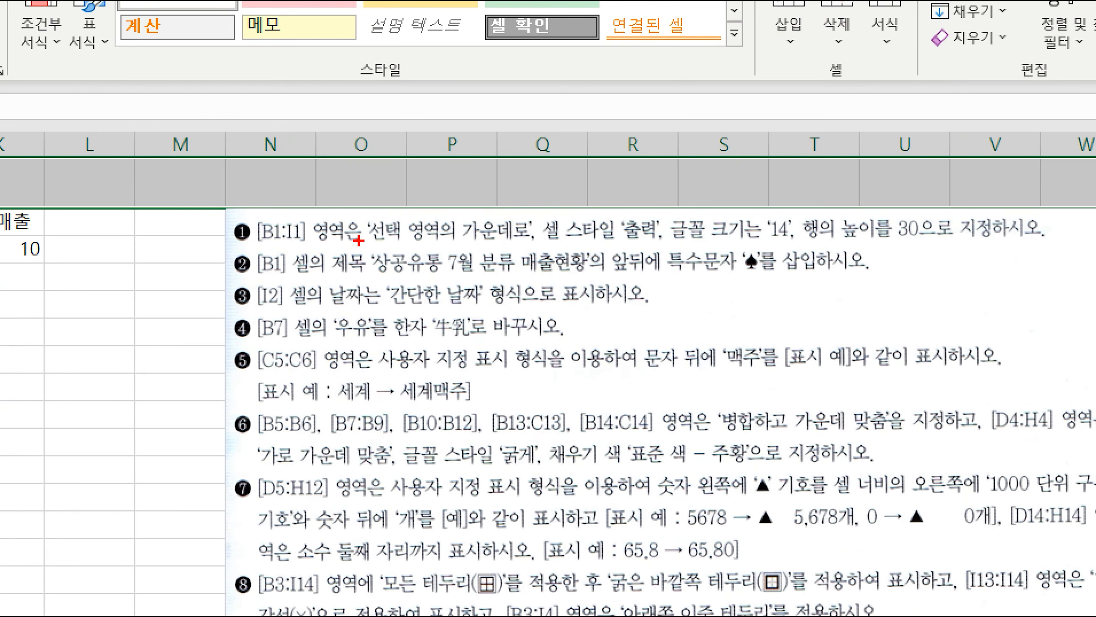
# Step: Insert the special character ♠ in front of the title text 상공유통 7월 분류 매출현황 in cell B1
pyautogui.moveTo(358, 240); pyautogui.dragTo(815, 281)
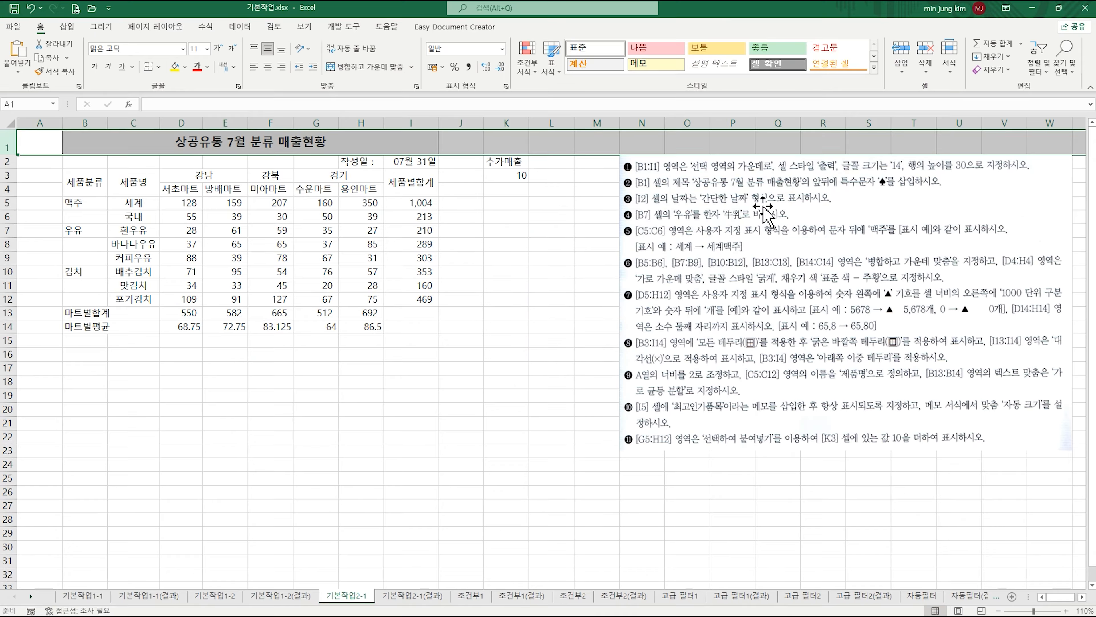
pyautogui.click(88, 139)
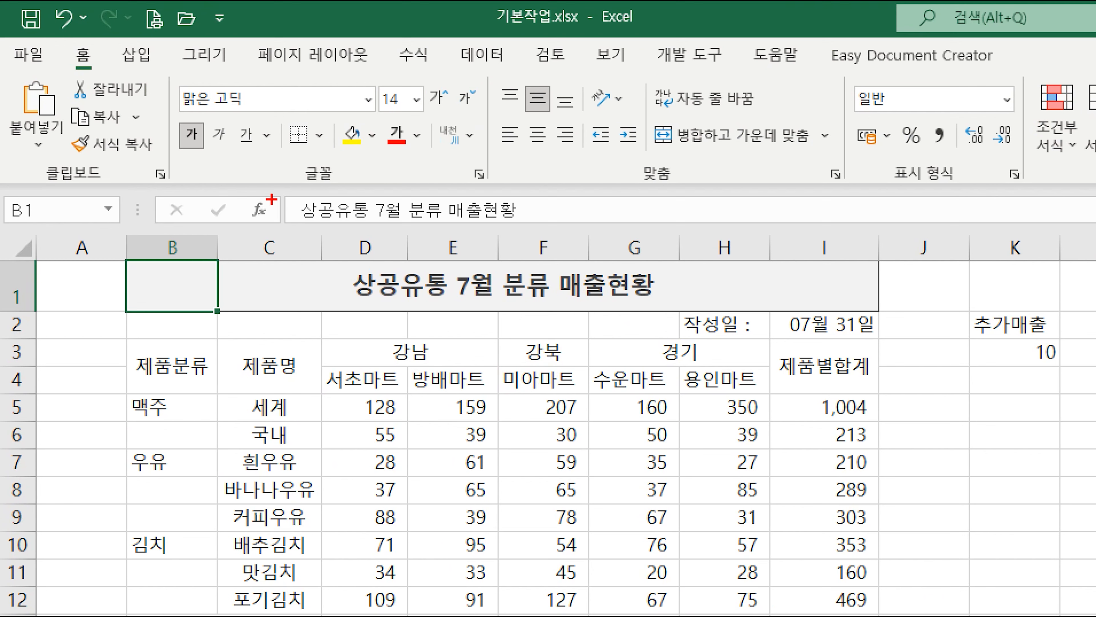
pyautogui.moveTo(276, 188)
pyautogui.mouseDown()
pyautogui.moveTo(330, 206)
pyautogui.moveTo(567, 223)
pyautogui.mouseUp()
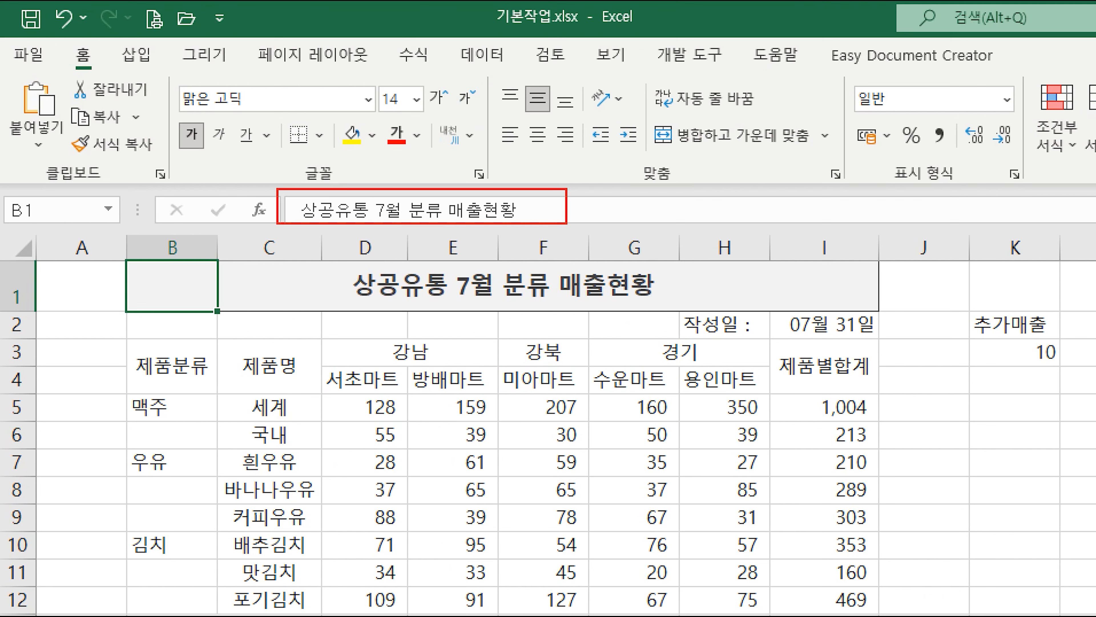
pyautogui.moveTo(563, 325)
pyautogui.mouseDown()
pyautogui.moveTo(389, 317)
pyautogui.moveTo(561, 262)
pyautogui.moveTo(524, 319)
pyautogui.mouseUp()
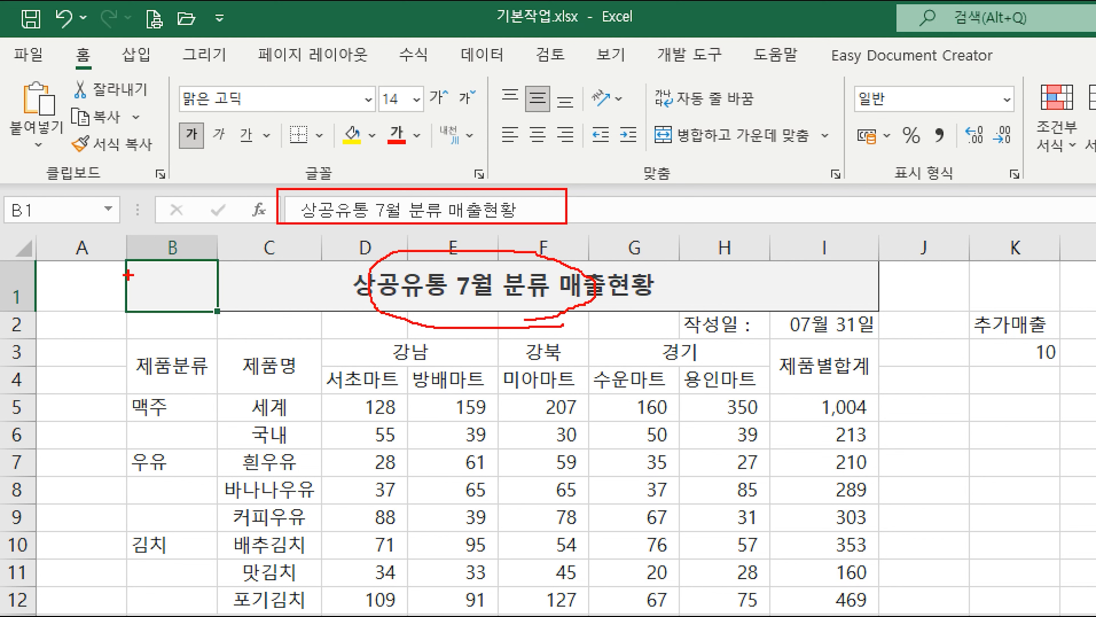
pyautogui.moveTo(143, 265)
pyautogui.mouseDown()
pyautogui.moveTo(156, 289)
pyautogui.moveTo(196, 252)
pyautogui.mouseUp()
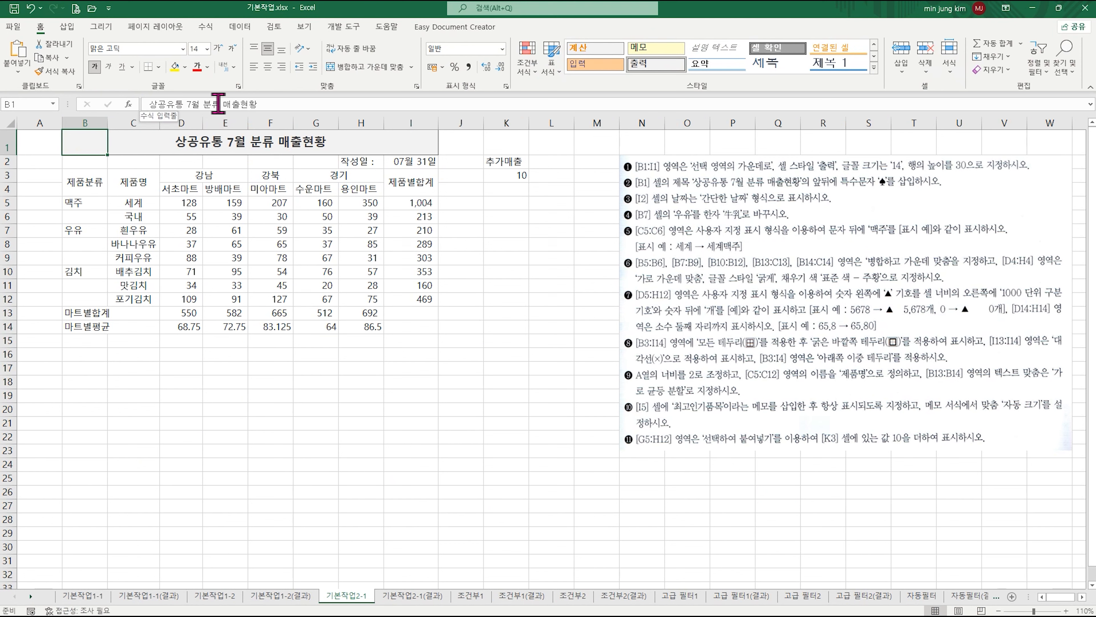
pyautogui.click(149, 103)
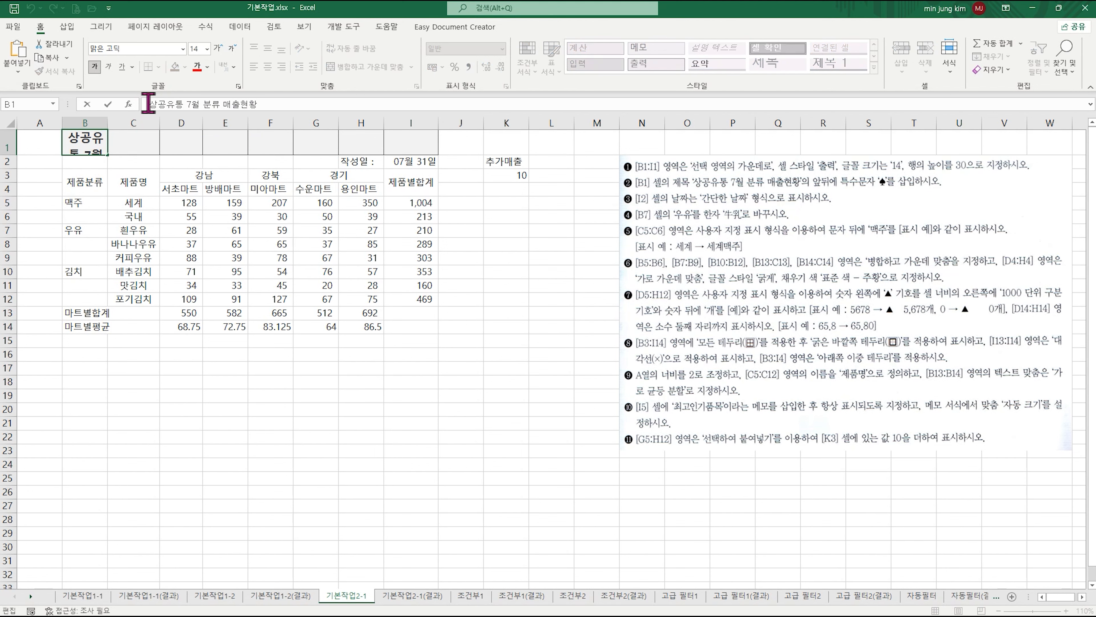
pyautogui.write('ㅁ')
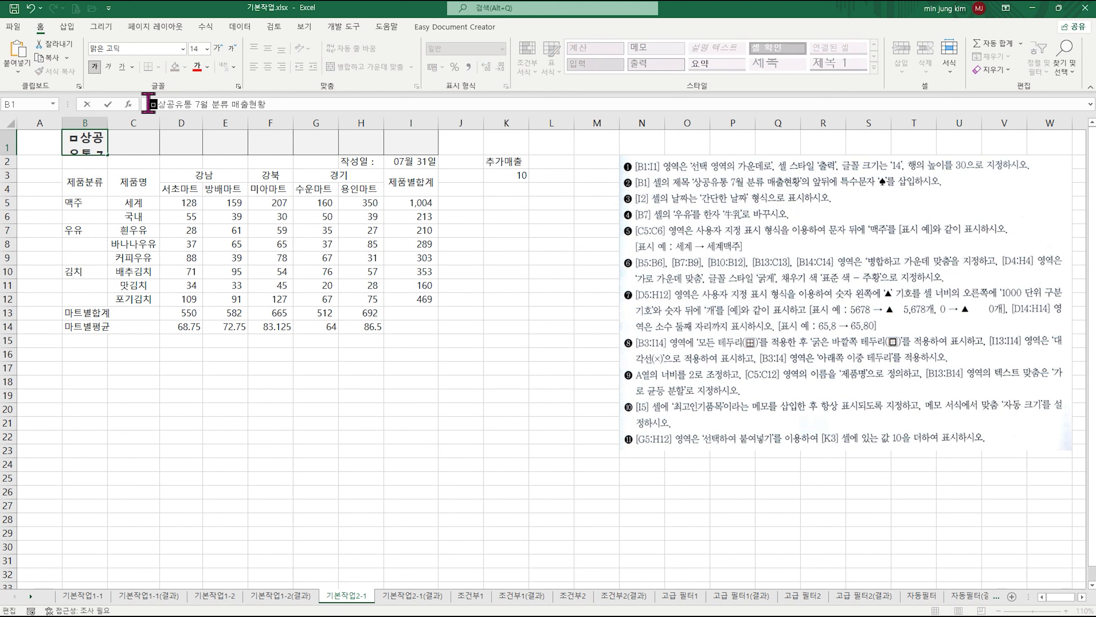
pyautogui.press('Hangul_Hanja')
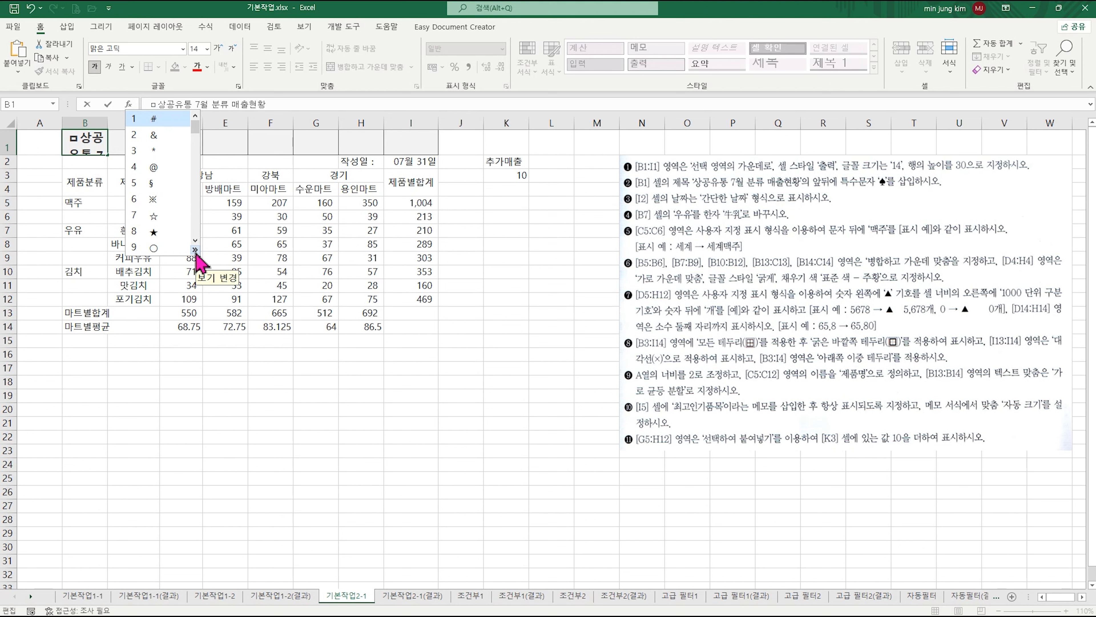
pyautogui.click(195, 250)
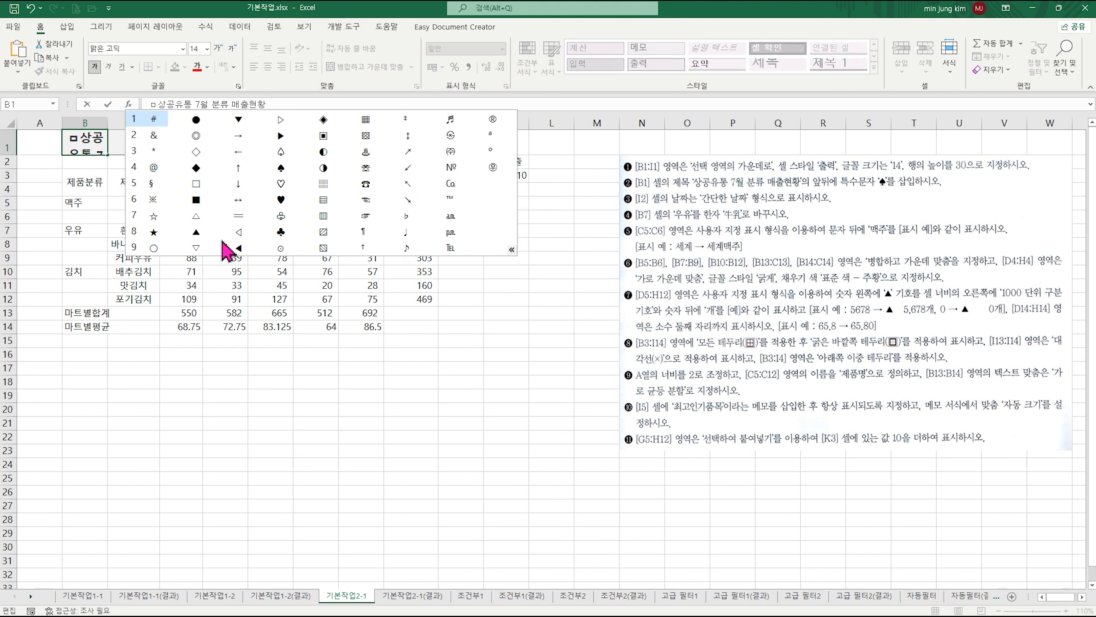
pyautogui.click(280, 168)
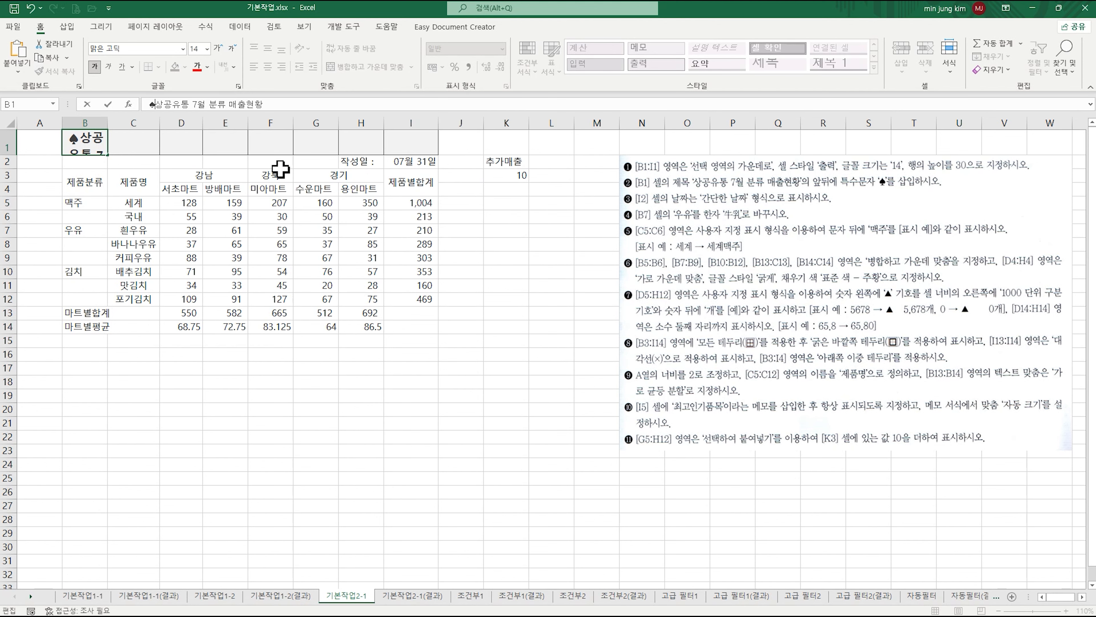
# Step: Add the special character ♠ after the end of the title text in cell B1 and commit the entry
pyautogui.click(269, 103)
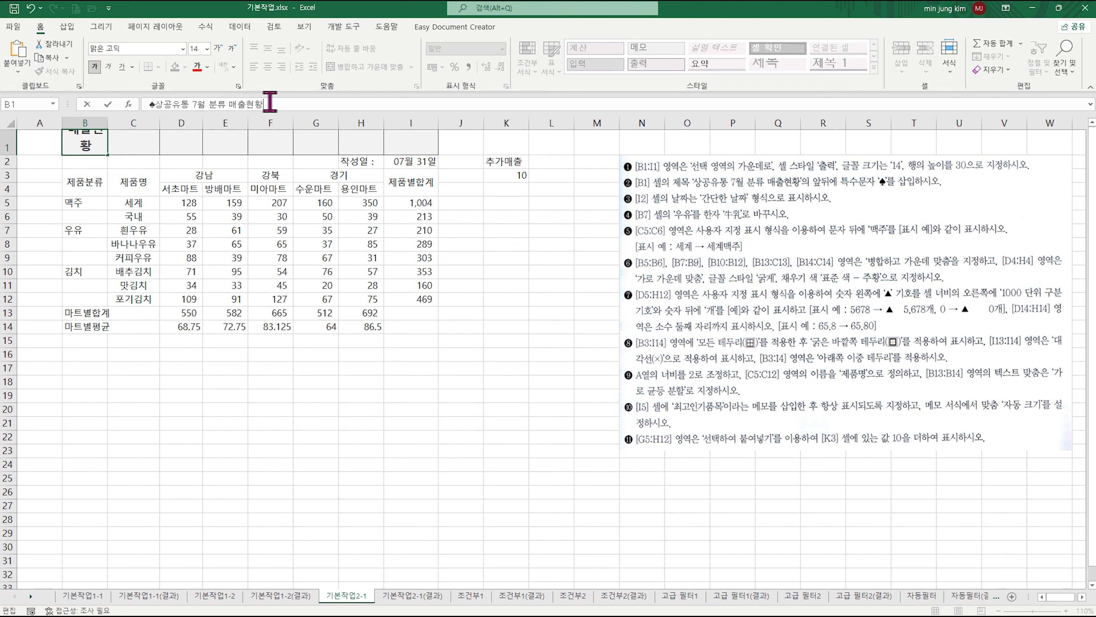
pyautogui.write('ㅁ')
pyautogui.press('Hangul_Hanja')
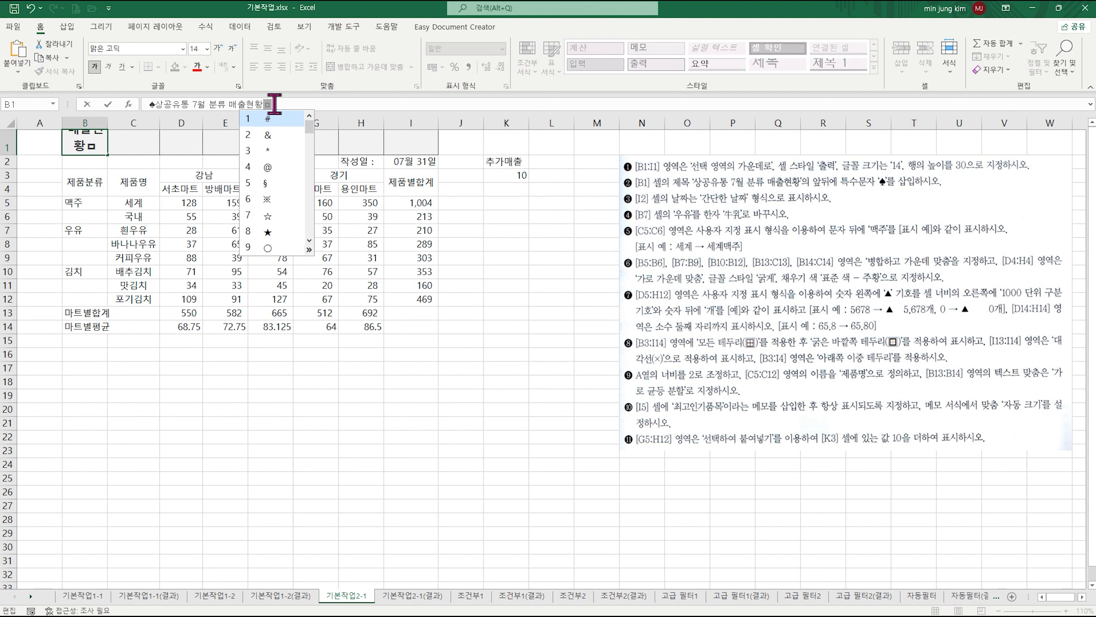
pyautogui.press('Tab')
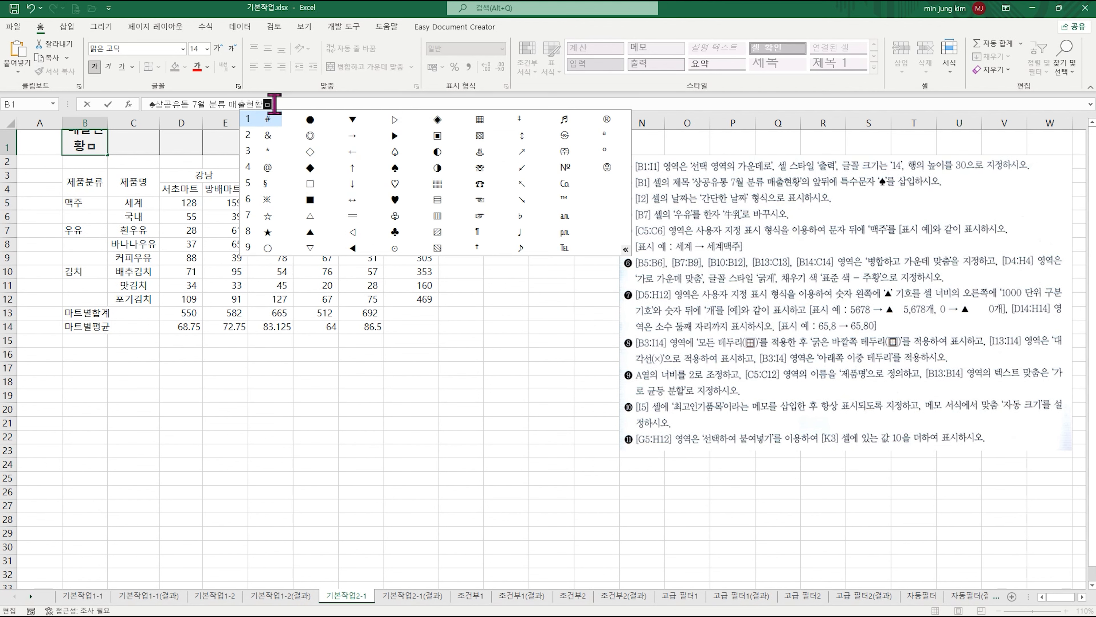
pyautogui.click(394, 167)
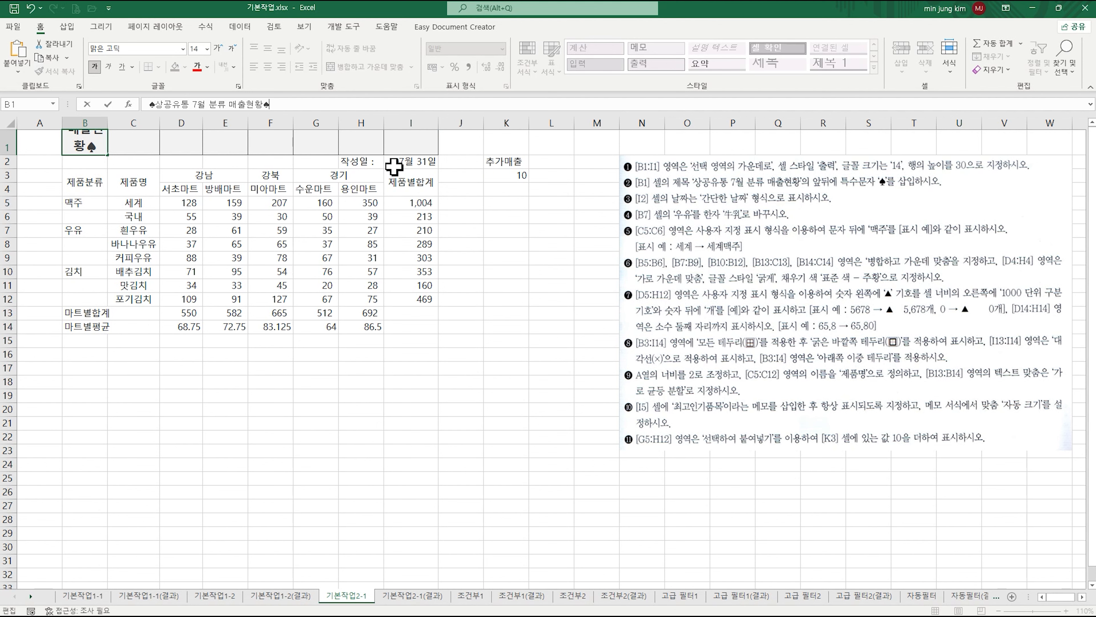
pyautogui.press('Return')
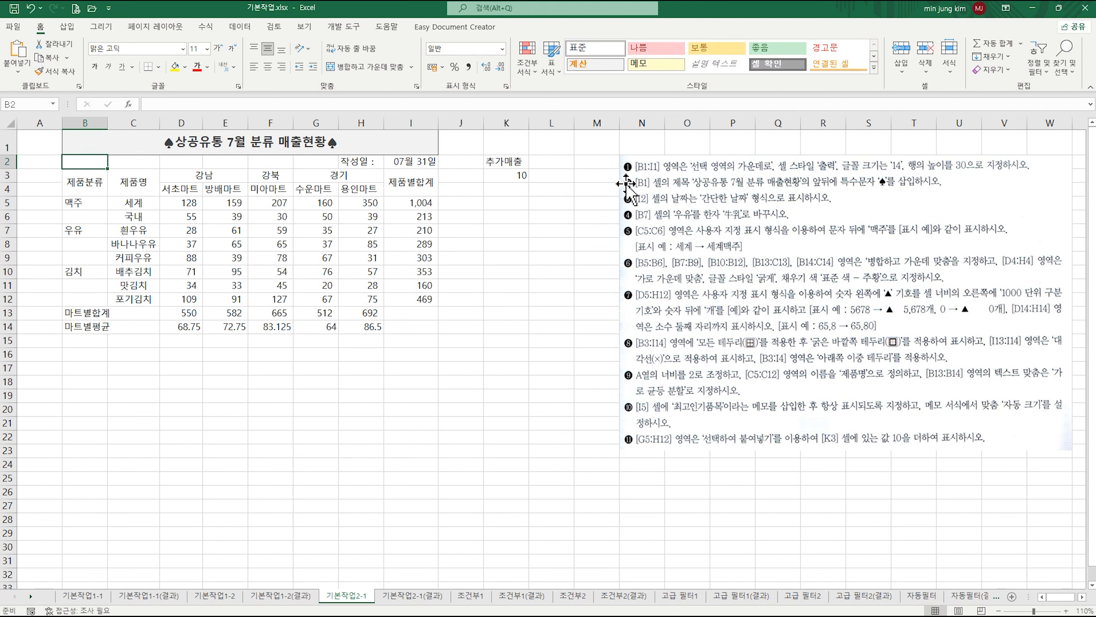
# Step: Apply the 간단한 날짜 number format to the date in cell I2
pyautogui.hotkey('ctrl', '1')
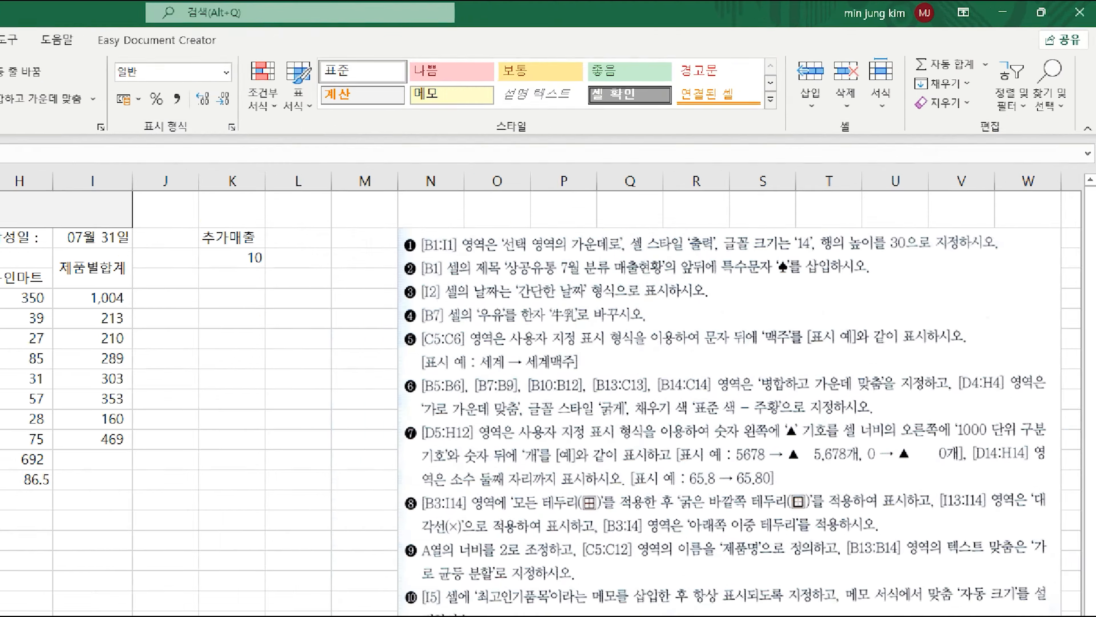
pyautogui.click(737, 210)
pyautogui.moveTo(333, 269)
pyautogui.mouseDown()
pyautogui.moveTo(486, 302)
pyautogui.moveTo(745, 302)
pyautogui.mouseUp()
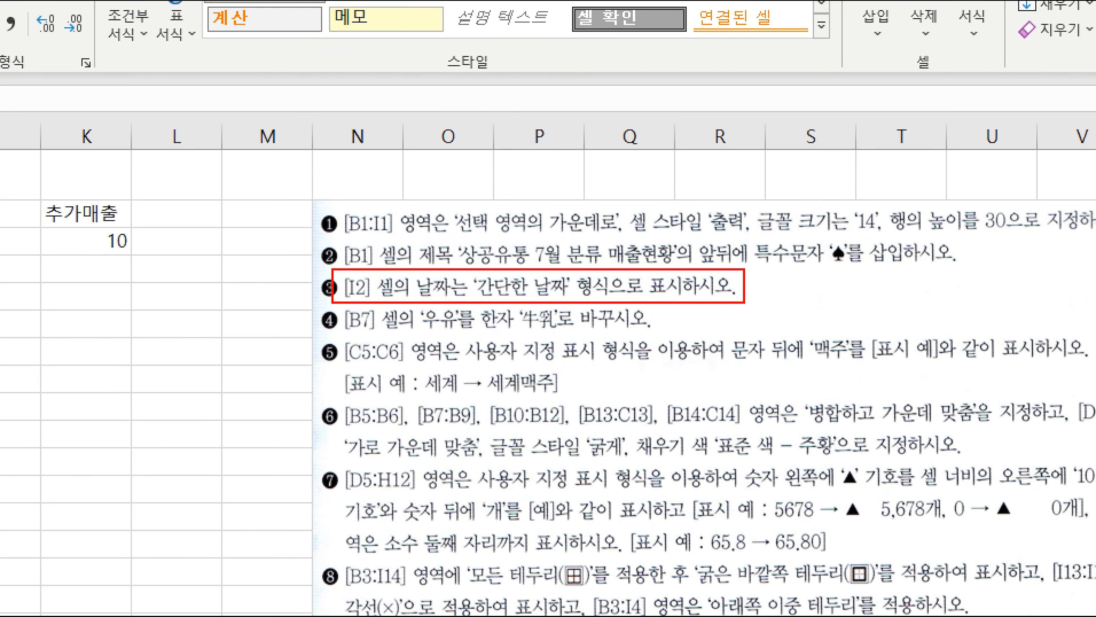
pyautogui.press('Escape')
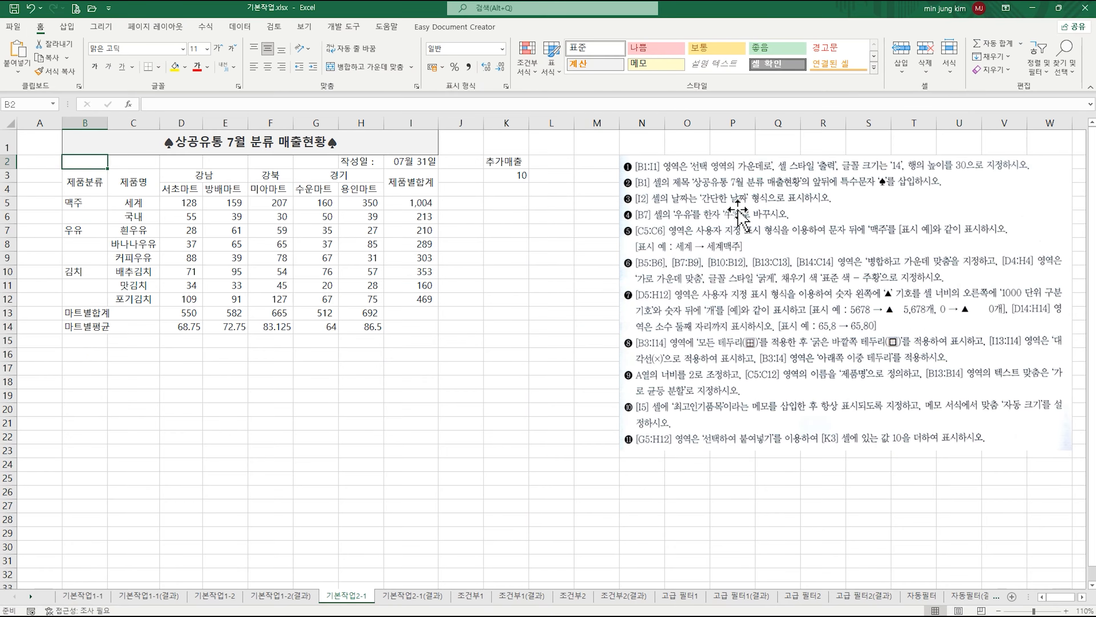
pyautogui.click(417, 164)
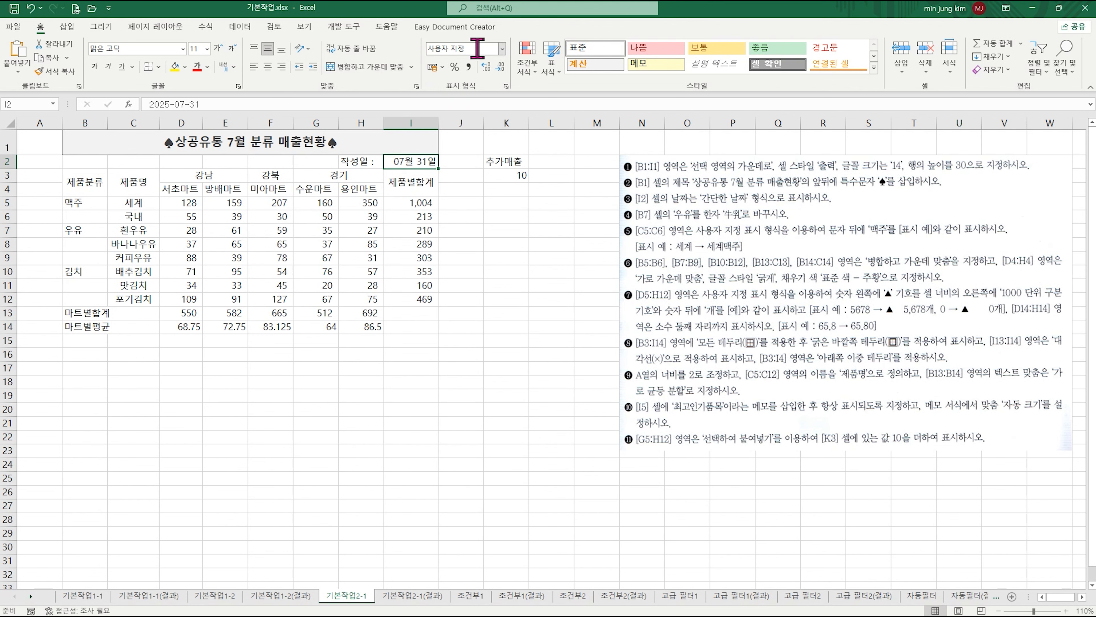
pyautogui.click(503, 49)
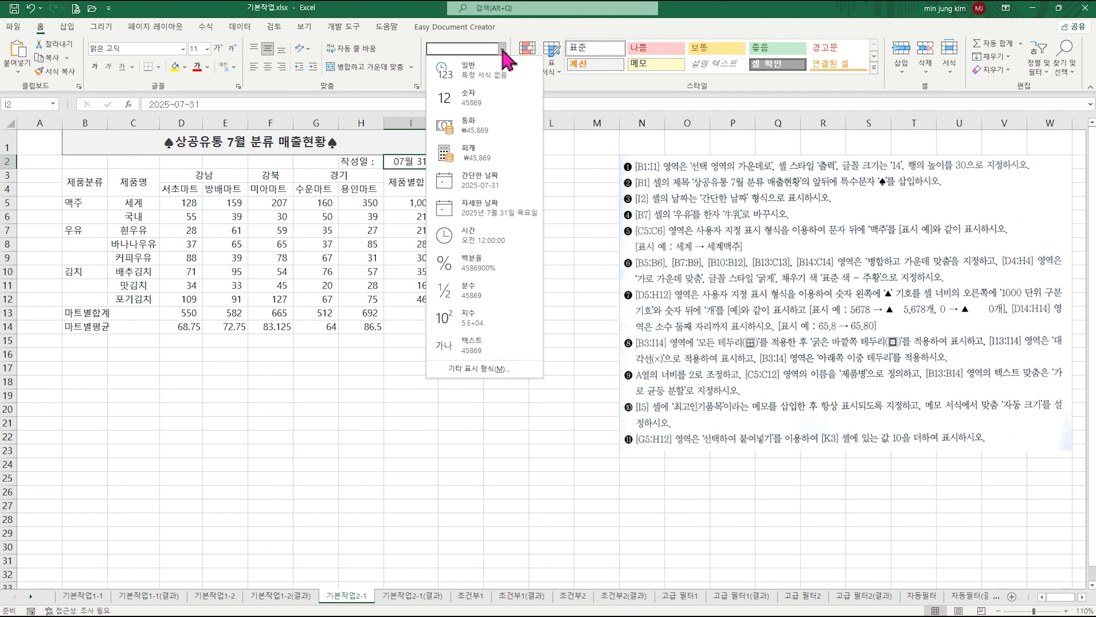
pyautogui.click(485, 190)
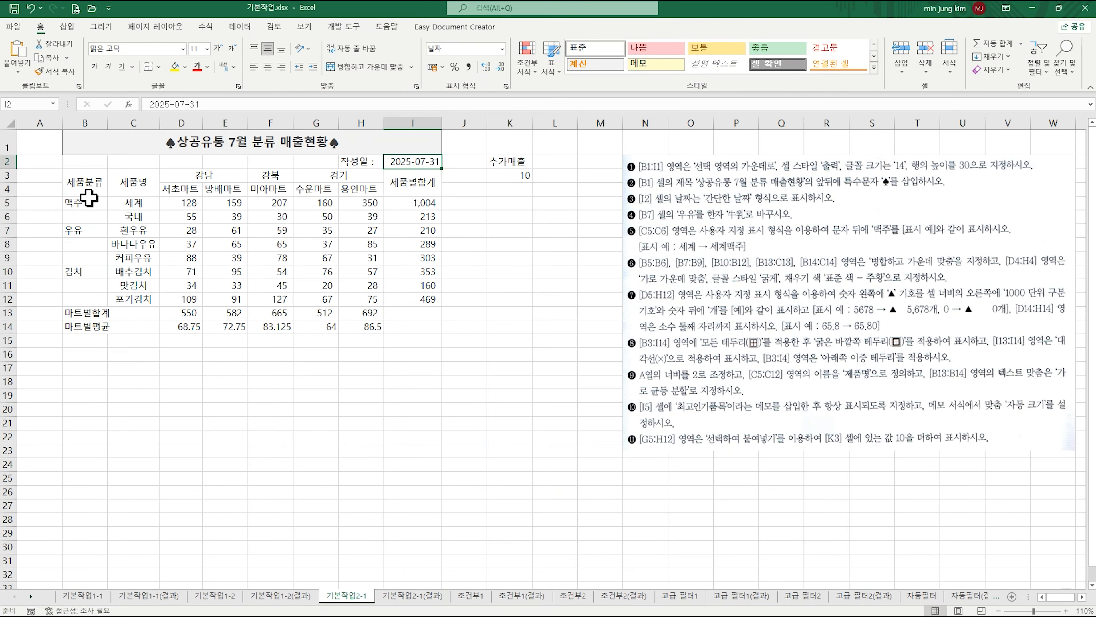
# Step: Convert the word 우유 in cell B7 to the Hanja 牛乳, using the 漢字 output form
pyautogui.click(81, 231)
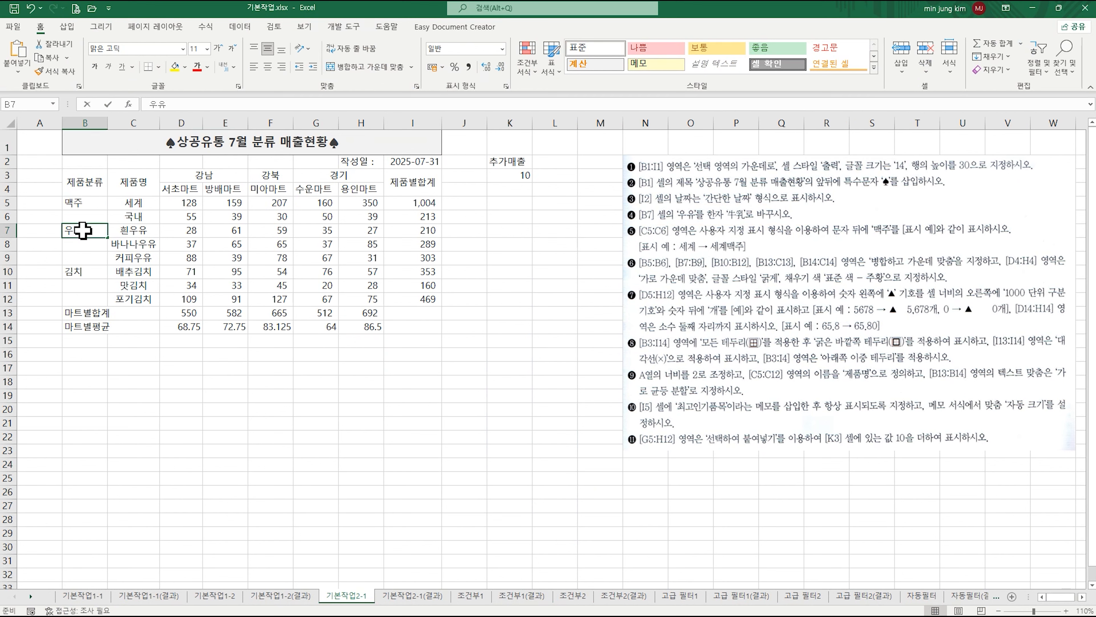
pyautogui.doubleClick(82, 230)
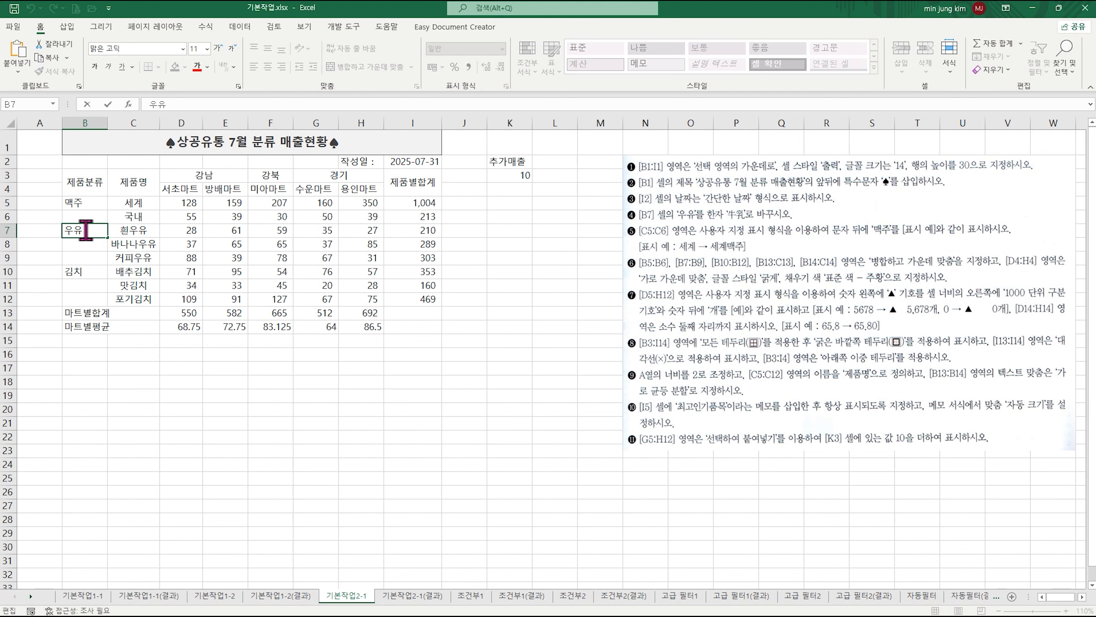
pyautogui.press('Hangul_Hanja')
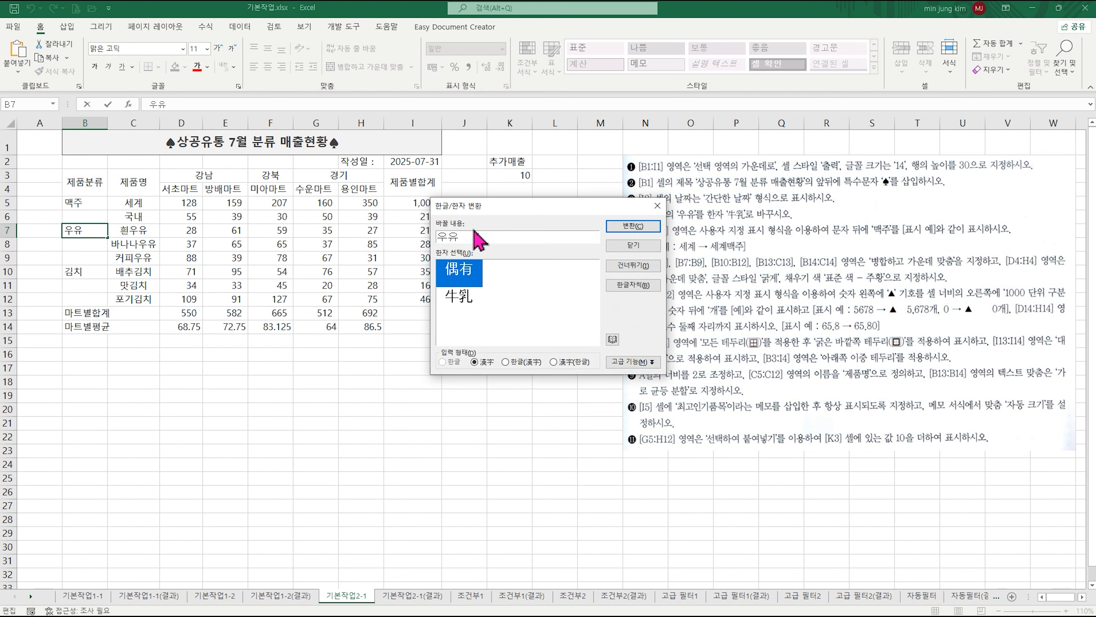
pyautogui.moveTo(489, 209); pyautogui.dragTo(369, 183)
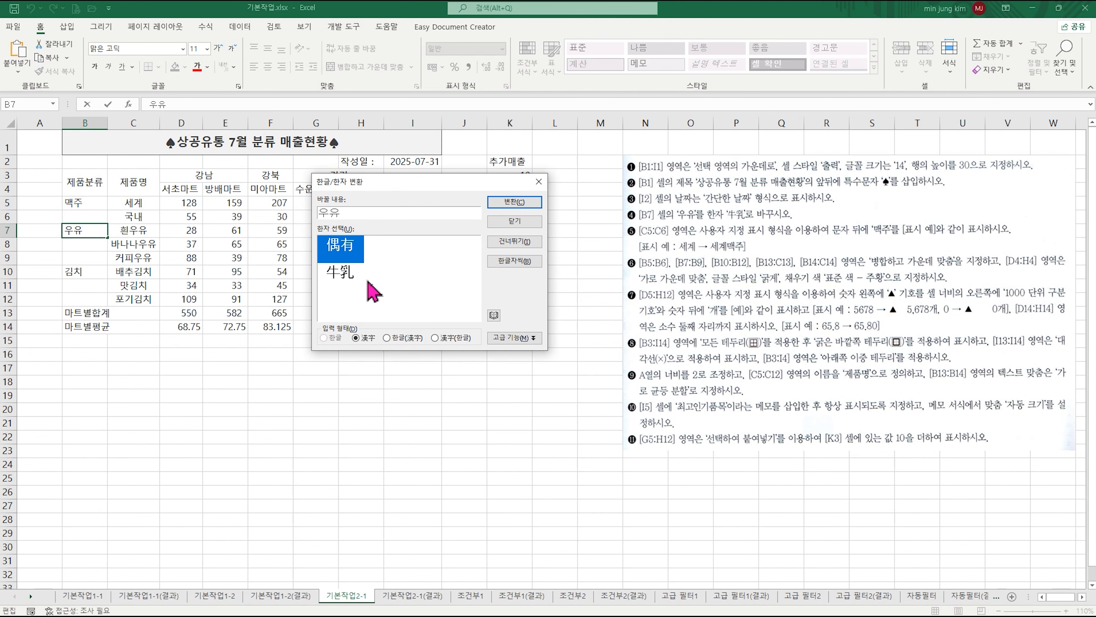
pyautogui.click(337, 275)
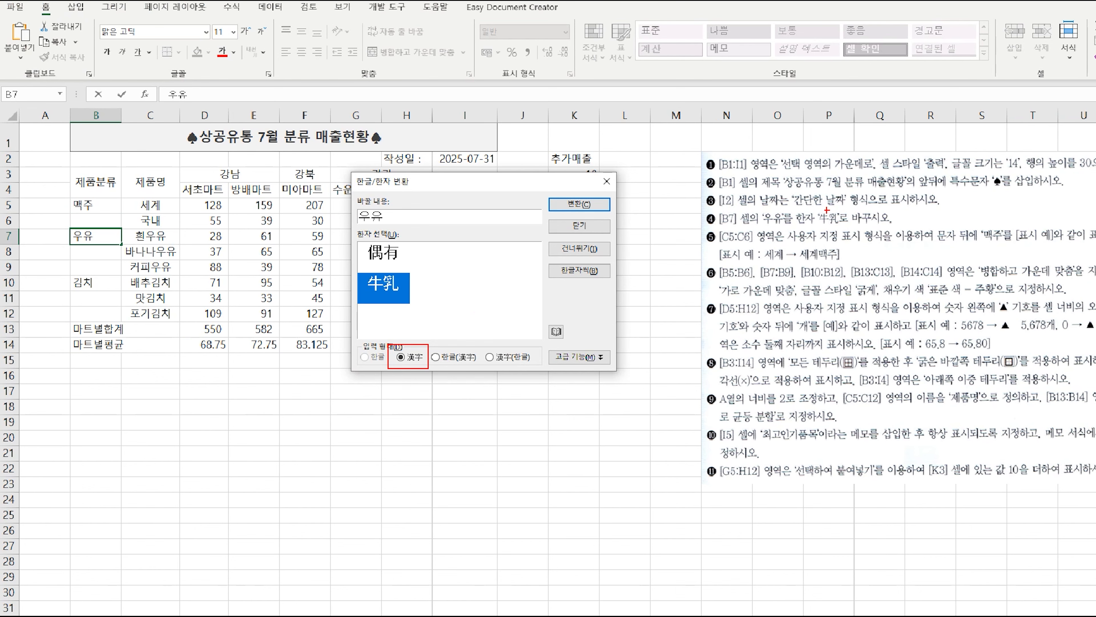
pyautogui.moveTo(809, 207); pyautogui.dragTo(859, 237)
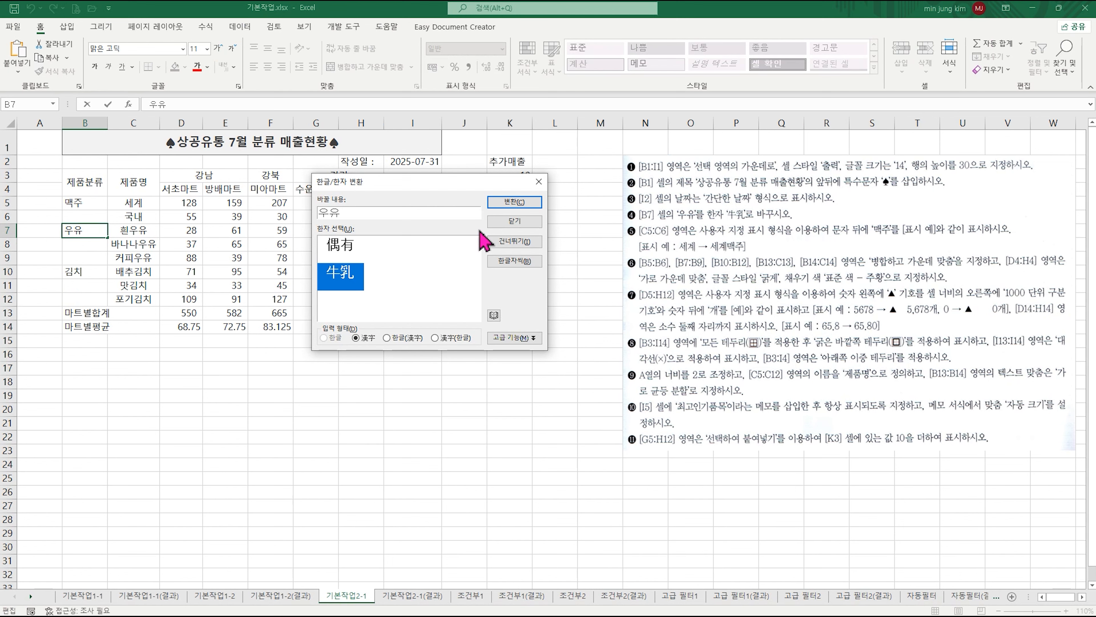
pyautogui.click(508, 204)
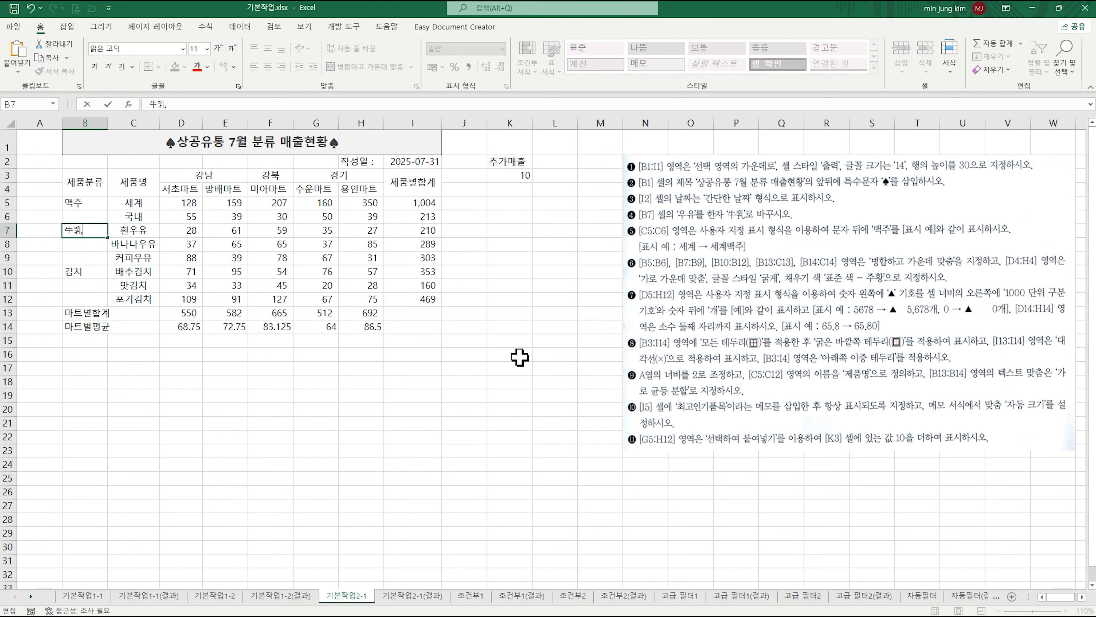
pyautogui.press('Return')
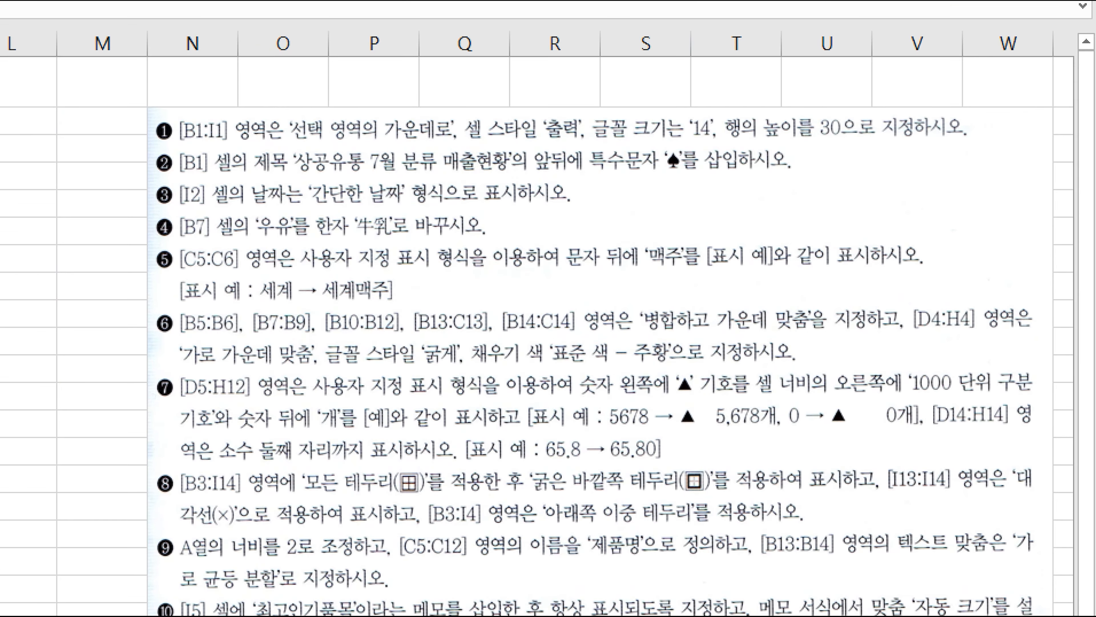
pyautogui.moveTo(172, 241)
pyautogui.mouseDown()
pyautogui.moveTo(241, 275)
pyautogui.moveTo(703, 274)
pyautogui.mouseUp()
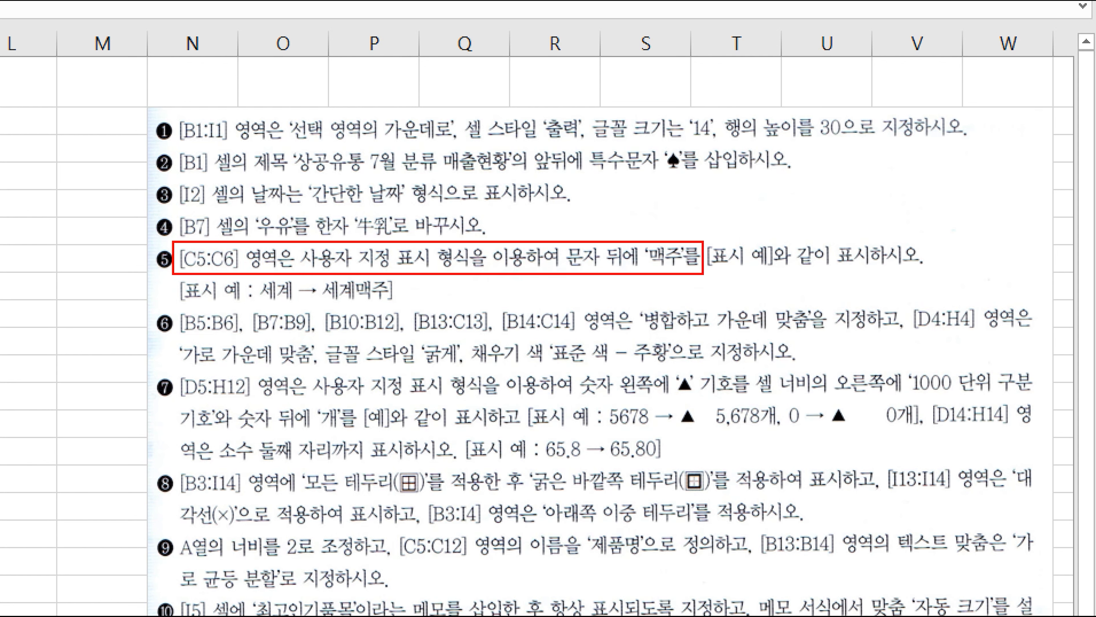
pyautogui.moveTo(606, 272)
pyautogui.mouseDown()
pyautogui.moveTo(576, 276)
pyautogui.moveTo(560, 240)
pyautogui.moveTo(605, 253)
pyautogui.moveTo(601, 276)
pyautogui.mouseUp()
pyautogui.moveTo(684, 276)
pyautogui.mouseDown()
pyautogui.moveTo(648, 259)
pyautogui.moveTo(691, 269)
pyautogui.mouseUp()
pyautogui.moveTo(764, 190)
pyautogui.mouseDown()
pyautogui.moveTo(762, 200)
pyautogui.moveTo(796, 211)
pyautogui.moveTo(742, 170)
pyautogui.mouseUp()
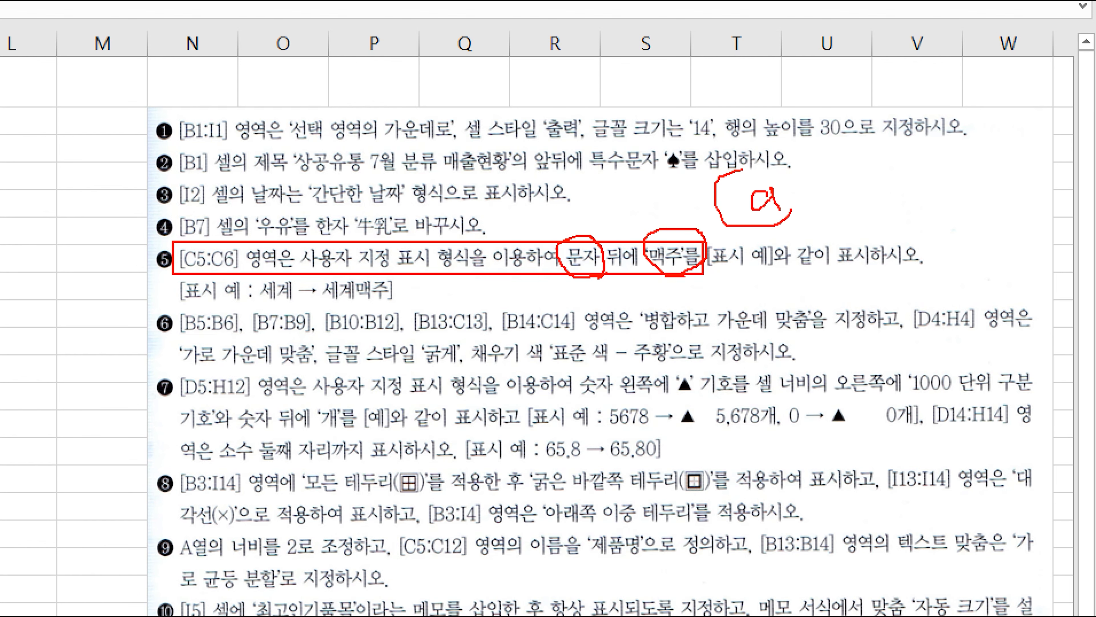
pyautogui.press('Escape')
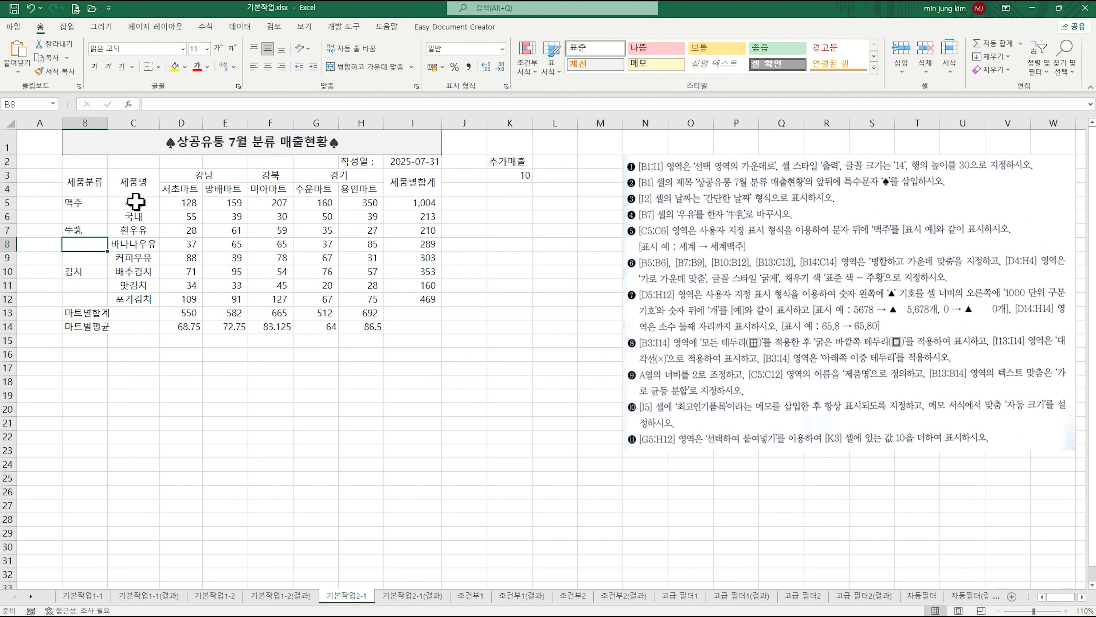
# Step: Apply the custom number format @"맥주" to cells C5:C6 so that 맥주 follows the text
pyautogui.moveTo(135, 201); pyautogui.dragTo(137, 212)
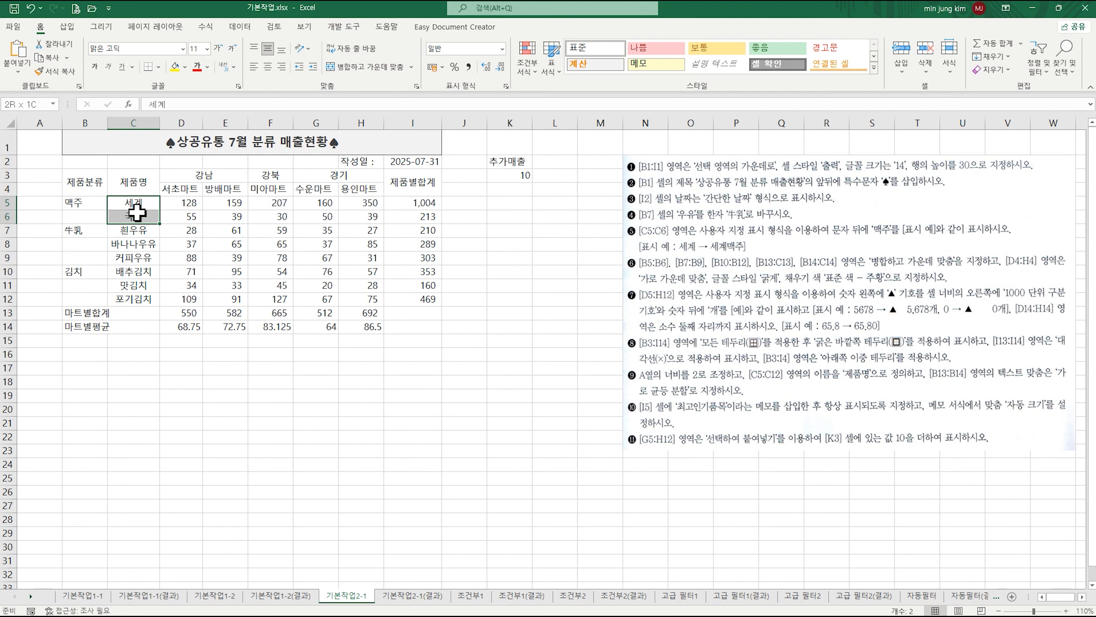
pyautogui.moveTo(136, 211); pyautogui.dragTo(137, 211)
pyautogui.rightClick(137, 212)
pyautogui.click(198, 490)
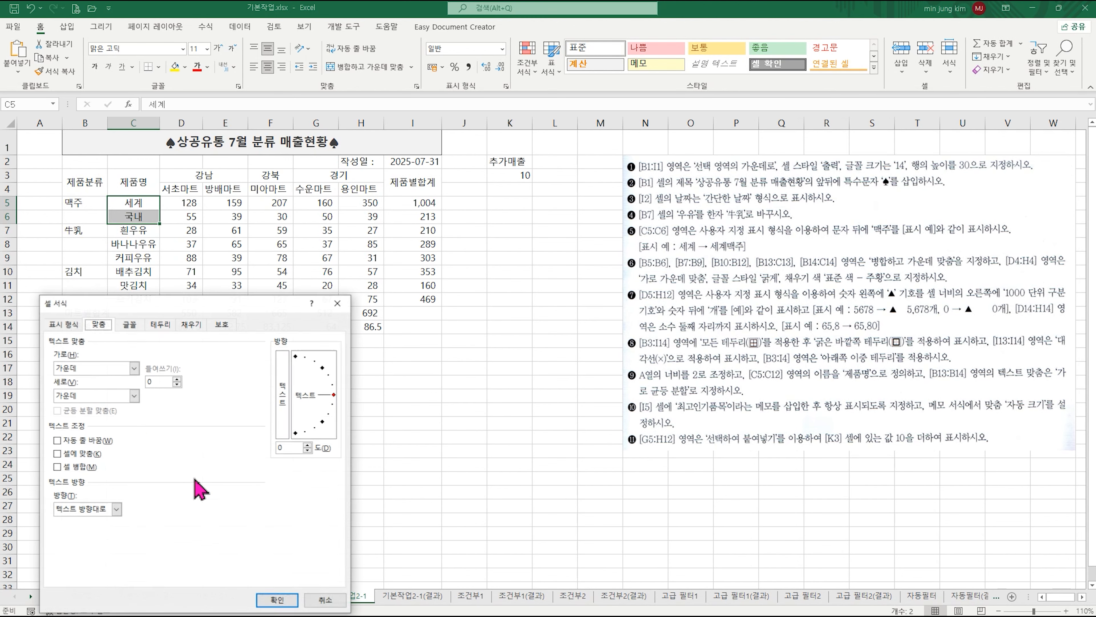
pyautogui.click(65, 326)
pyautogui.click(80, 449)
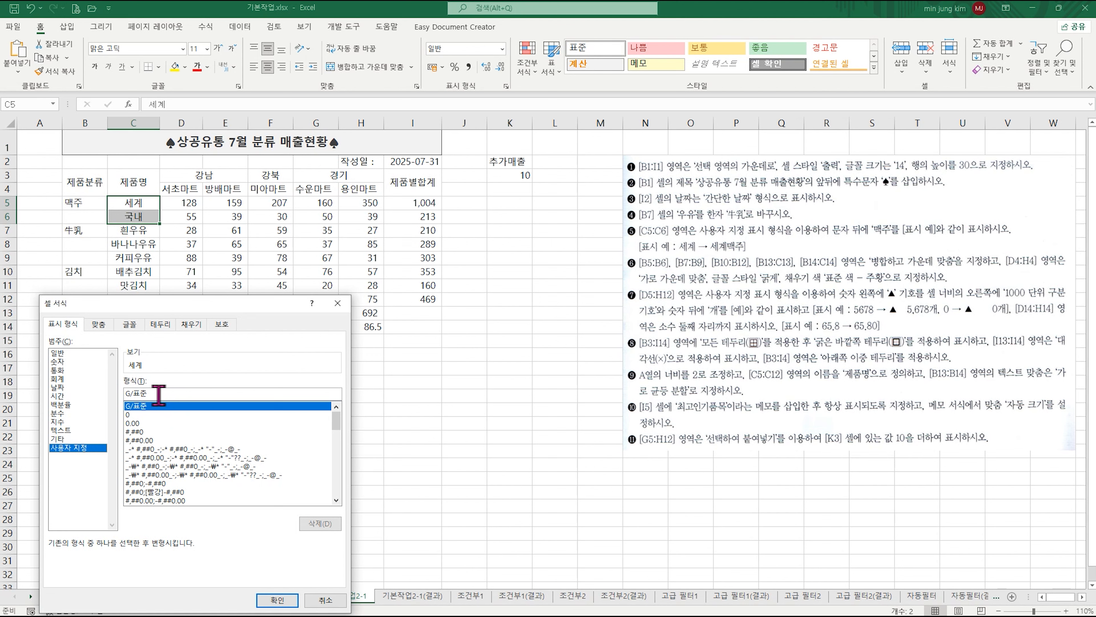
pyautogui.moveTo(159, 395); pyautogui.dragTo(111, 395)
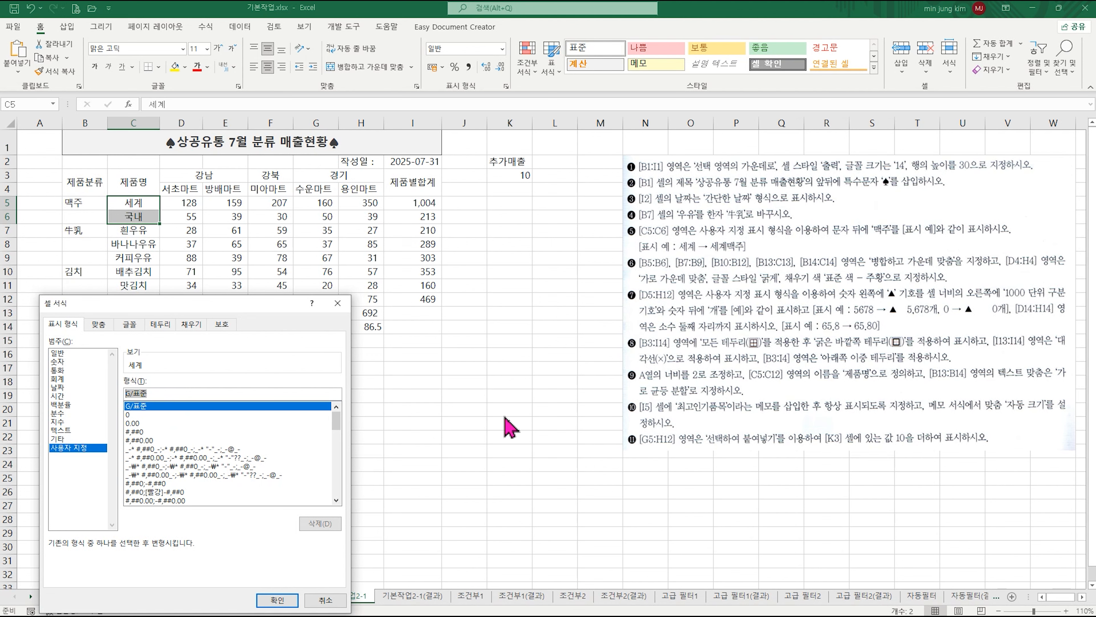
pyautogui.press('BackSpace')
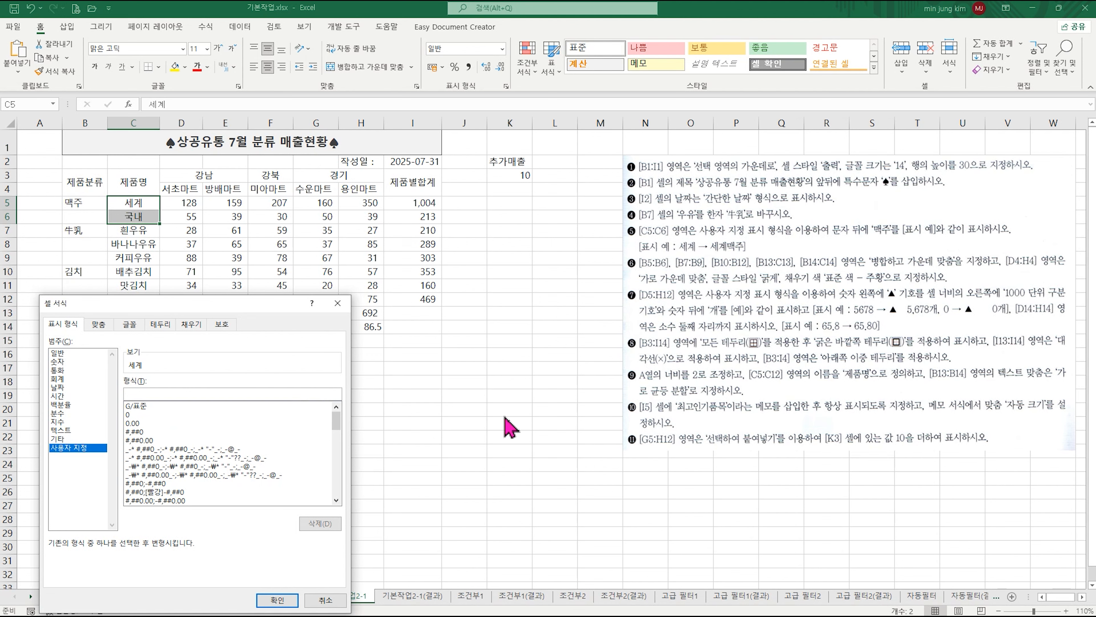
pyautogui.write('@"맥주')
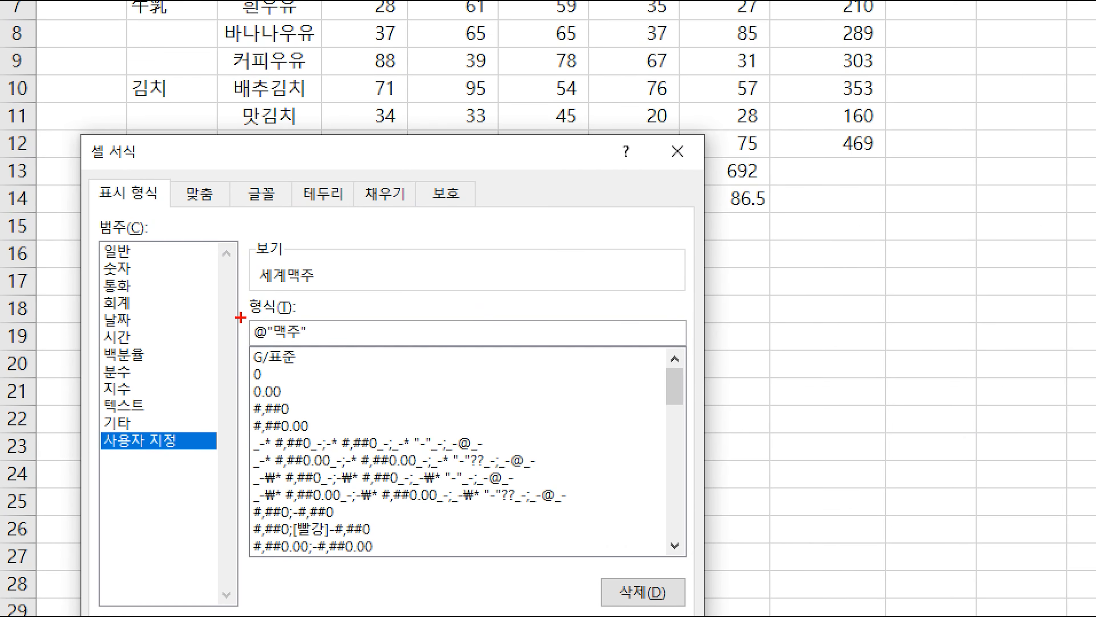
pyautogui.moveTo(240, 318); pyautogui.dragTo(267, 350)
pyautogui.moveTo(307, 346)
pyautogui.mouseDown()
pyautogui.moveTo(263, 342)
pyautogui.moveTo(332, 329)
pyautogui.moveTo(319, 346)
pyautogui.mouseUp()
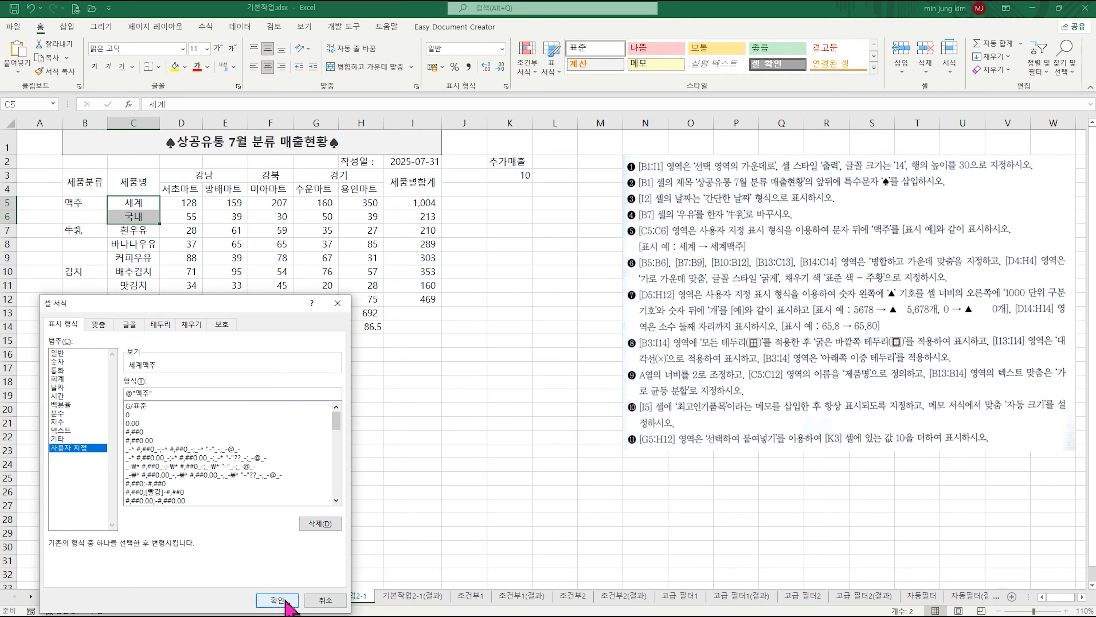
pyautogui.click(579, 616)
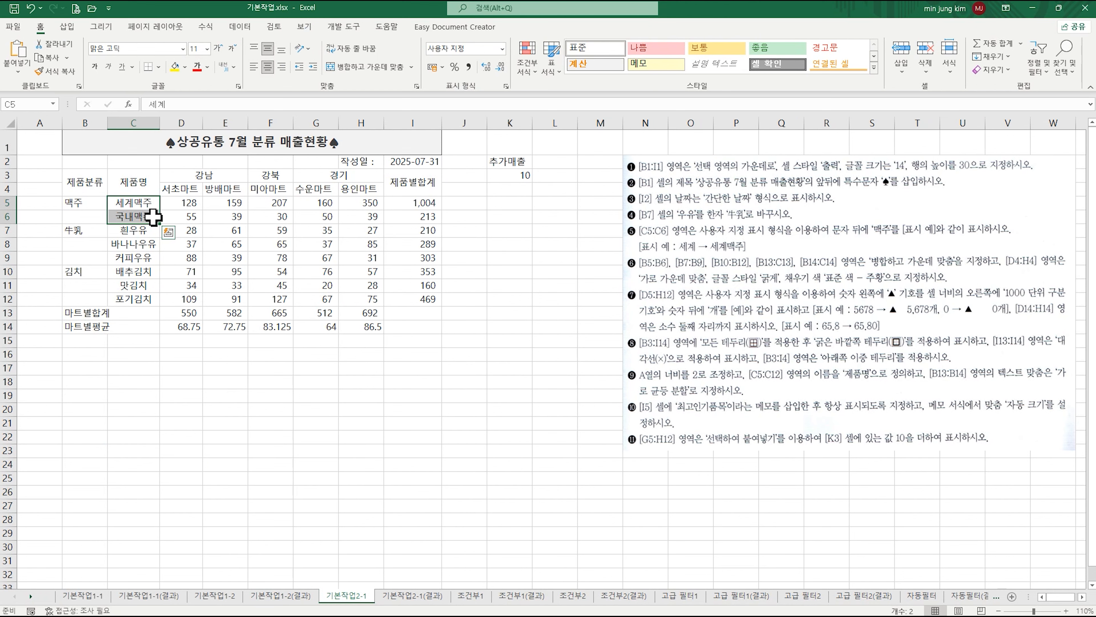
pyautogui.click(483, 340)
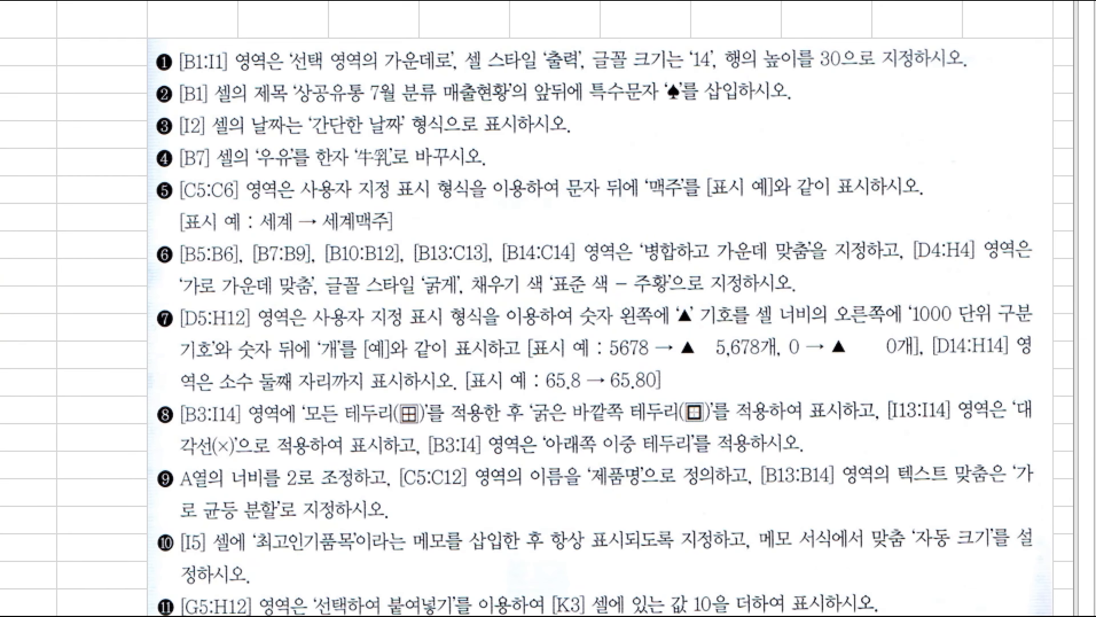
pyautogui.click(153, 274)
pyautogui.moveTo(171, 238)
pyautogui.mouseDown()
pyautogui.moveTo(430, 267)
pyautogui.moveTo(588, 269)
pyautogui.mouseUp()
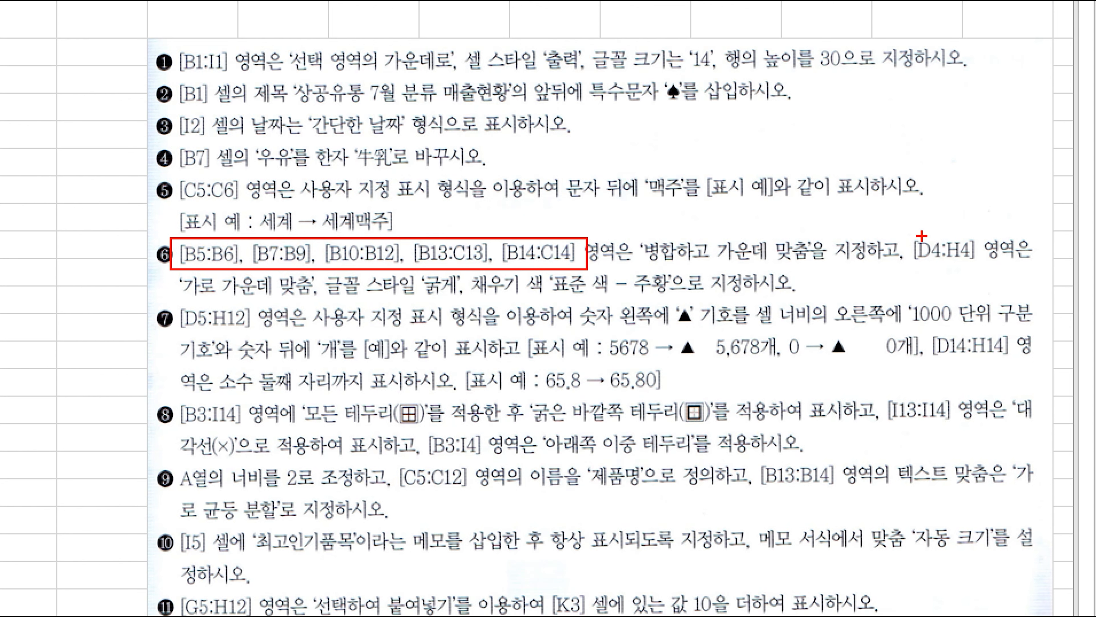
pyautogui.moveTo(893, 226); pyautogui.dragTo(977, 261)
pyautogui.moveTo(171, 270)
pyautogui.mouseDown()
pyautogui.moveTo(328, 307)
pyautogui.moveTo(685, 301)
pyautogui.mouseUp()
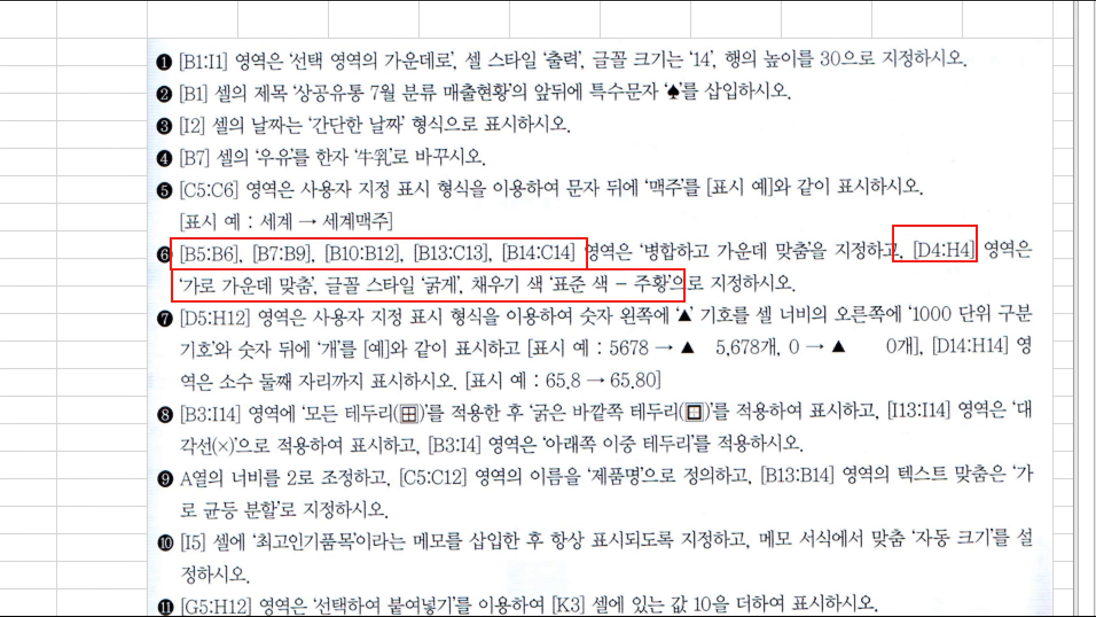
pyautogui.press('Escape')
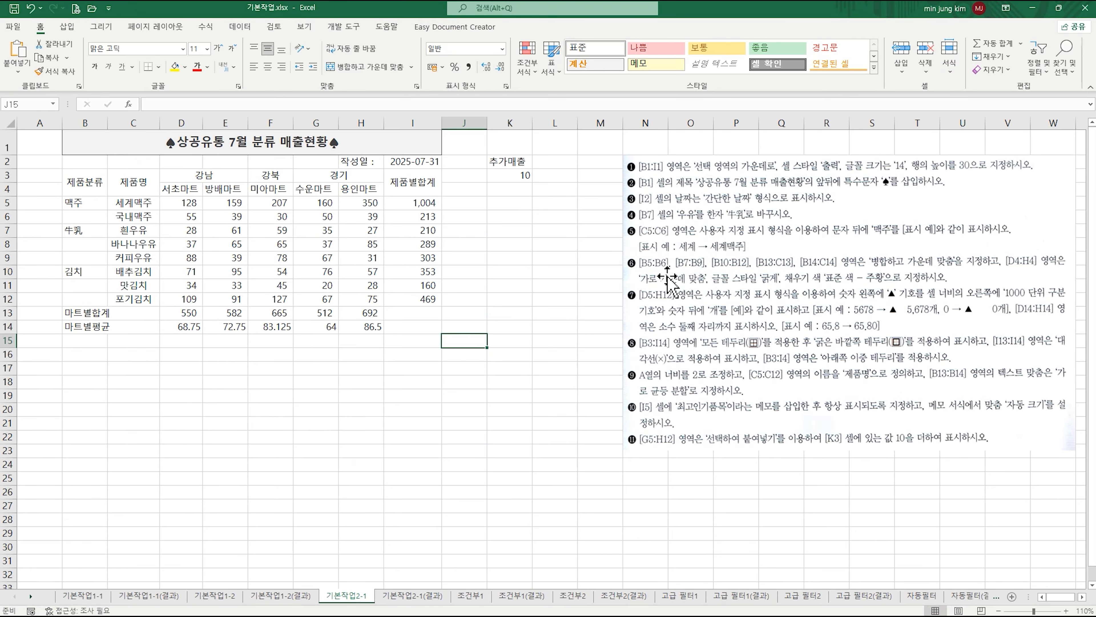
# Step: Merge and center each of the ranges B5:B6, B7:B9, B10:B12, B13:C13 and B14:C14
pyautogui.moveTo(84, 203); pyautogui.dragTo(88, 216)
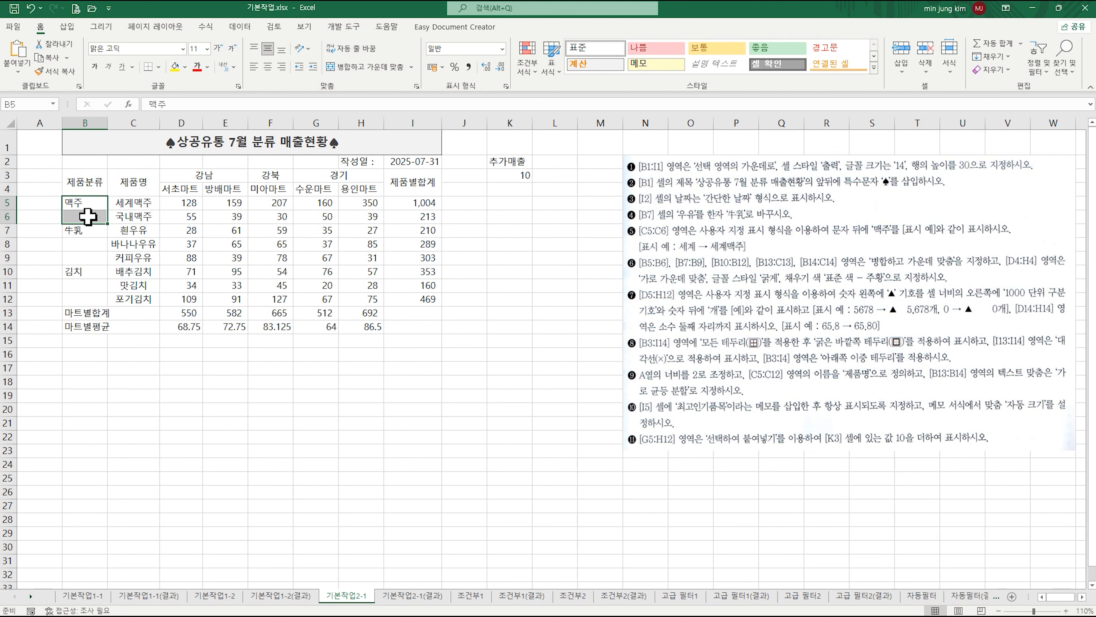
pyautogui.keyDown('ctrl'); pyautogui.click(84, 234); pyautogui.keyUp('ctrl')
pyautogui.moveTo(85, 234); pyautogui.dragTo(85, 255)
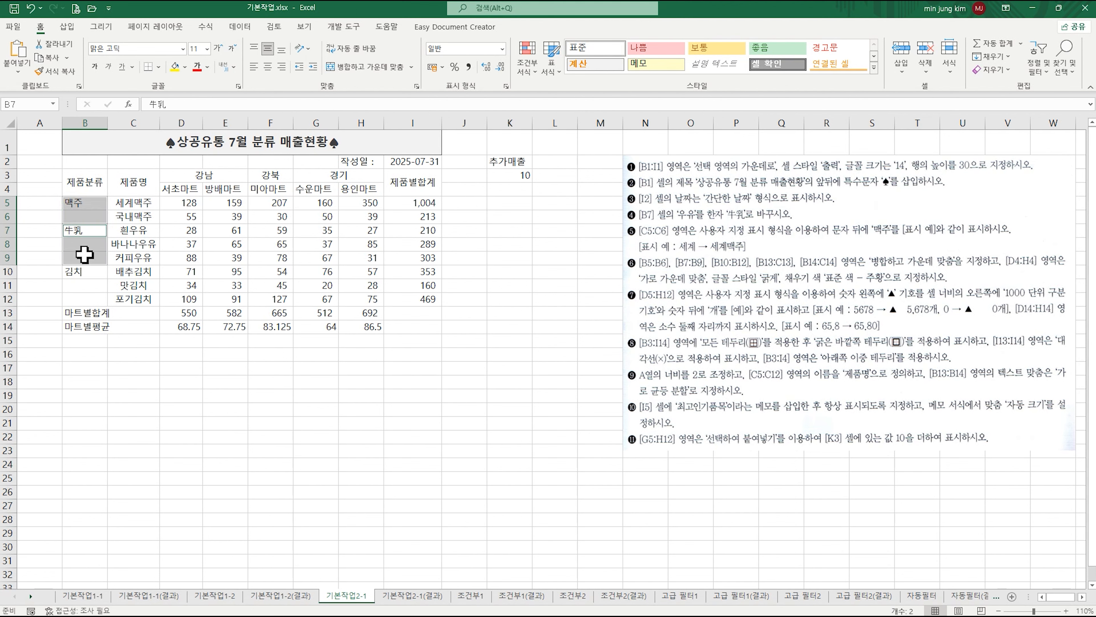
pyautogui.moveTo(84, 275); pyautogui.dragTo(84, 298)
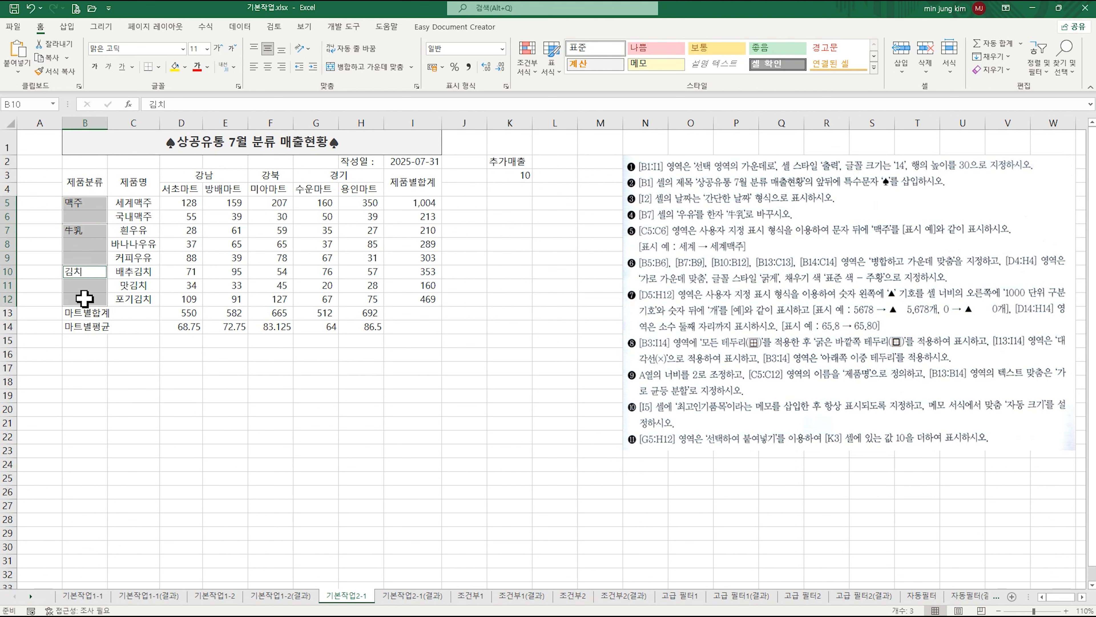
pyautogui.moveTo(89, 315); pyautogui.dragTo(140, 326)
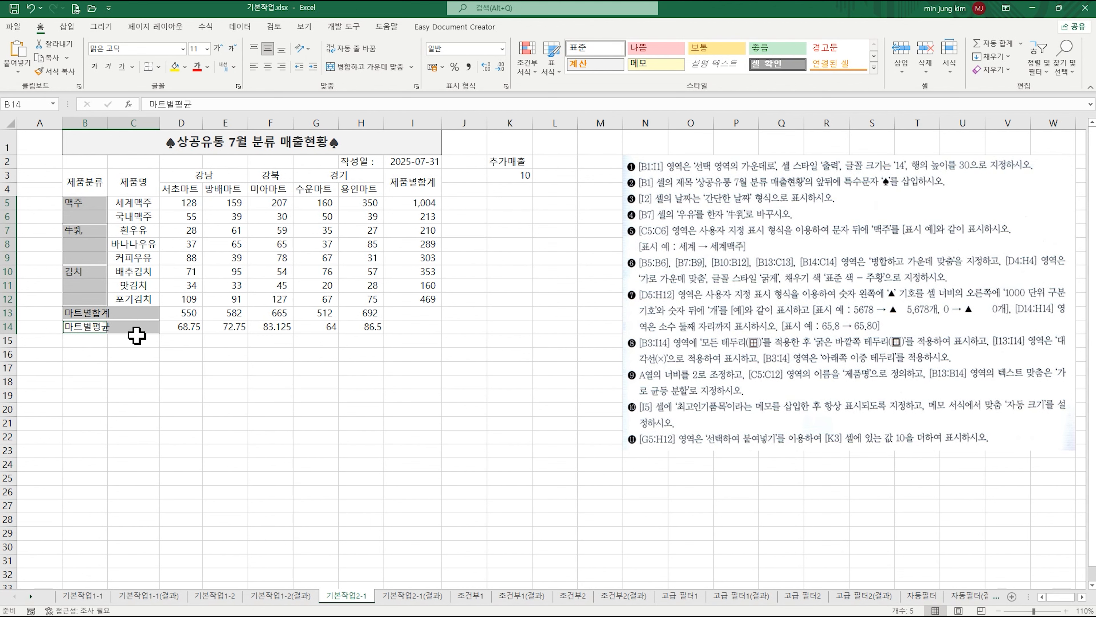
pyautogui.click(366, 67)
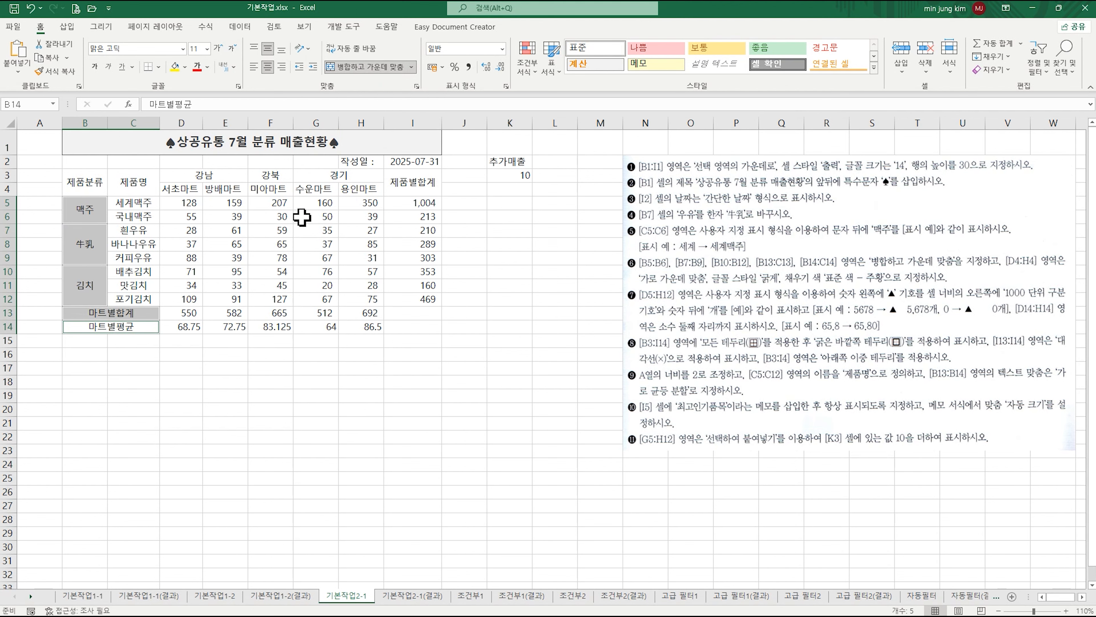
# Step: Center the mart names in D4:H4 horizontally and make them bold
pyautogui.click(189, 191)
pyautogui.moveTo(189, 191); pyautogui.dragTo(344, 192)
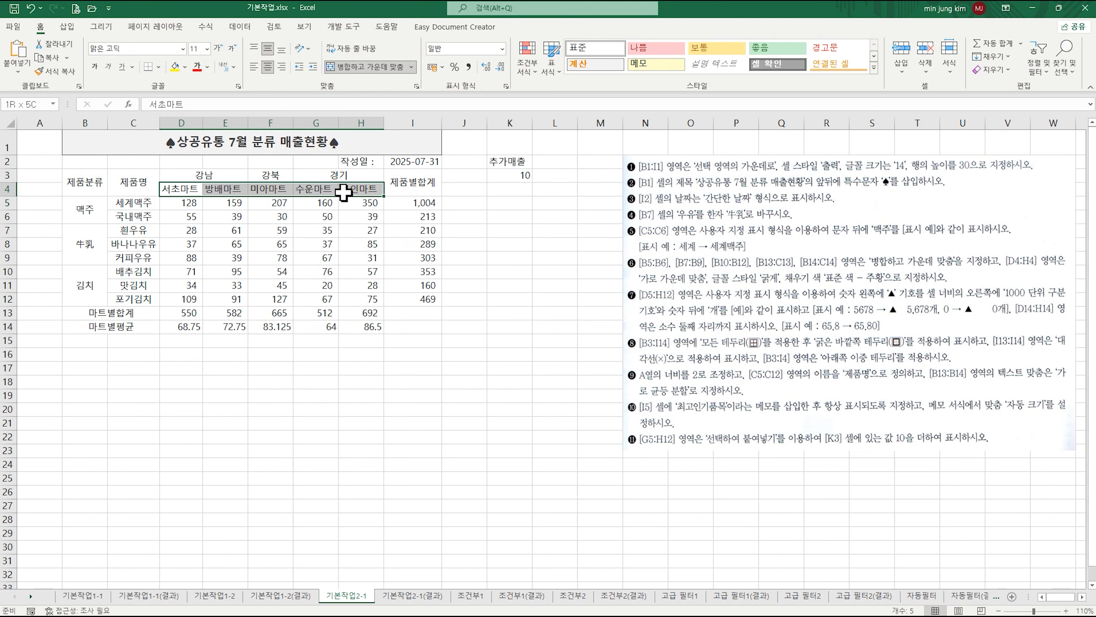
pyautogui.moveTo(343, 192); pyautogui.dragTo(344, 192)
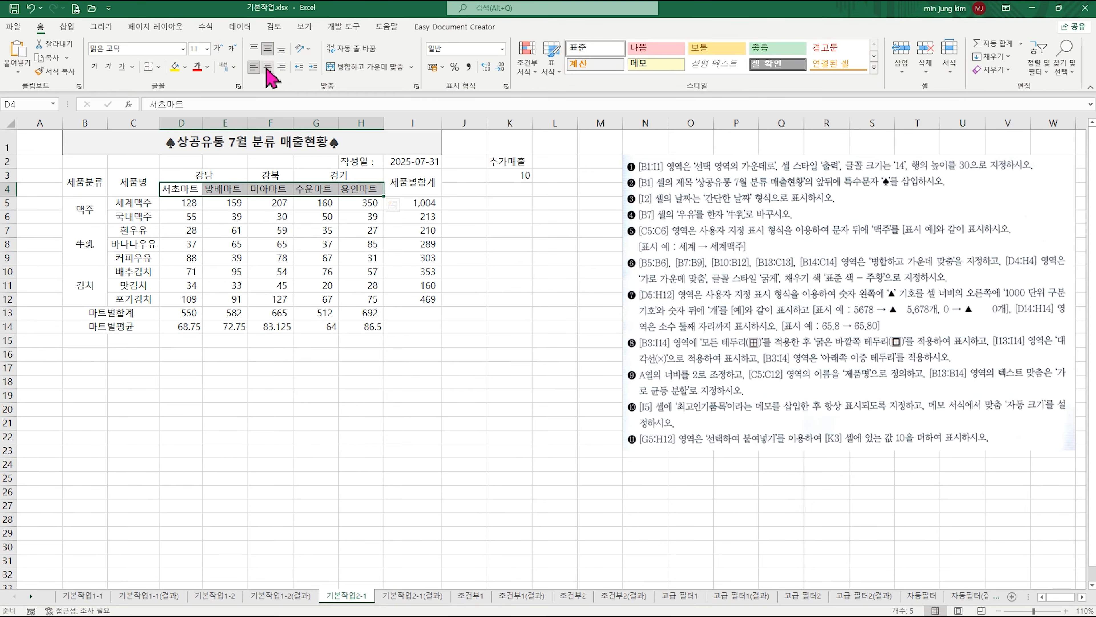
pyautogui.click(267, 69)
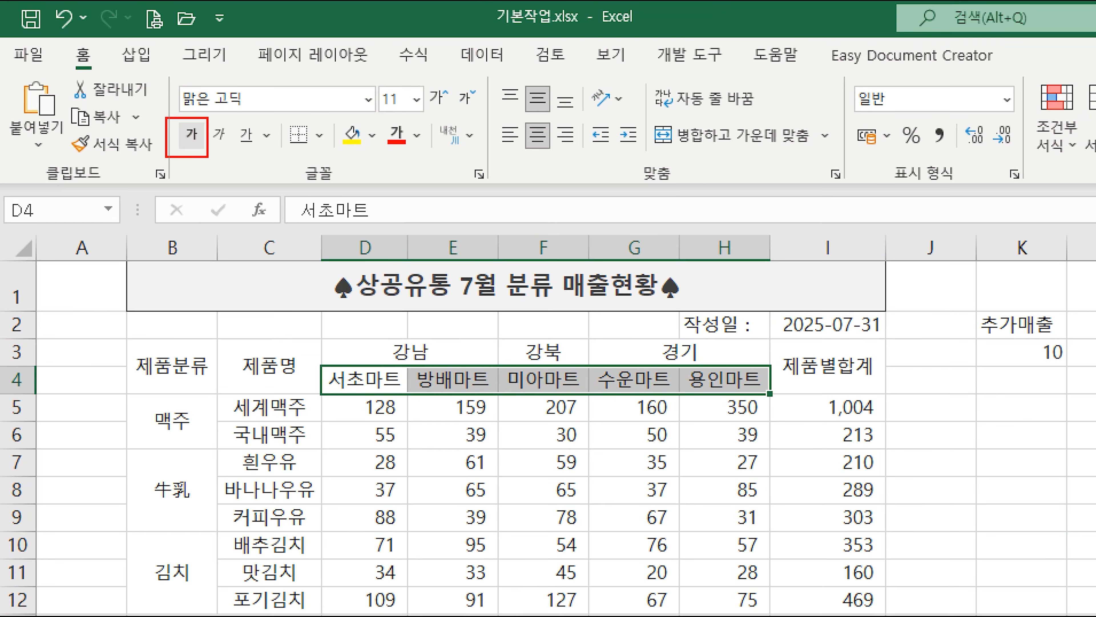
pyautogui.click(191, 134)
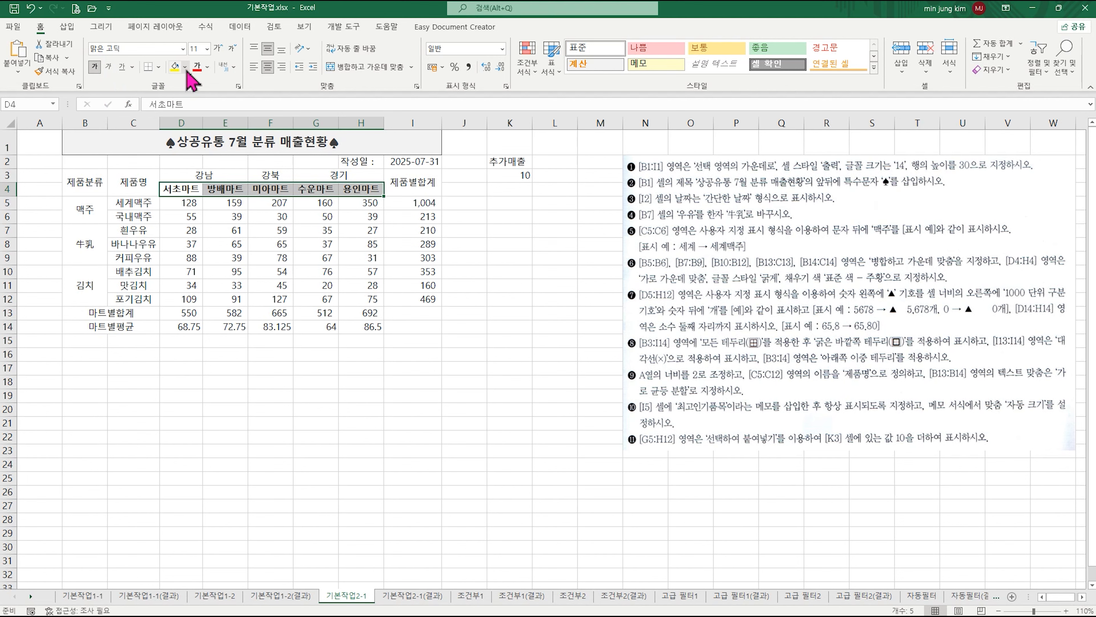
# Step: Fill cells D4:H4 with the standard color 주황 (orange)
pyautogui.click(372, 135)
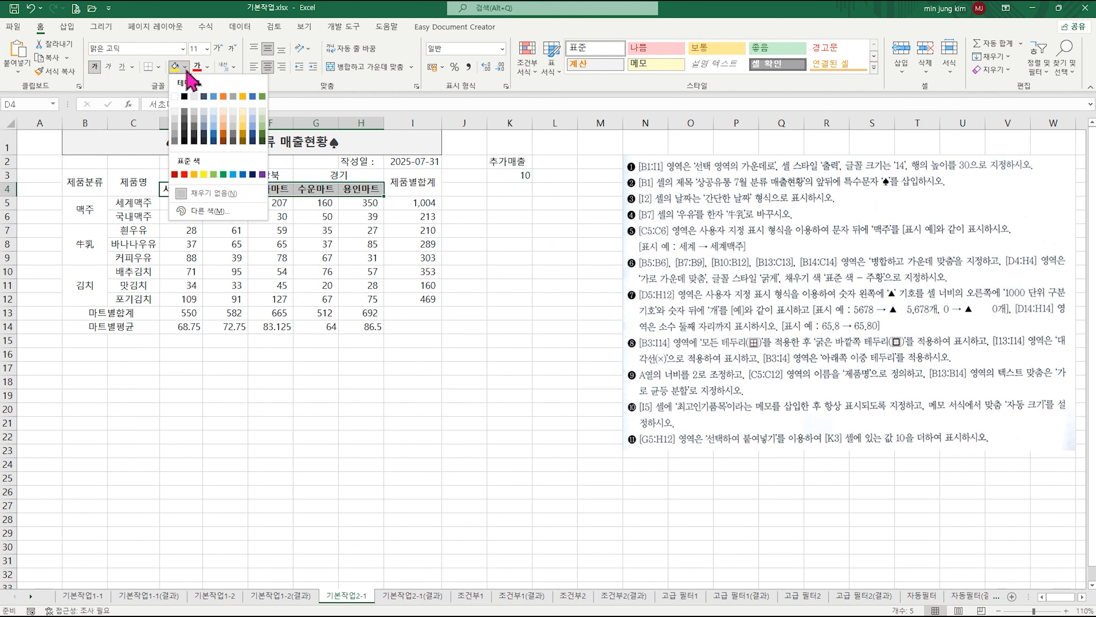
pyautogui.click(193, 174)
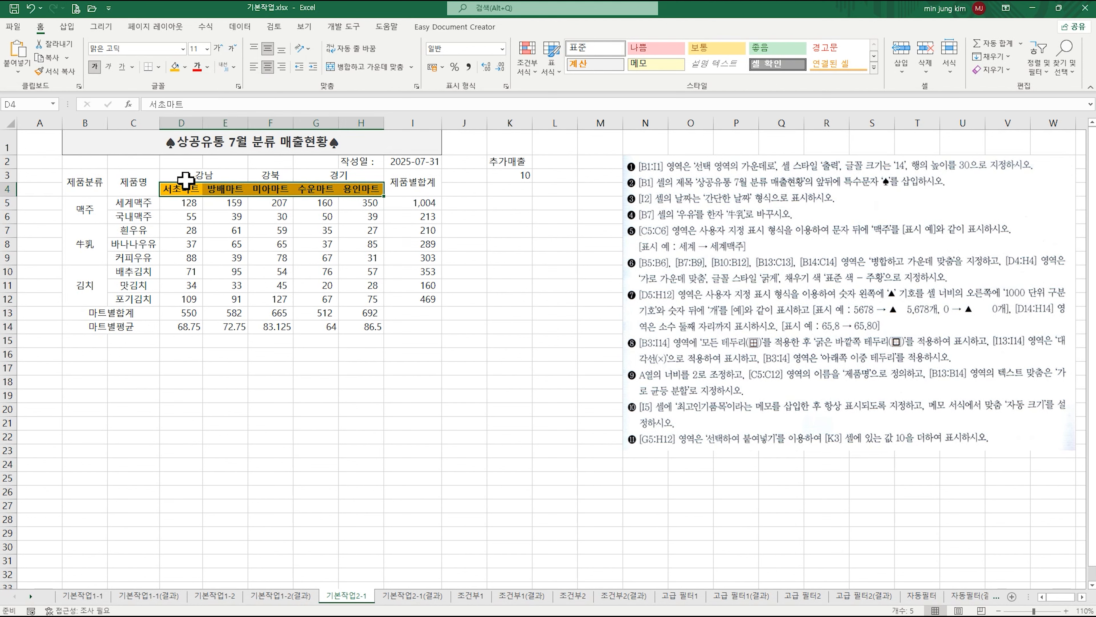
pyautogui.click(510, 354)
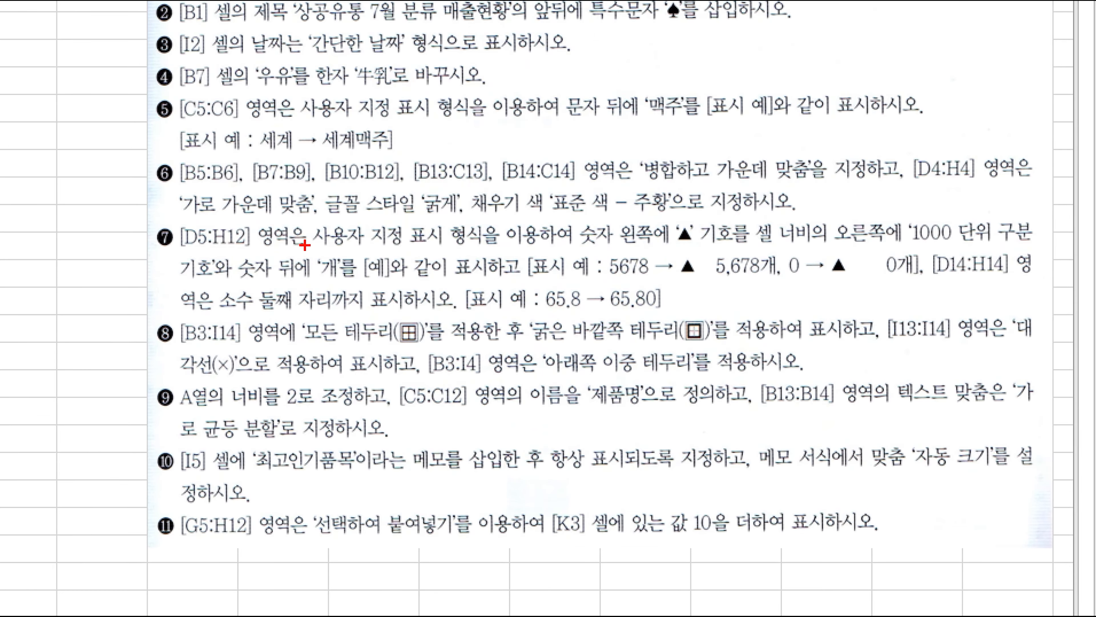
# Step: Examine task 7's instructions and display examples for the number formats of D5:H12 and D14:H14
pyautogui.moveTo(166, 211); pyautogui.dragTo(258, 250)
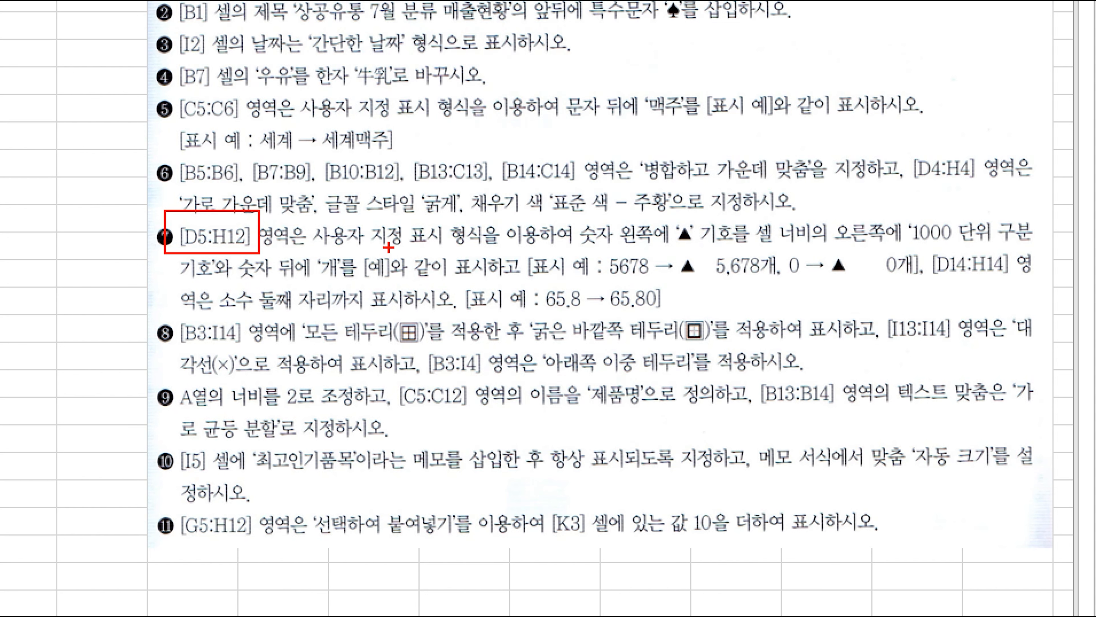
pyautogui.moveTo(663, 216)
pyautogui.mouseDown()
pyautogui.moveTo(703, 248)
pyautogui.moveTo(745, 247)
pyautogui.mouseUp()
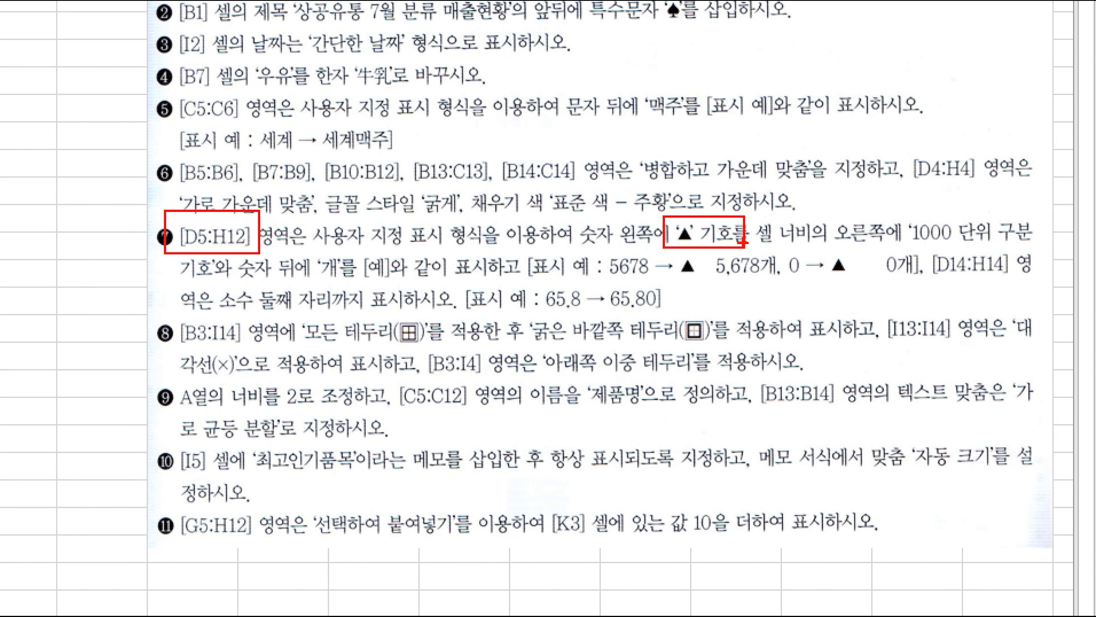
pyautogui.moveTo(901, 210); pyautogui.dragTo(1059, 247)
pyautogui.moveTo(165, 254); pyautogui.dragTo(342, 283)
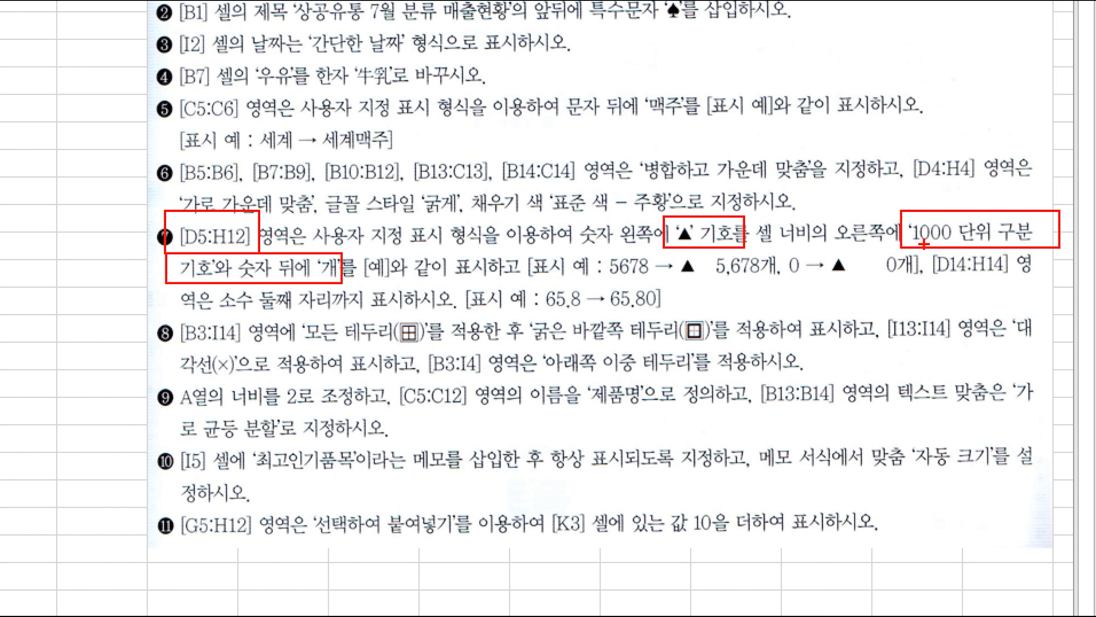
pyautogui.moveTo(924, 244); pyautogui.dragTo(1040, 281)
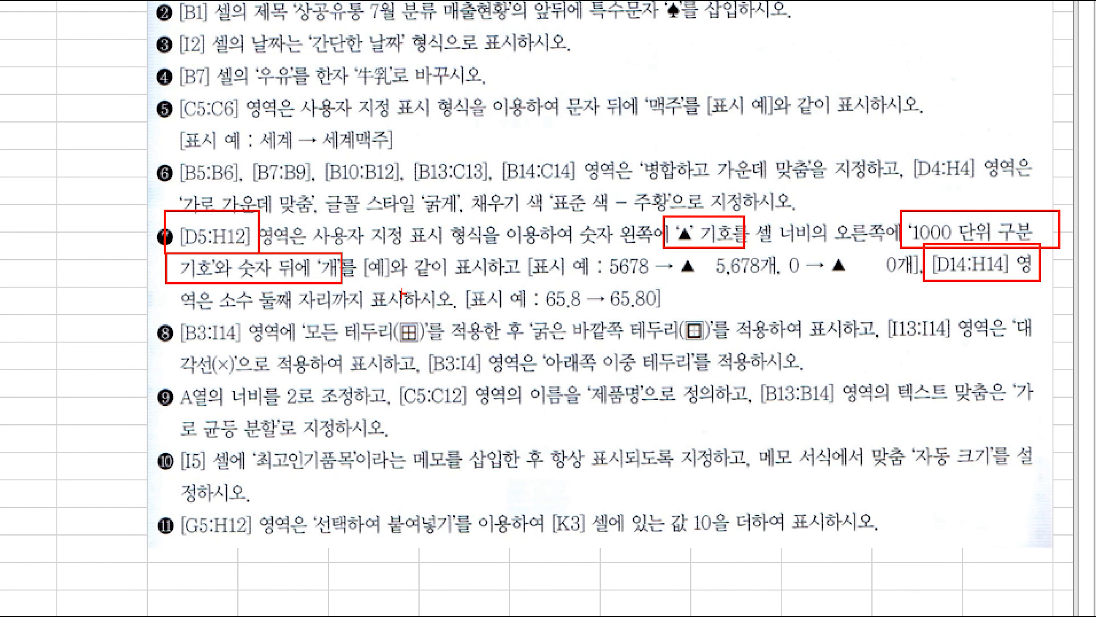
pyautogui.moveTo(151, 278); pyautogui.dragTo(725, 318)
pyautogui.moveTo(926, 237); pyautogui.dragTo(910, 319)
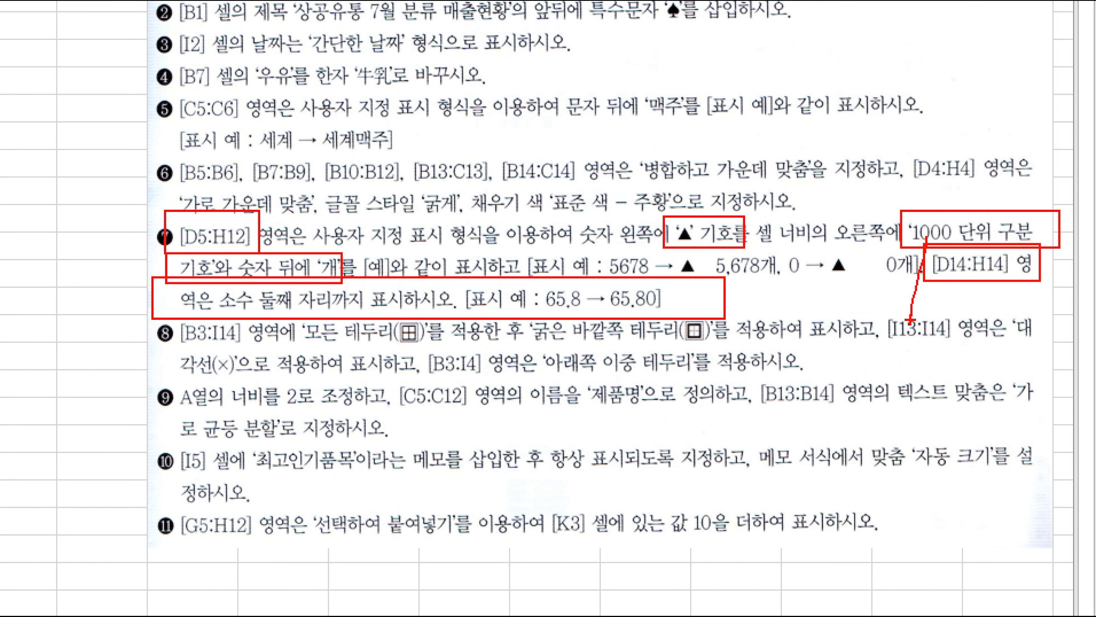
pyautogui.press('Escape')
pyautogui.hotkey('ctrl', '1')
pyautogui.click(803, 305)
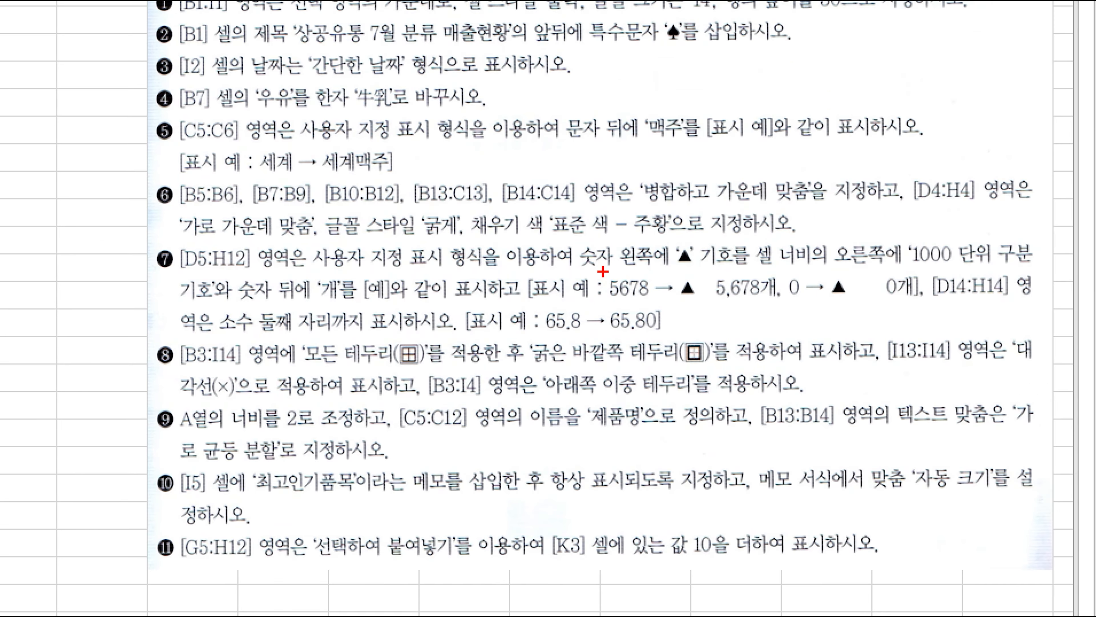
pyautogui.moveTo(603, 271)
pyautogui.mouseDown()
pyautogui.moveTo(654, 301)
pyautogui.moveTo(699, 305)
pyautogui.moveTo(713, 279)
pyautogui.moveTo(737, 306)
pyautogui.moveTo(779, 304)
pyautogui.mouseUp()
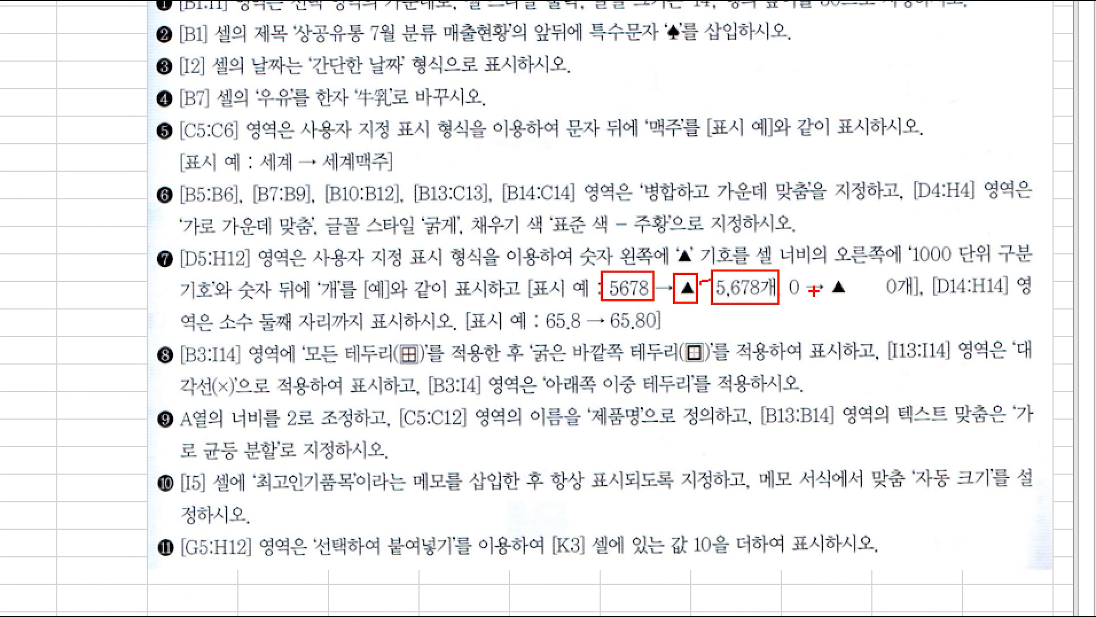
pyautogui.moveTo(787, 269); pyautogui.dragTo(808, 298)
pyautogui.moveTo(879, 270); pyautogui.dragTo(923, 302)
pyautogui.moveTo(854, 295)
pyautogui.mouseDown()
pyautogui.moveTo(822, 283)
pyautogui.moveTo(845, 298)
pyautogui.mouseUp()
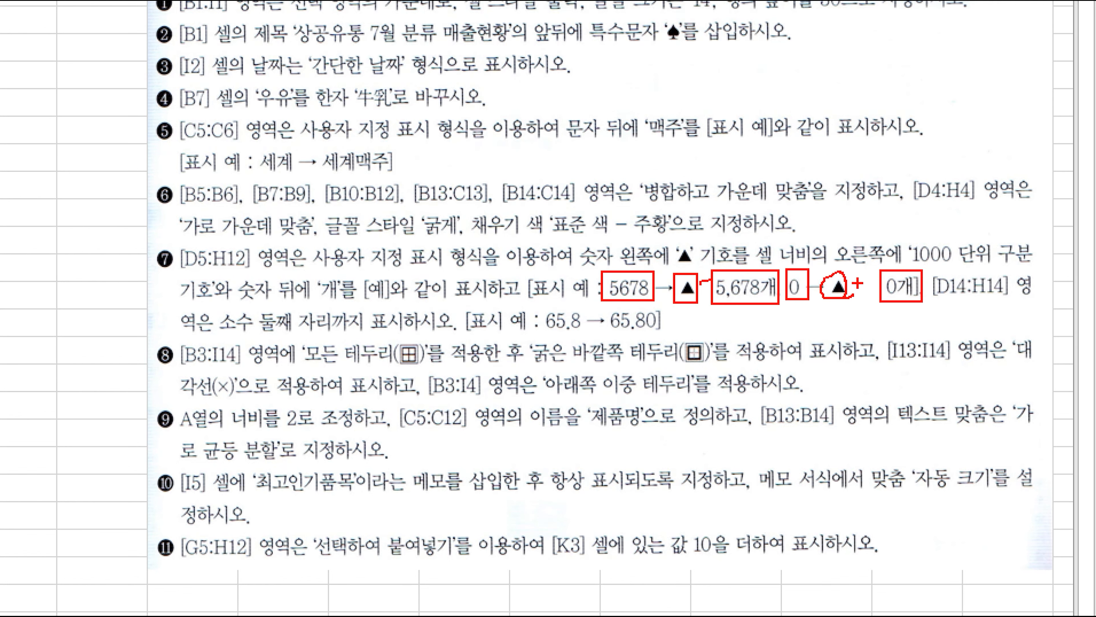
pyautogui.moveTo(876, 288); pyautogui.dragTo(876, 295)
pyautogui.press('Escape')
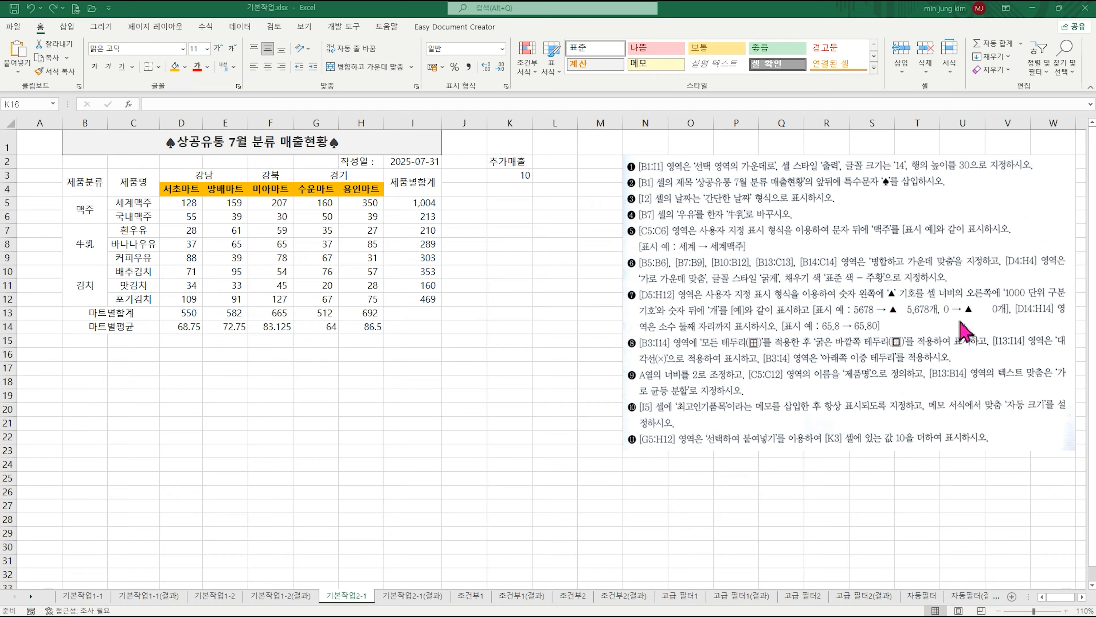
pyautogui.press('Escape')
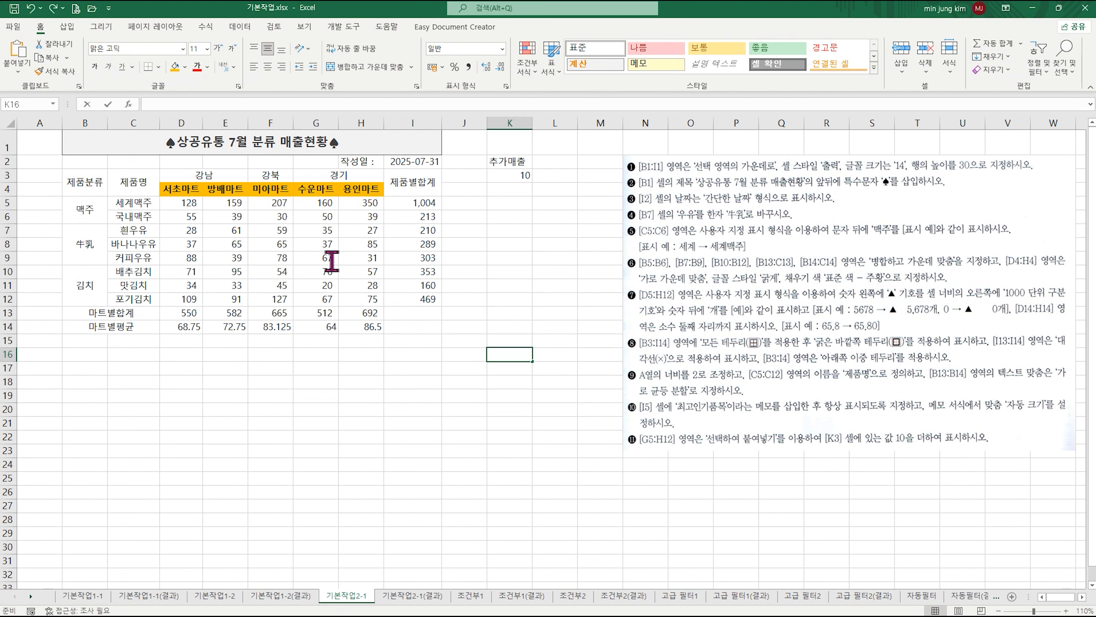
pyautogui.press('F2')
# Step: Start a custom number format for D5:H12, replacing the existing format code with the quoted symbol "▲"
pyautogui.moveTo(184, 203); pyautogui.dragTo(350, 299)
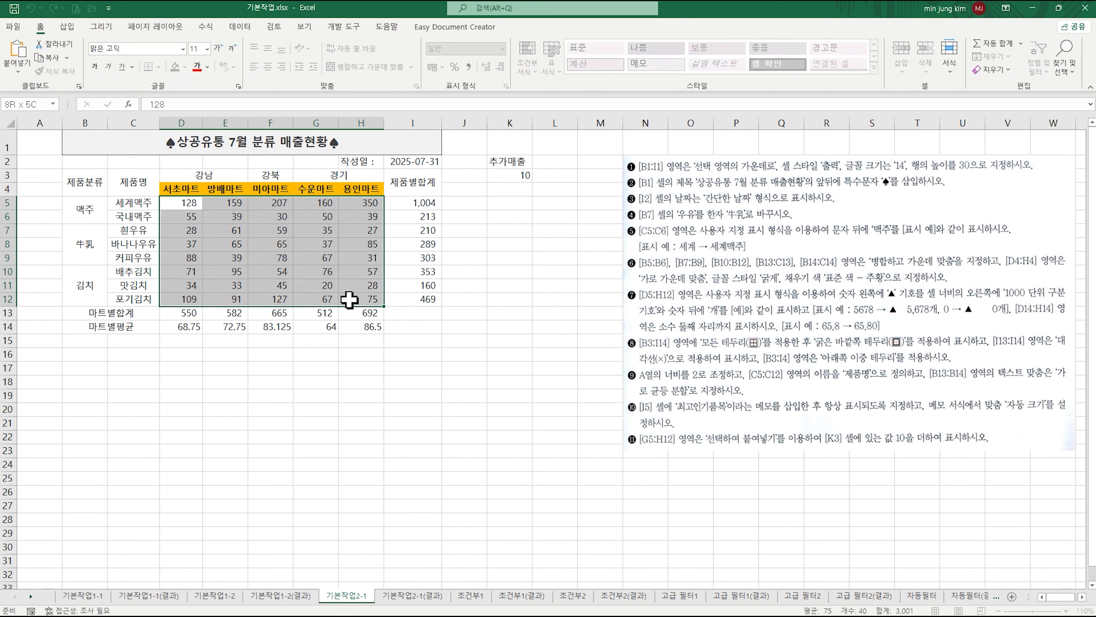
pyautogui.rightClick(305, 245)
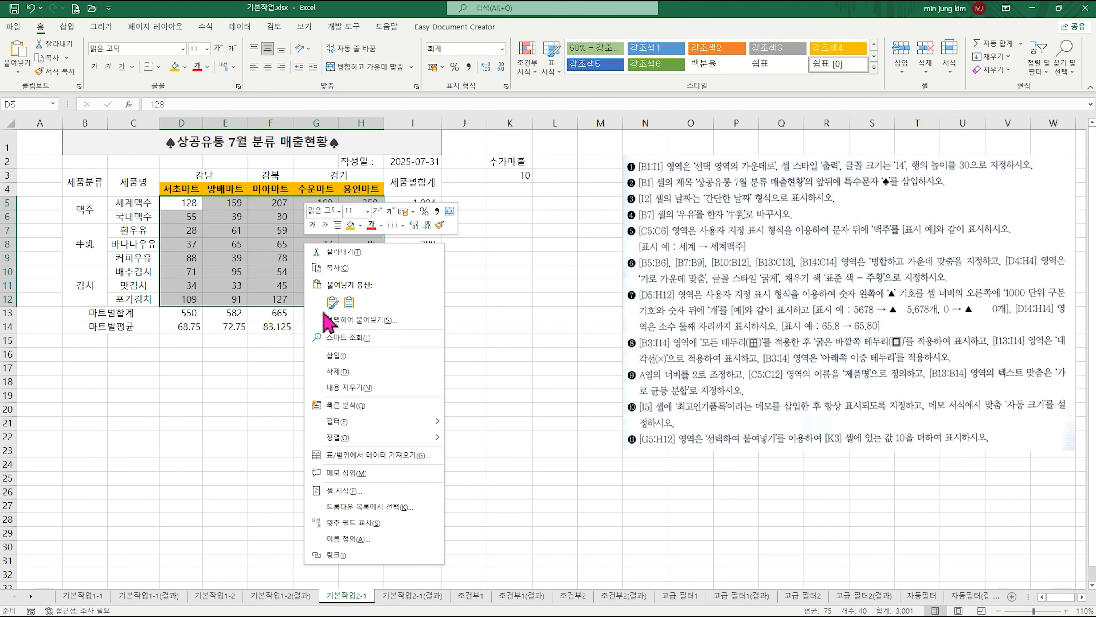
pyautogui.click(363, 491)
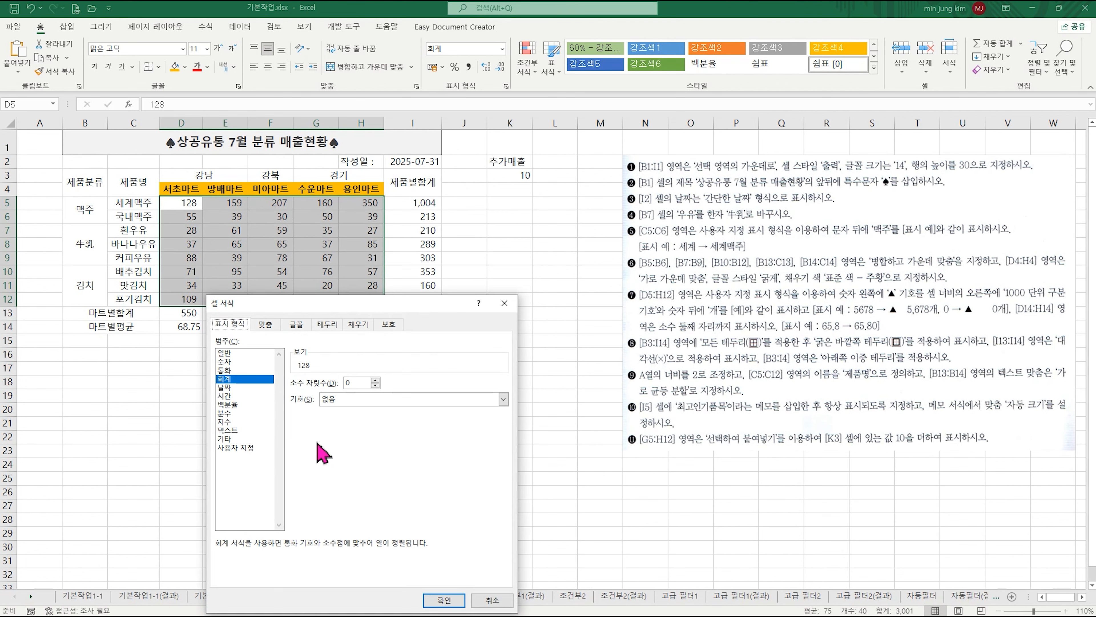
pyautogui.click(244, 448)
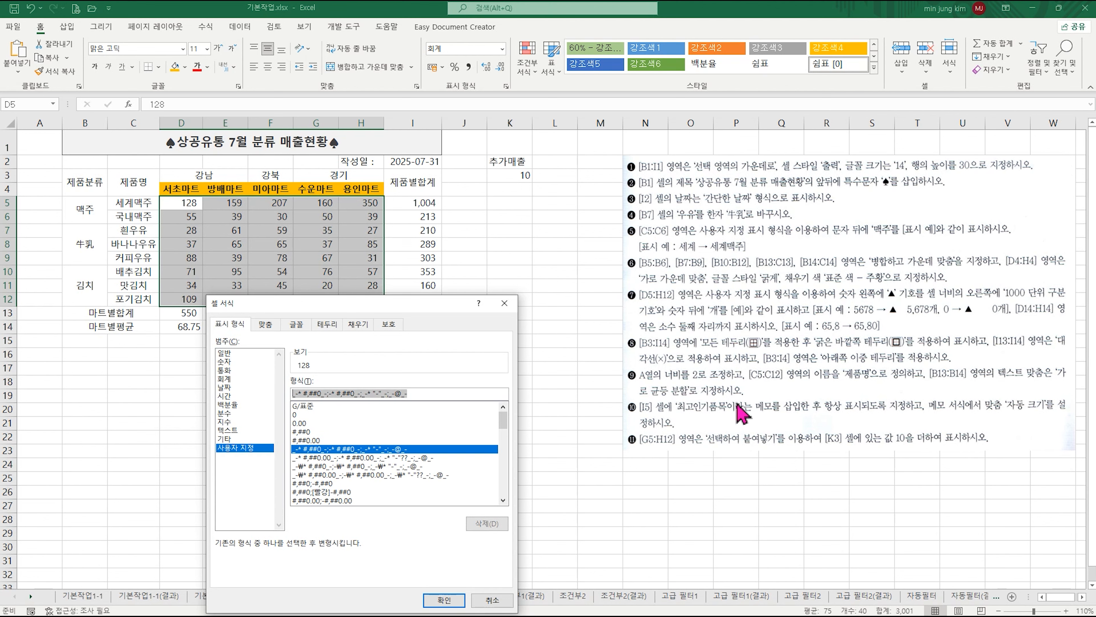
pyautogui.press('BackSpace')
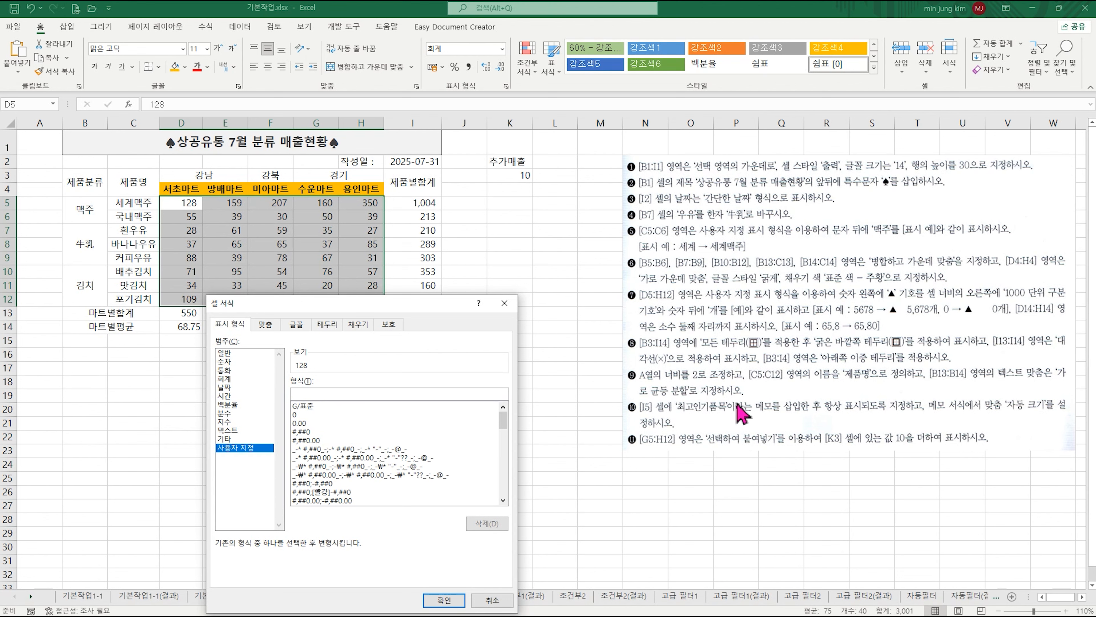
pyautogui.write('"ㅁ')
pyautogui.press('Hangul_Hanja')
pyautogui.press('Tab')
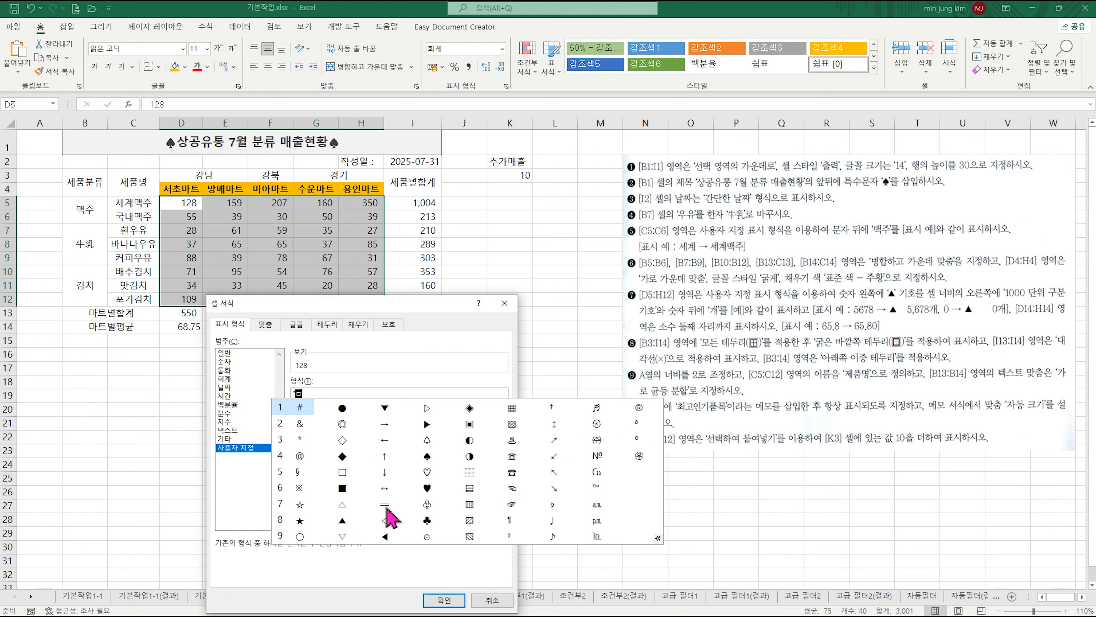
pyautogui.click(342, 520)
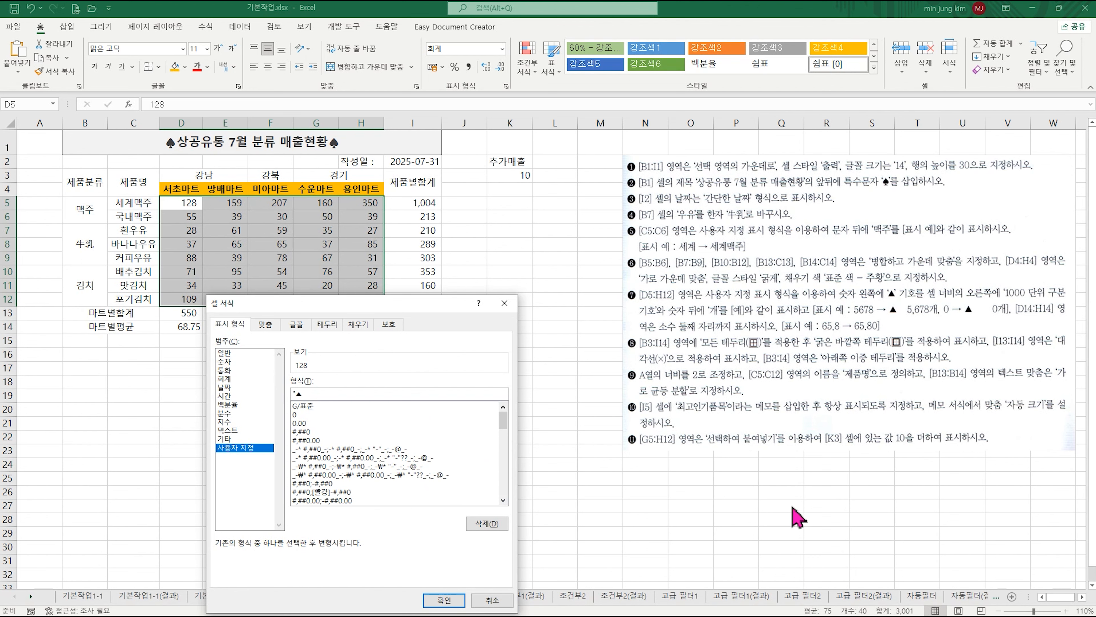
pyautogui.write('"')
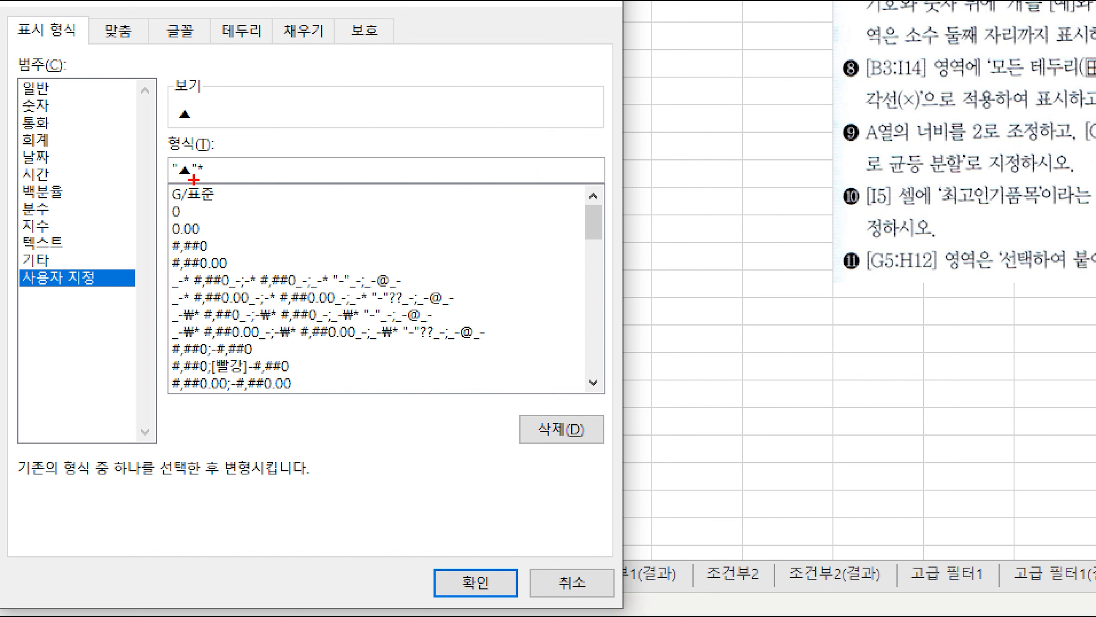
# Step: Complete the custom format code as "▲"* #,##0"개" and apply it to D5:H12
pyautogui.write('*')
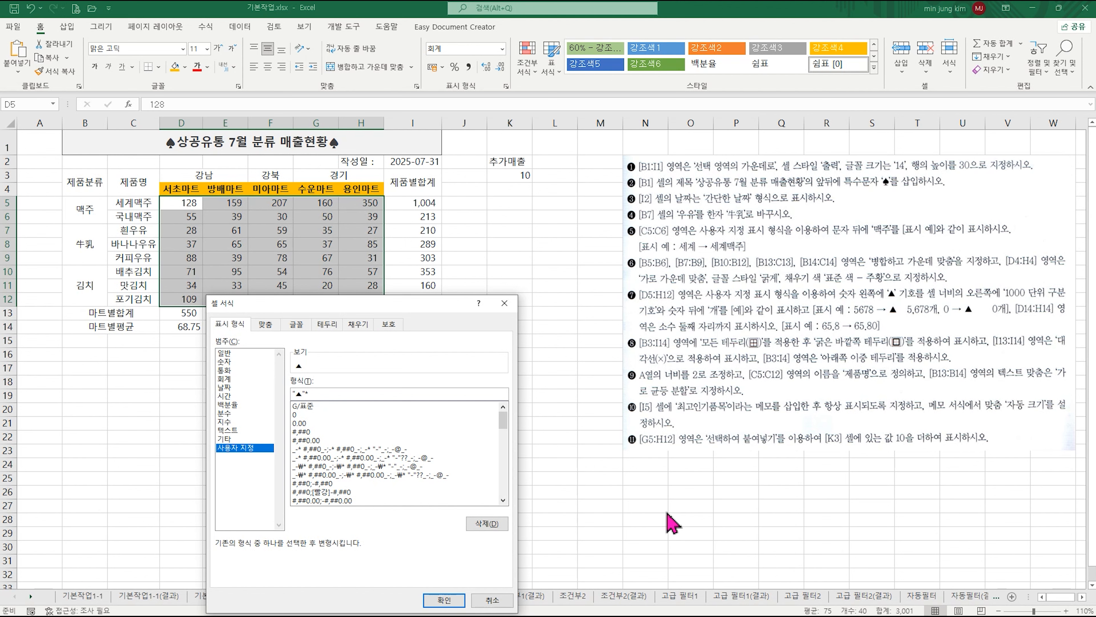
pyautogui.write('#,##0')
pyautogui.write('개"')
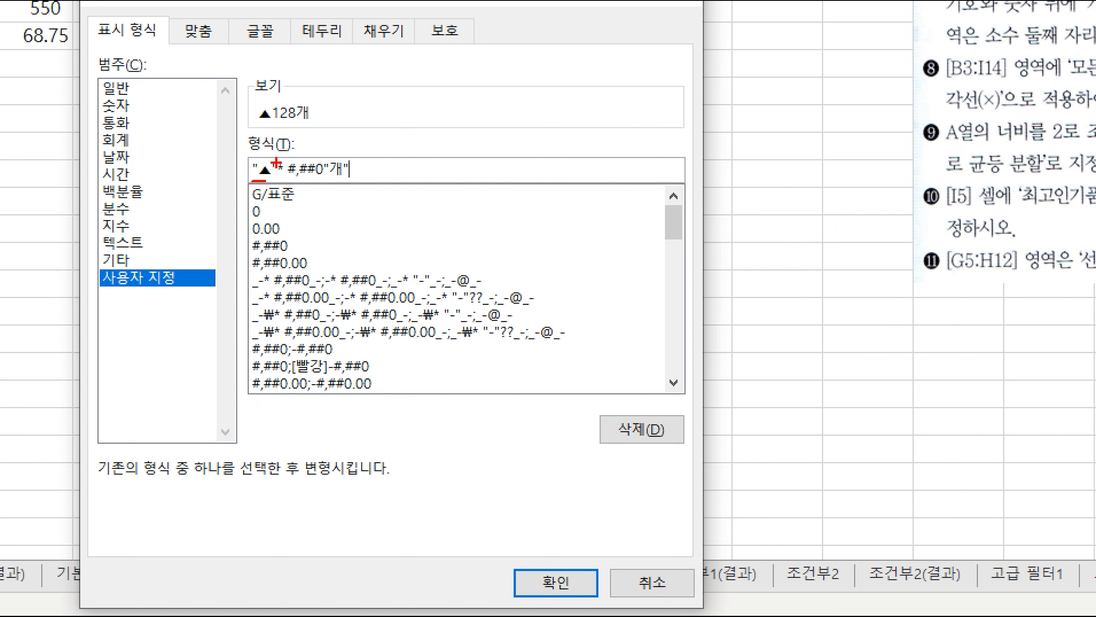
pyautogui.moveTo(275, 155); pyautogui.dragTo(287, 182)
pyautogui.moveTo(295, 181); pyautogui.dragTo(352, 182)
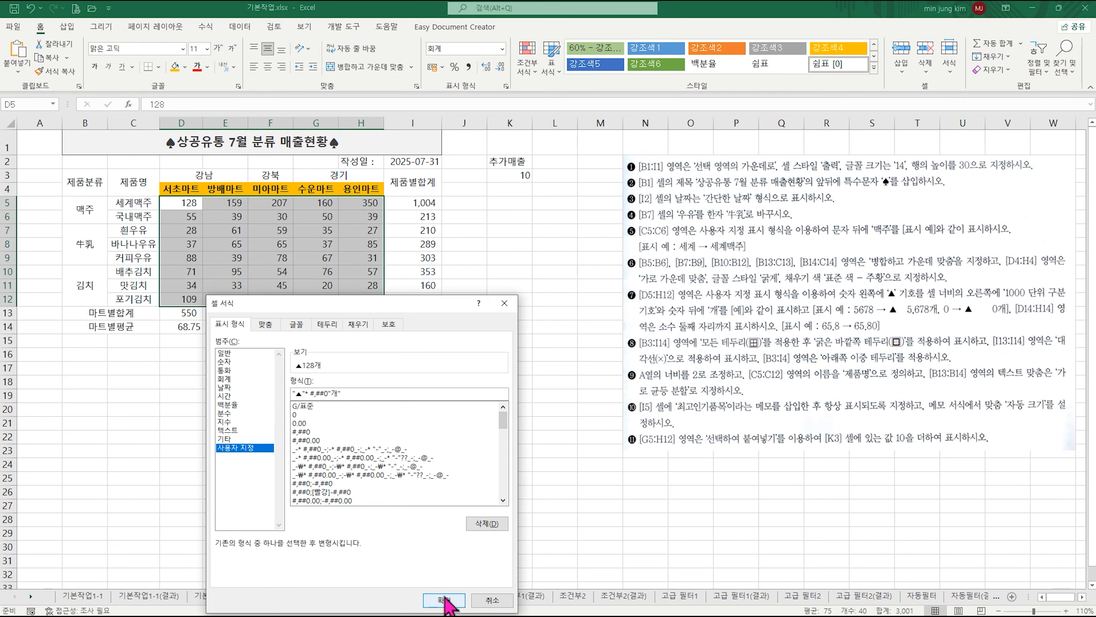
pyautogui.click(549, 581)
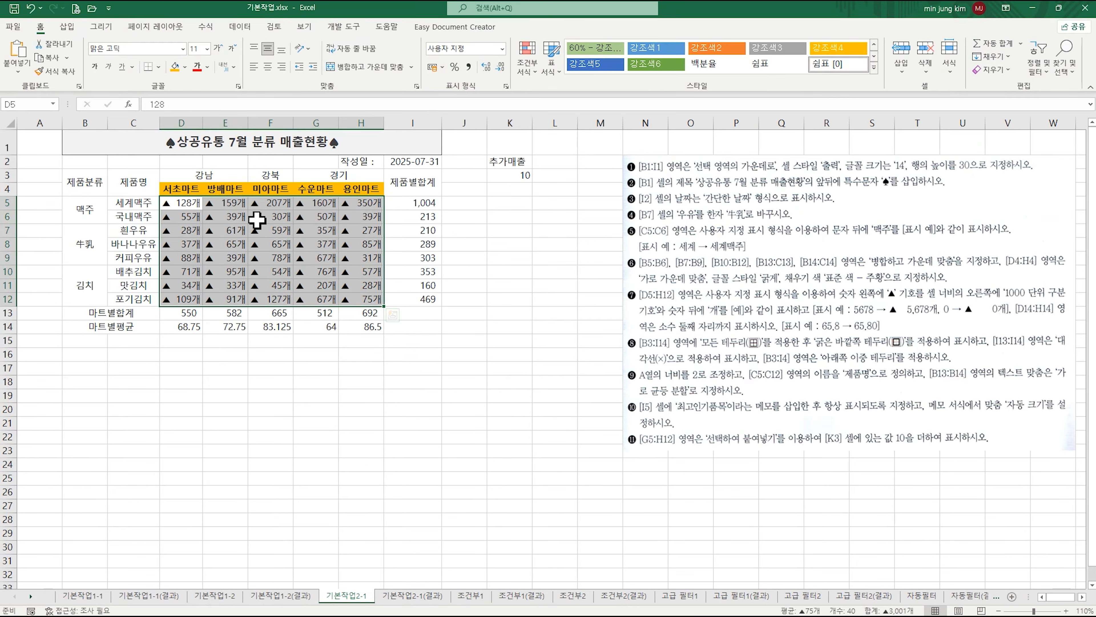
# Step: Try a wider column D to check the spacing between ▲ and the numbers, and undo the width change
pyautogui.moveTo(203, 123); pyautogui.dragTo(223, 123)
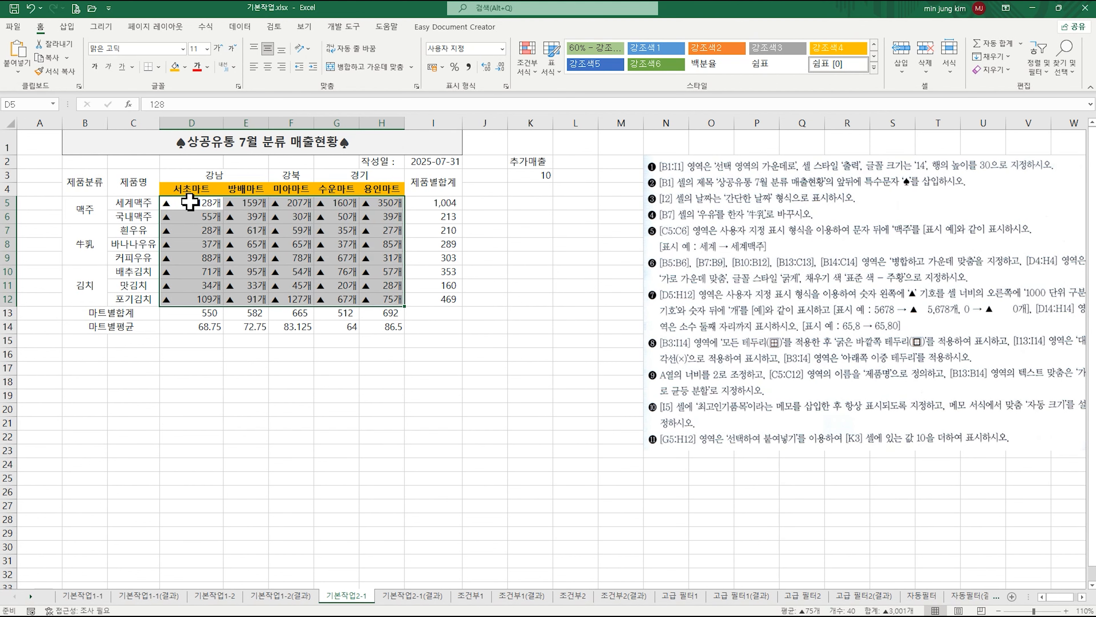
pyautogui.hotkey('ctrl', 'z')
pyautogui.click(276, 231)
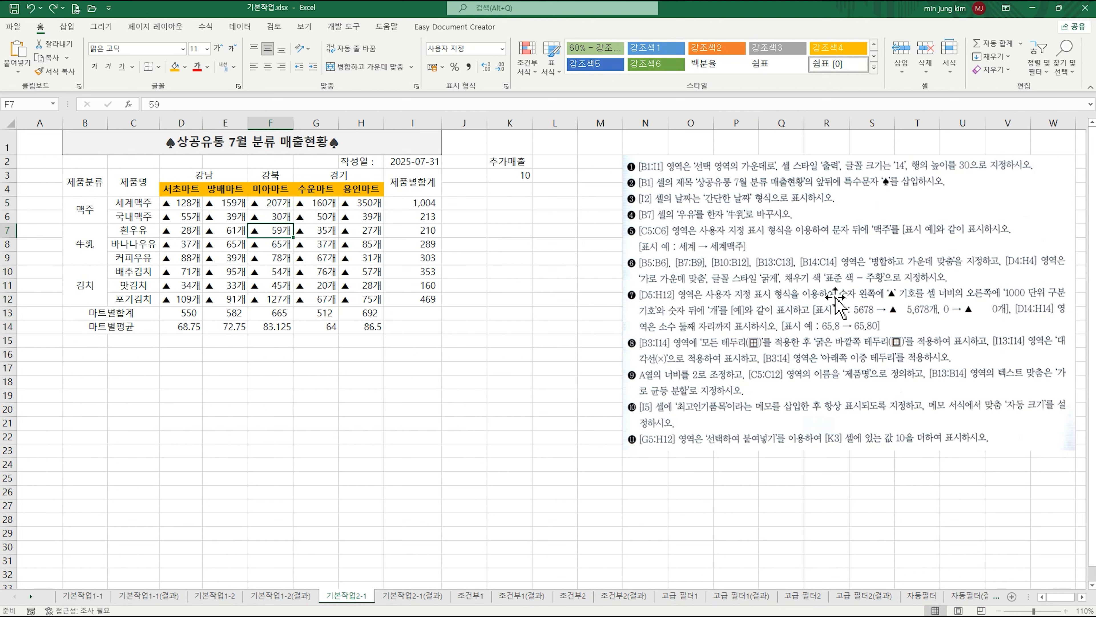
# Step: Apply the custom number format #.00 to the mart averages in D14:H14
pyautogui.click(173, 326)
pyautogui.moveTo(173, 326); pyautogui.dragTo(355, 326)
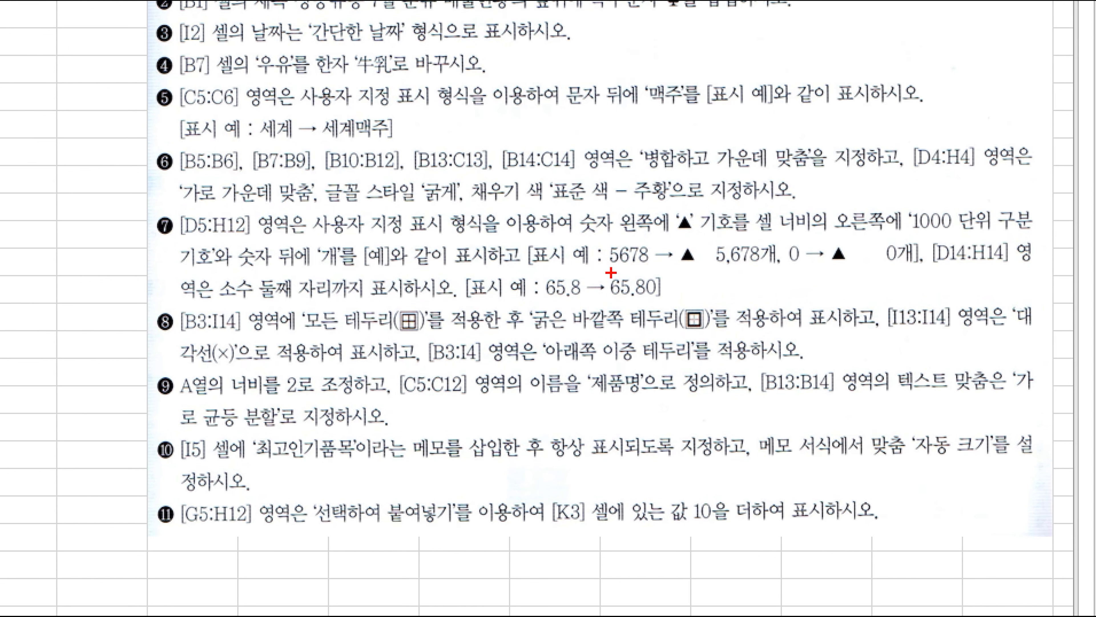
pyautogui.moveTo(631, 271); pyautogui.dragTo(662, 301)
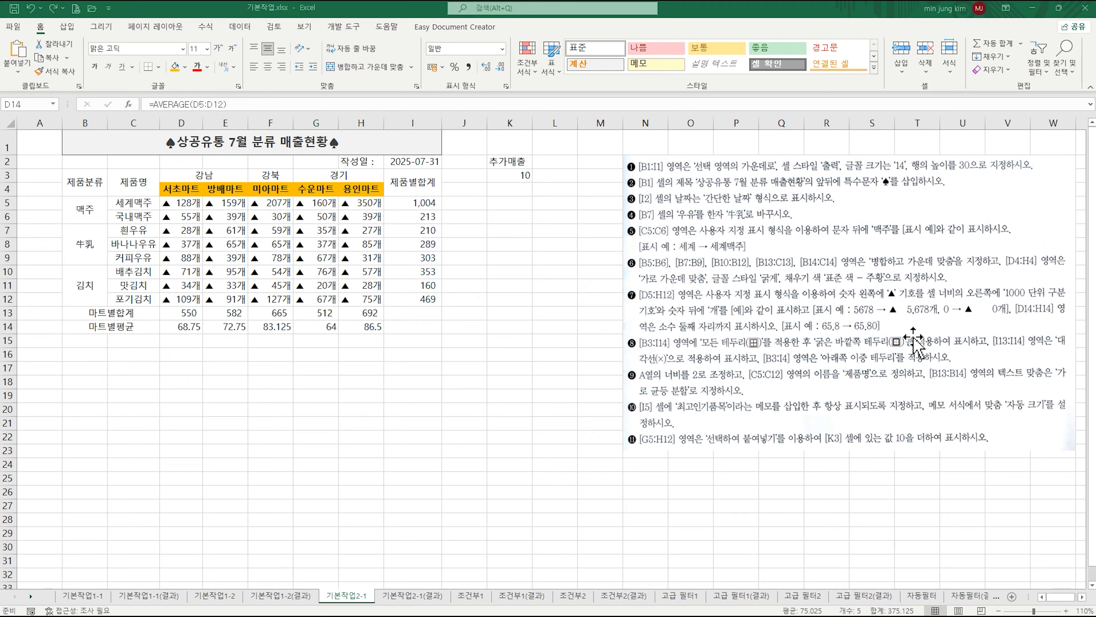
pyautogui.moveTo(181, 327); pyautogui.dragTo(360, 329)
pyautogui.rightClick(326, 336)
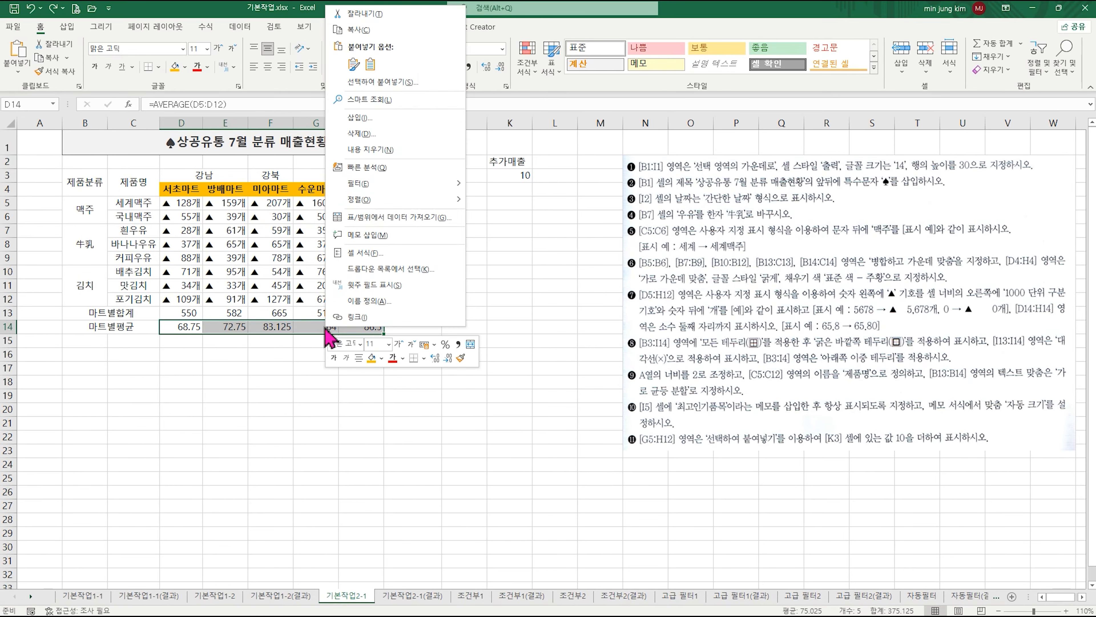
pyautogui.click(358, 253)
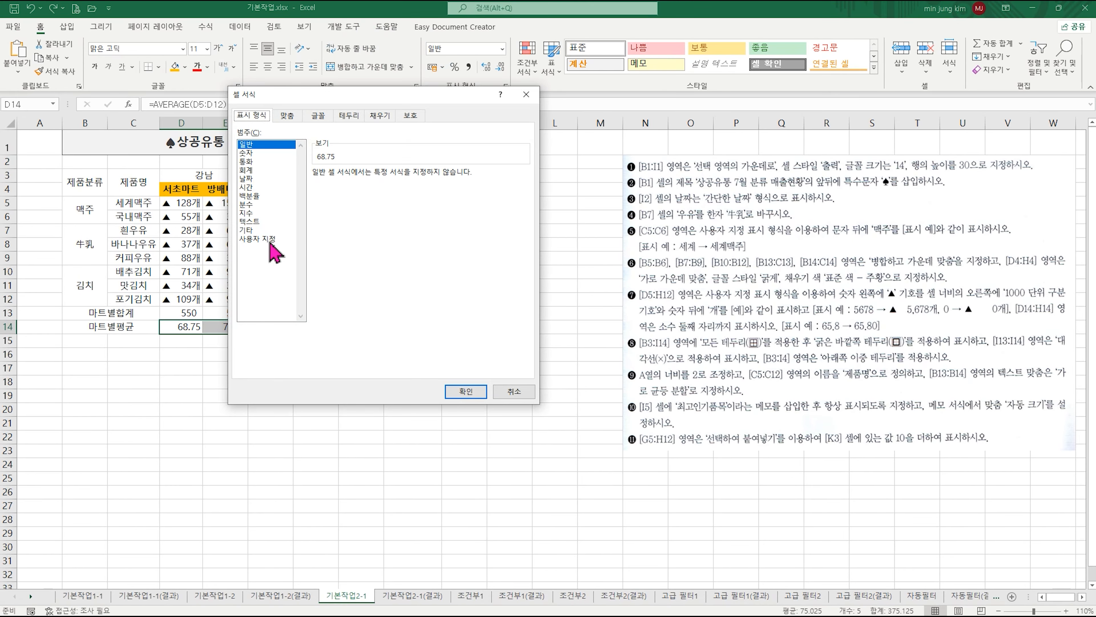
pyautogui.click(271, 243)
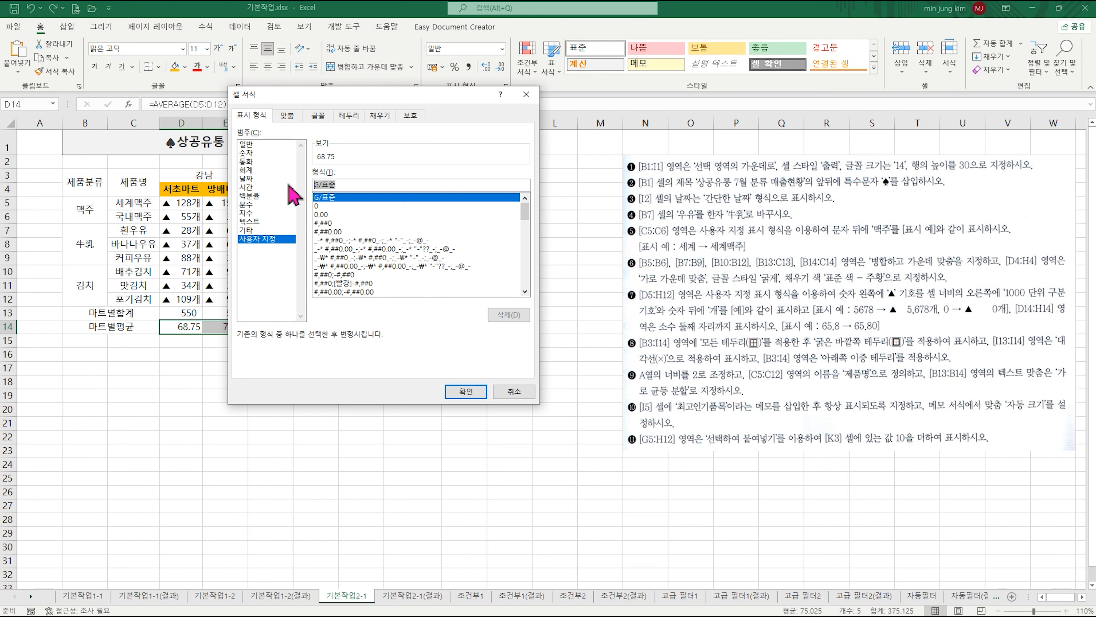
pyautogui.write('#.')
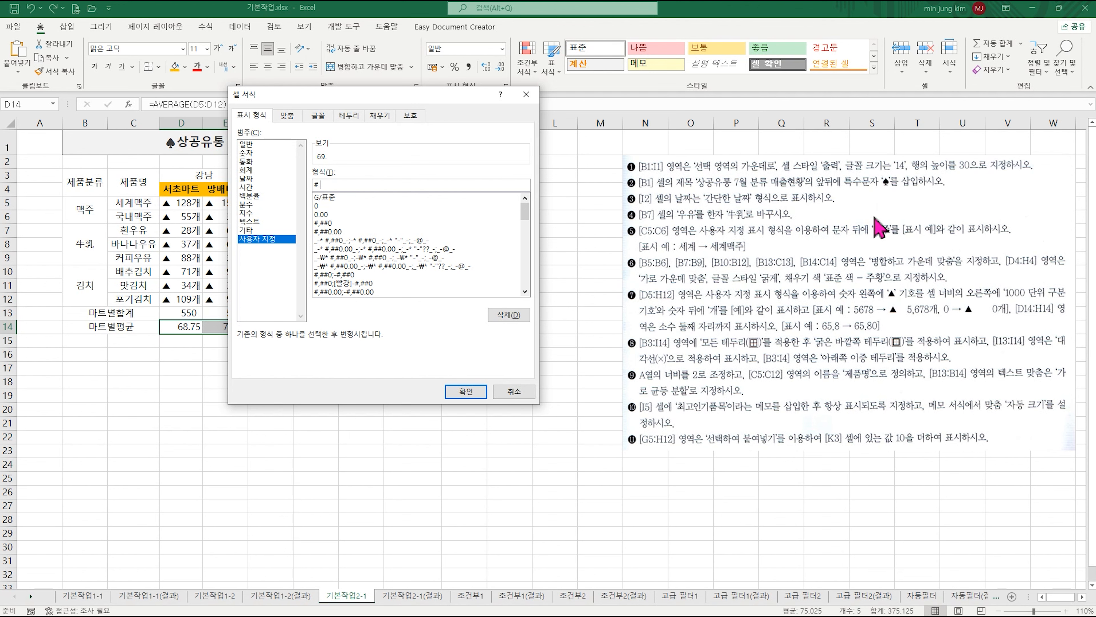
pyautogui.write('00')
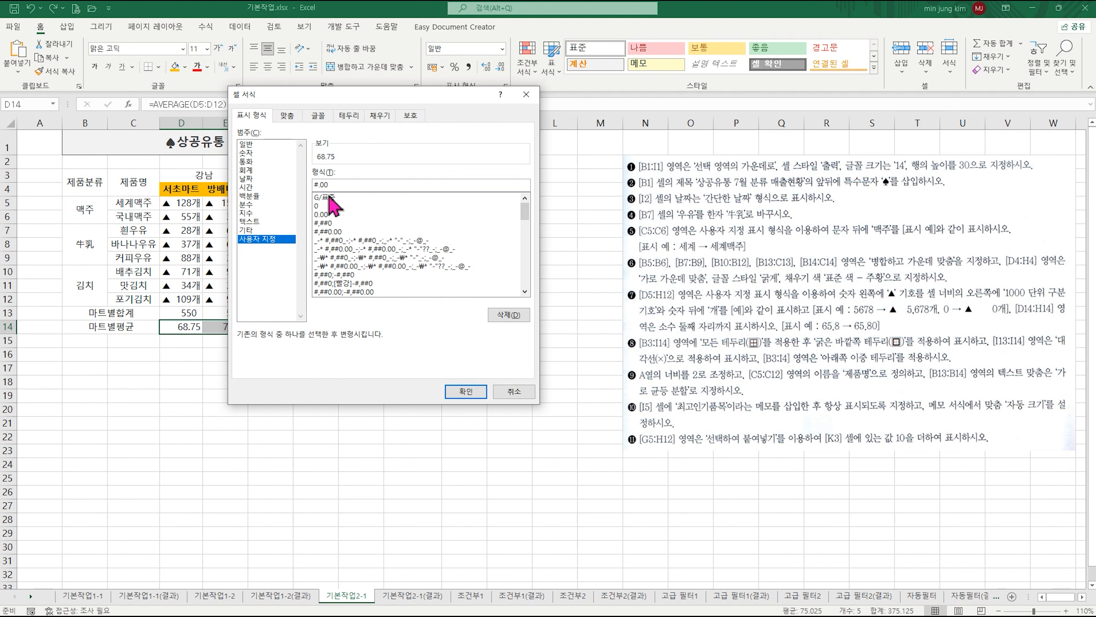
pyautogui.click(465, 392)
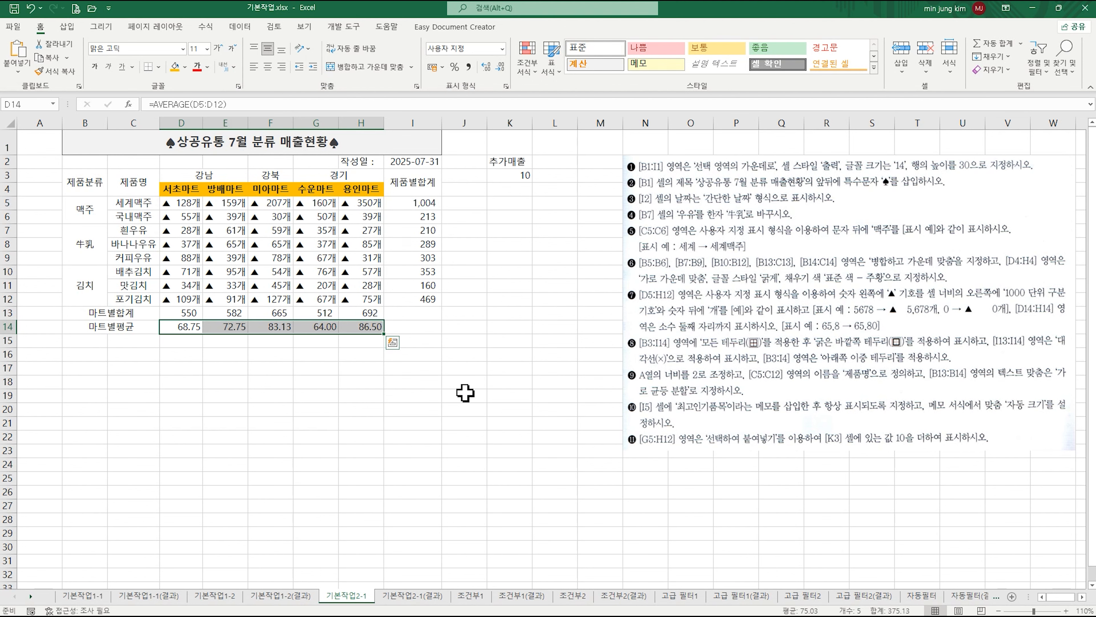
pyautogui.click(594, 409)
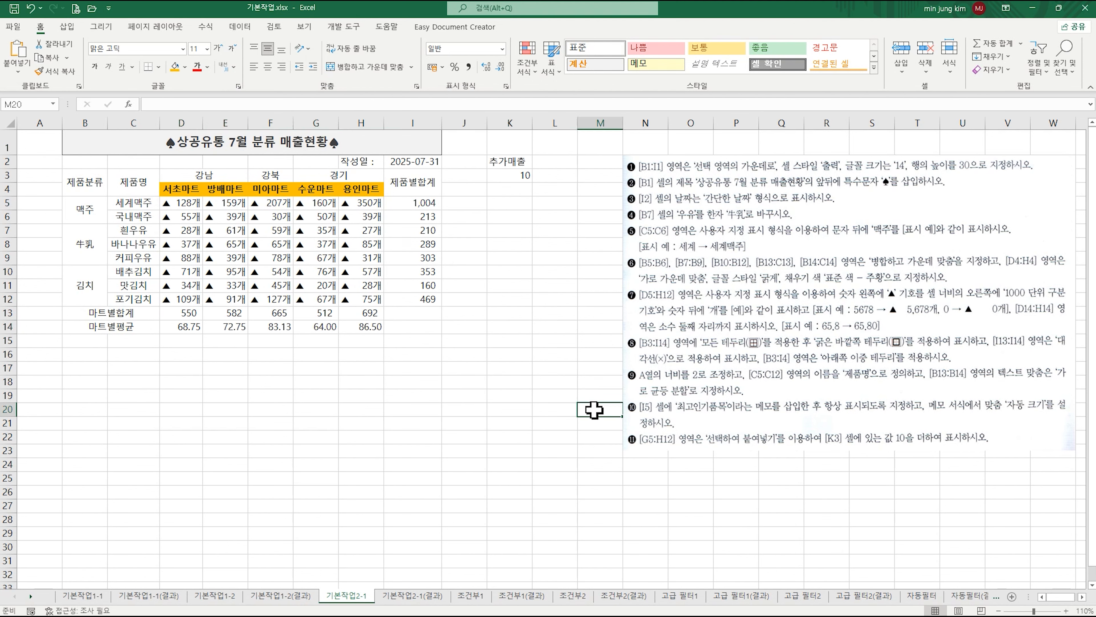
# Step: Apply all borders (모든 테두리) and a thick outside border (굵은 바깥쪽 테두리) to the table B3:I14
pyautogui.moveTo(84, 182); pyautogui.dragTo(413, 322)
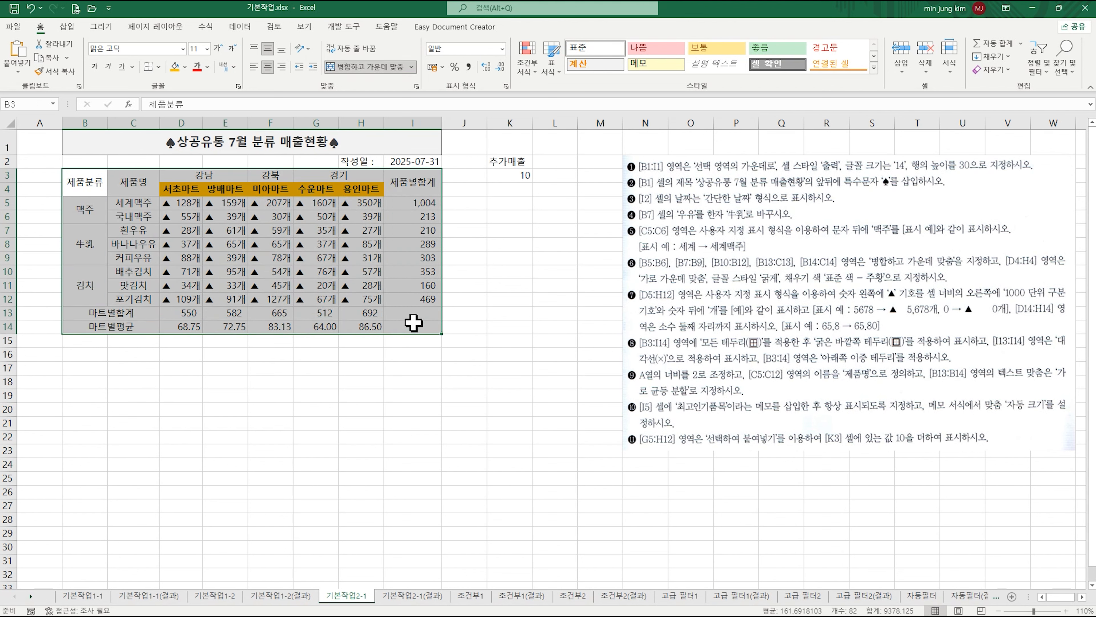
pyautogui.click(158, 67)
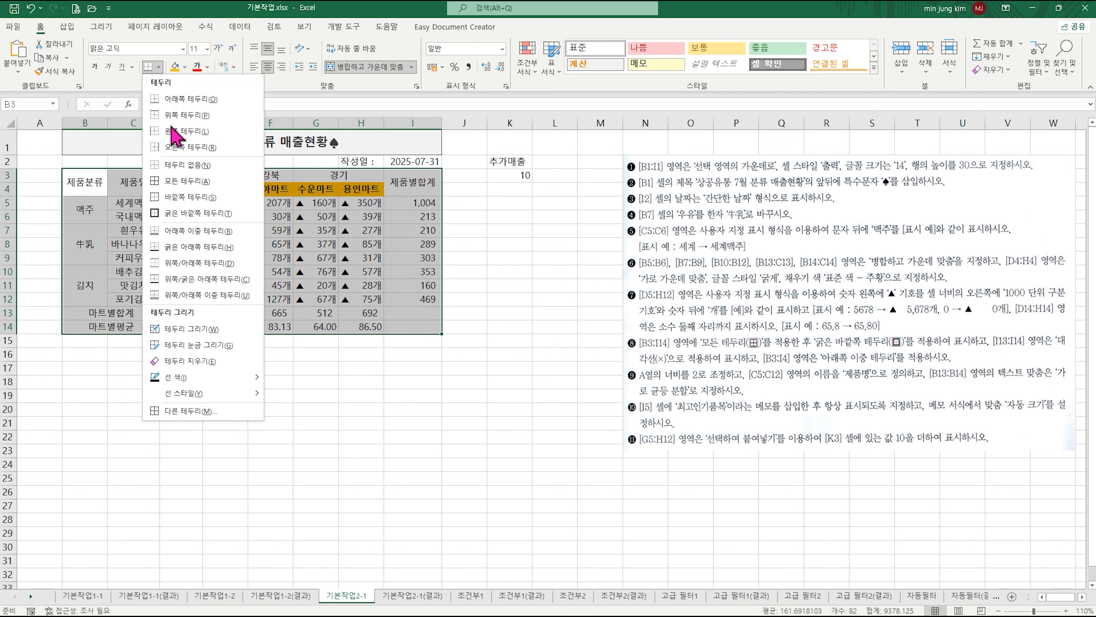
pyautogui.click(192, 183)
pyautogui.click(159, 68)
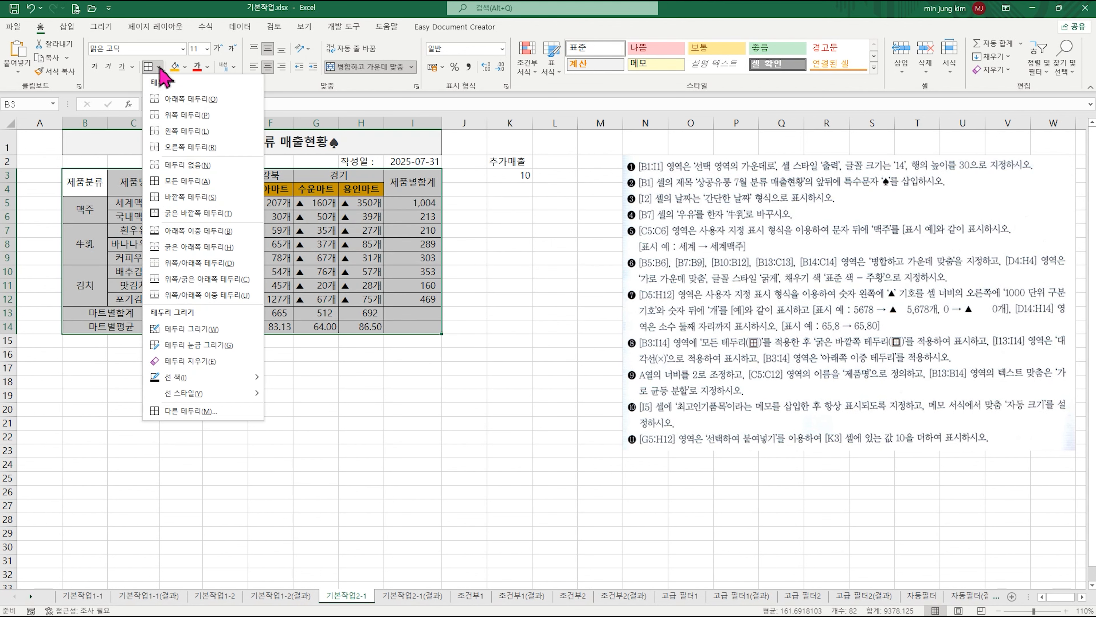
pyautogui.click(181, 213)
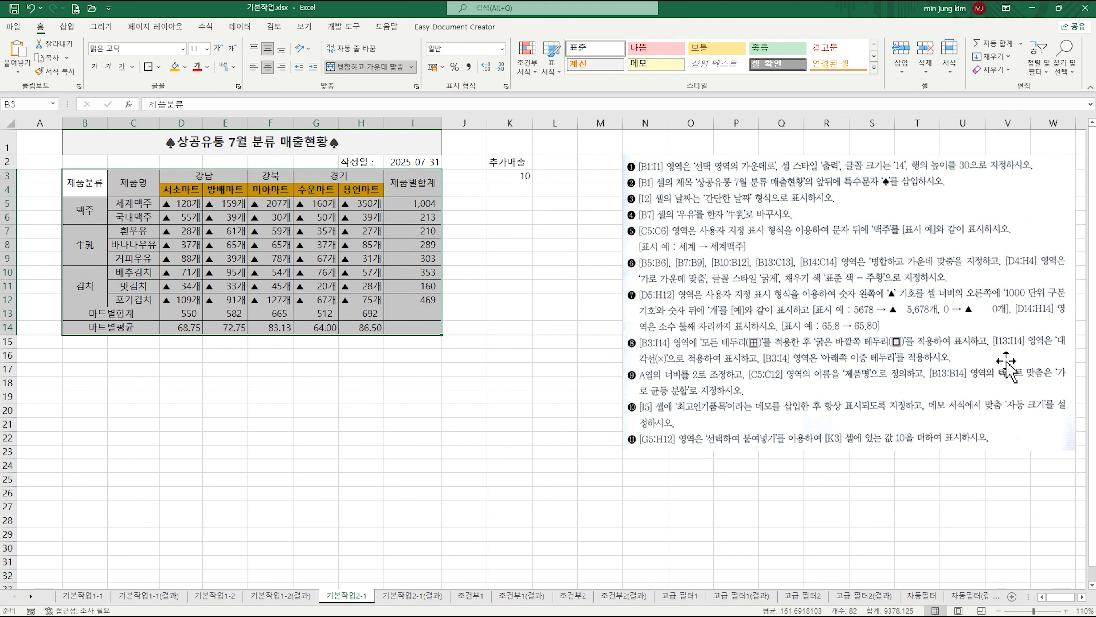
# Step: Apply both diagonal borders to cells I13:I14 so they form an X
pyautogui.click(407, 313)
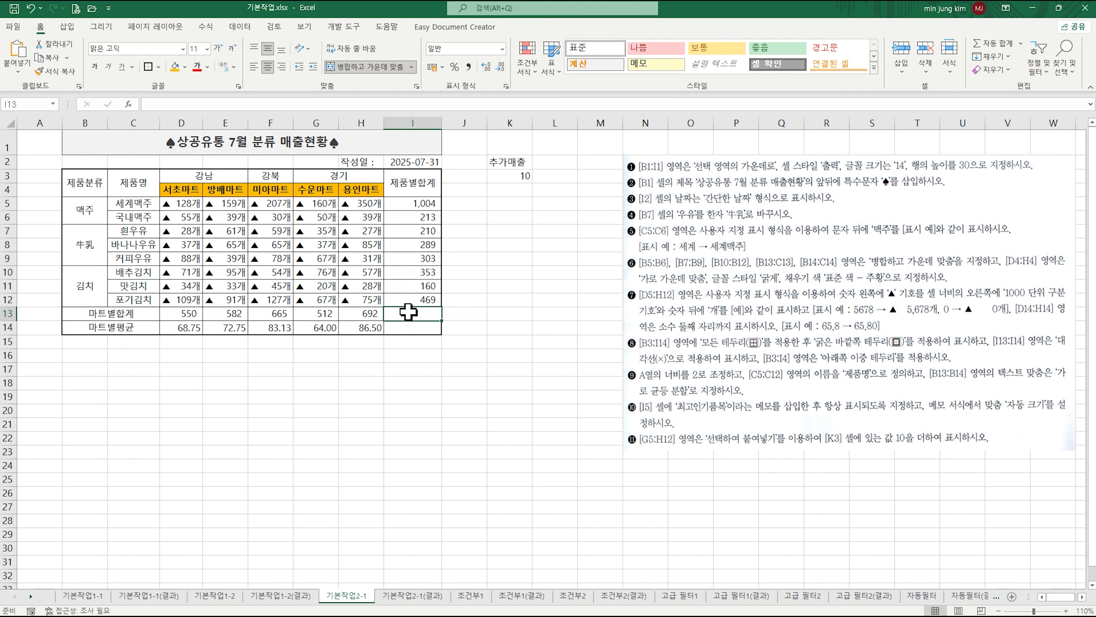
pyautogui.moveTo(407, 315); pyautogui.dragTo(407, 326)
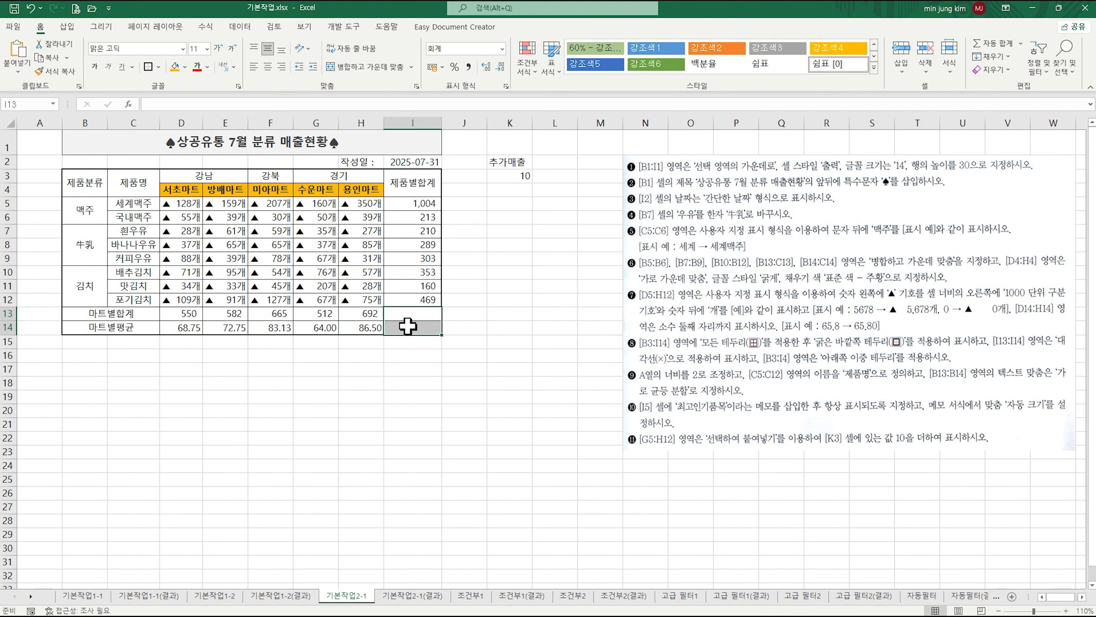
pyautogui.rightClick(407, 326)
pyautogui.click(477, 269)
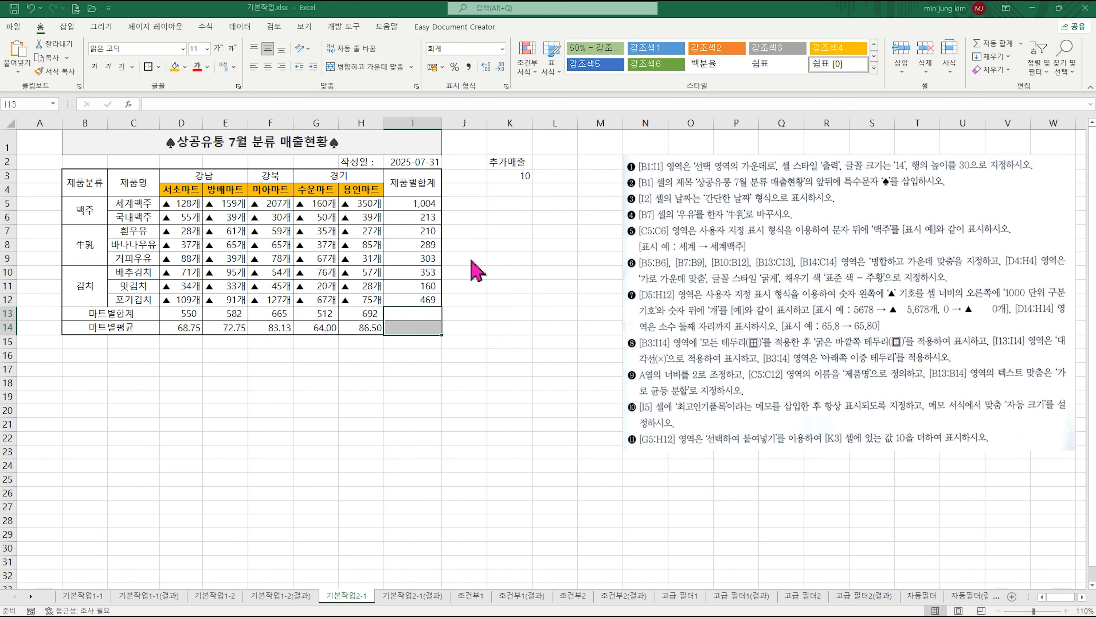
pyautogui.click(436, 121)
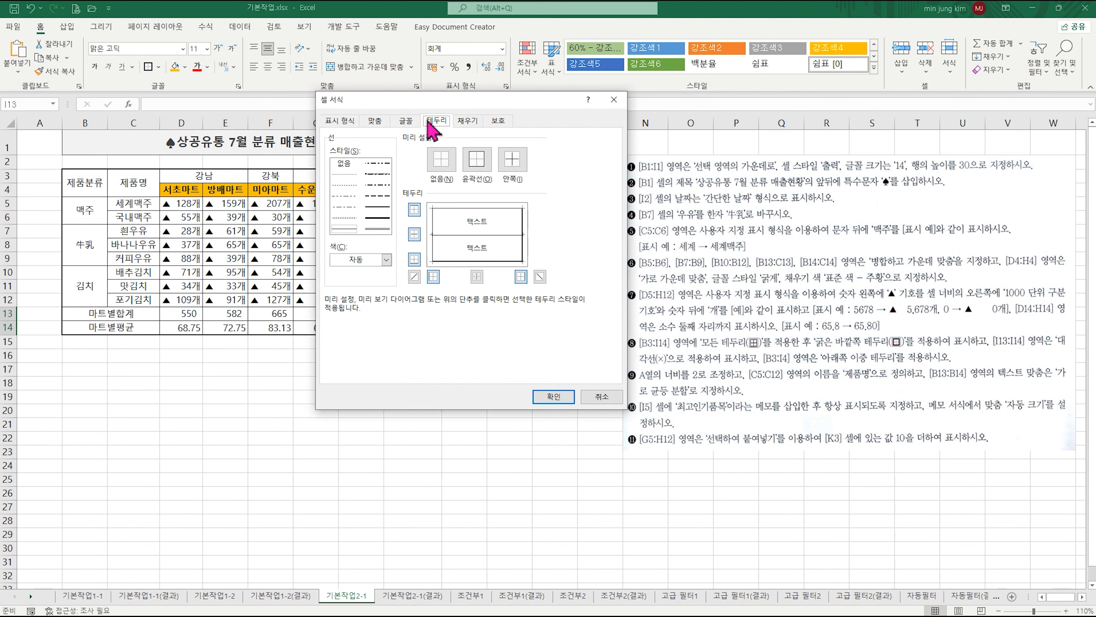
pyautogui.click(414, 277)
pyautogui.click(539, 277)
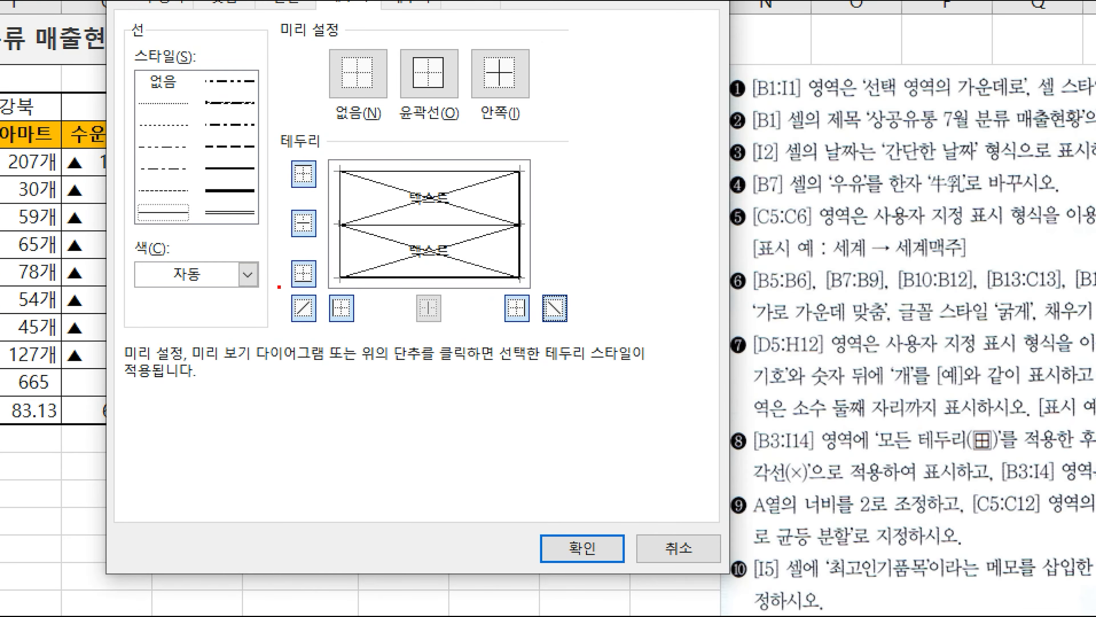
pyautogui.moveTo(547, 272); pyautogui.dragTo(579, 325)
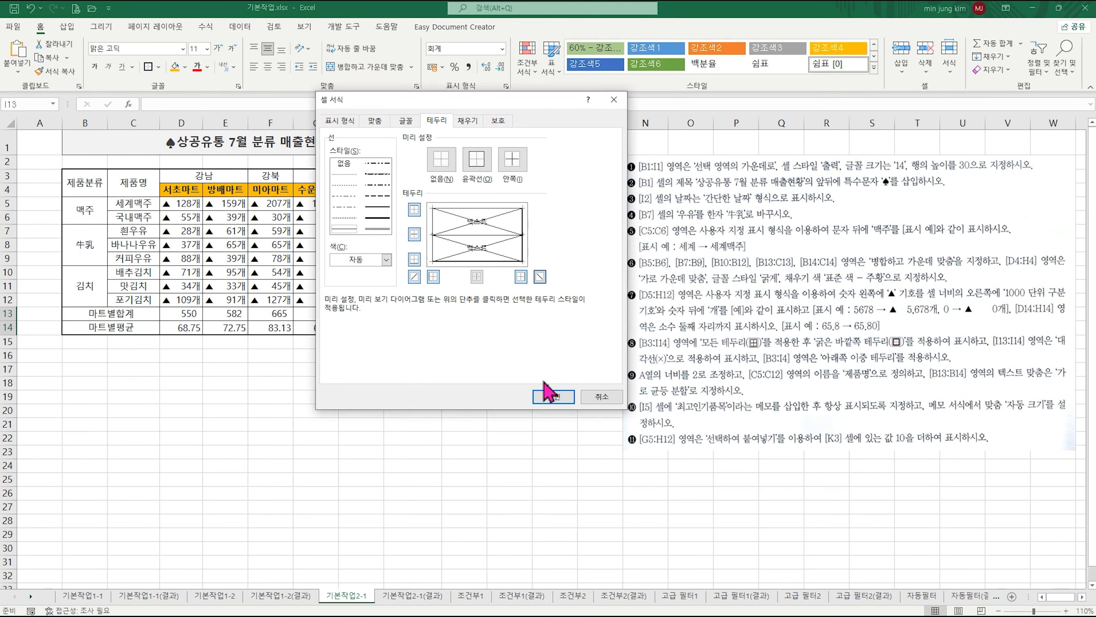
pyautogui.click(554, 397)
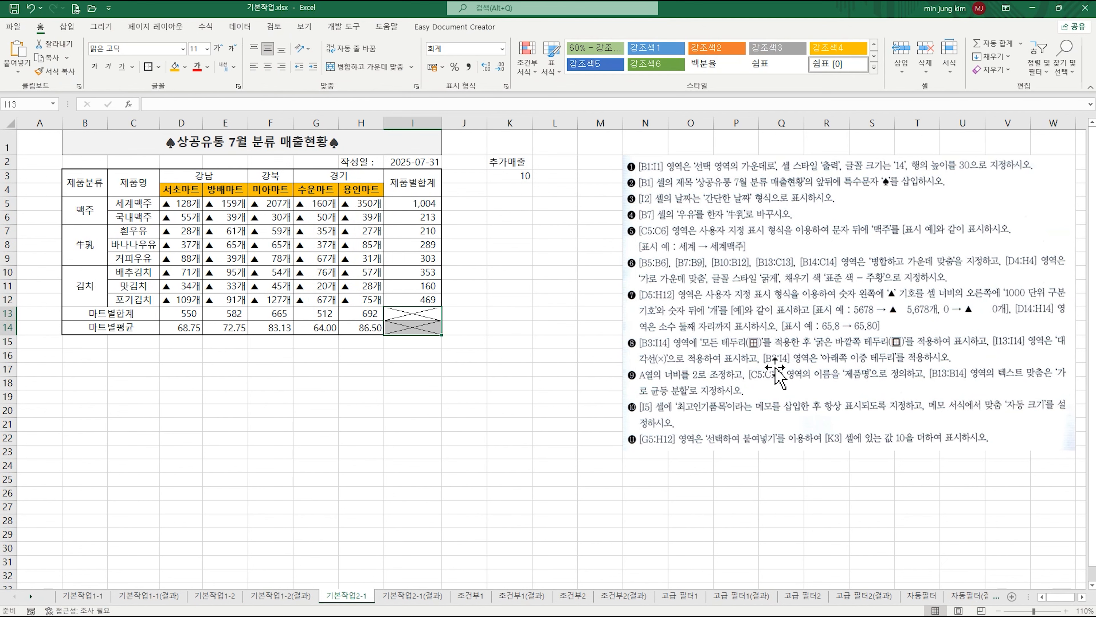
# Step: Apply a bottom double border (아래쪽 이중 테두리) to the table header range B3:I4
pyautogui.moveTo(82, 189); pyautogui.dragTo(407, 187)
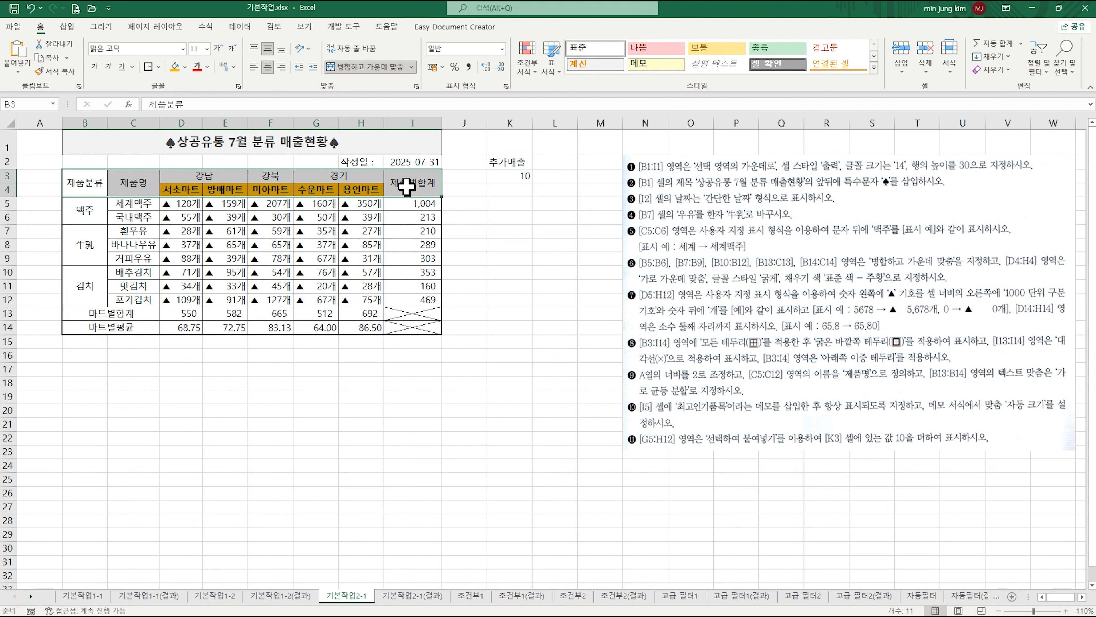
pyautogui.click(158, 68)
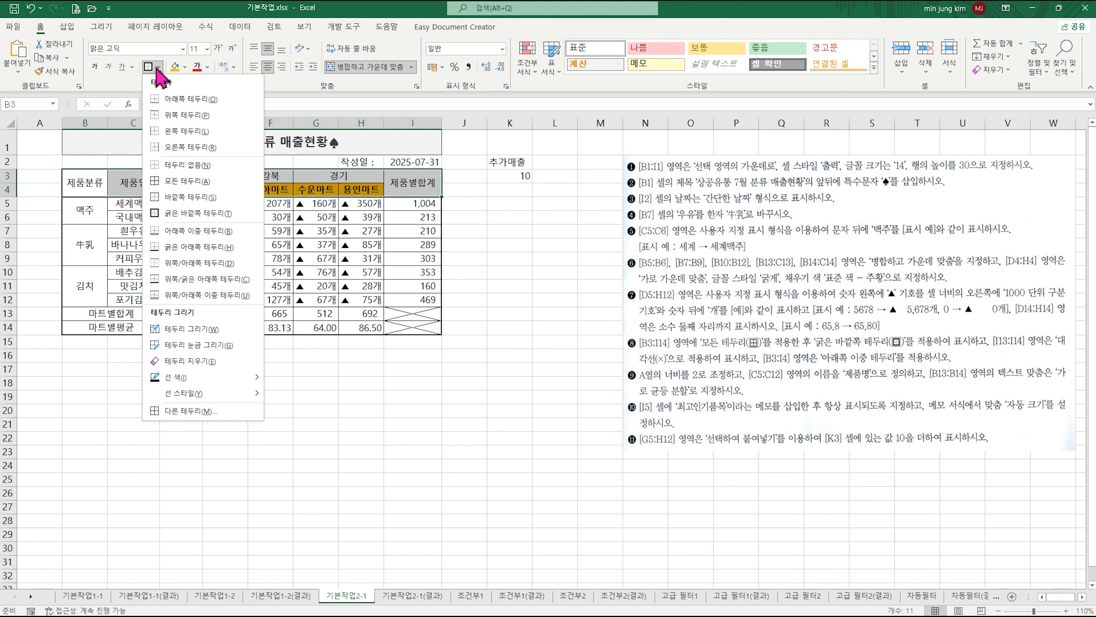
pyautogui.click(193, 234)
pyautogui.click(515, 341)
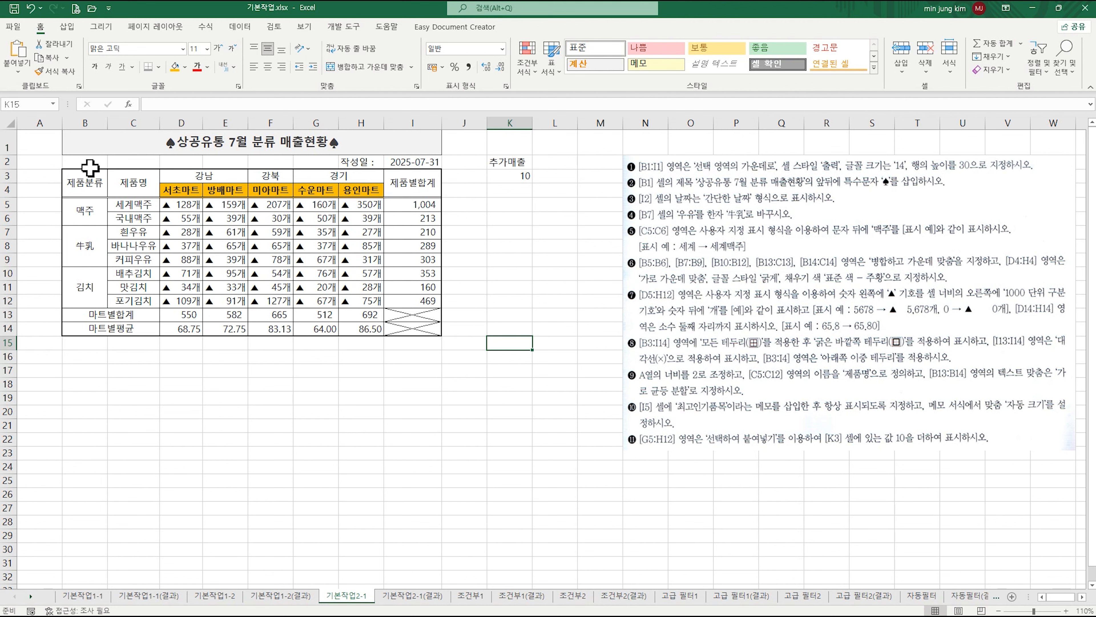
# Step: Set the width of column A to 2
pyautogui.click(42, 125)
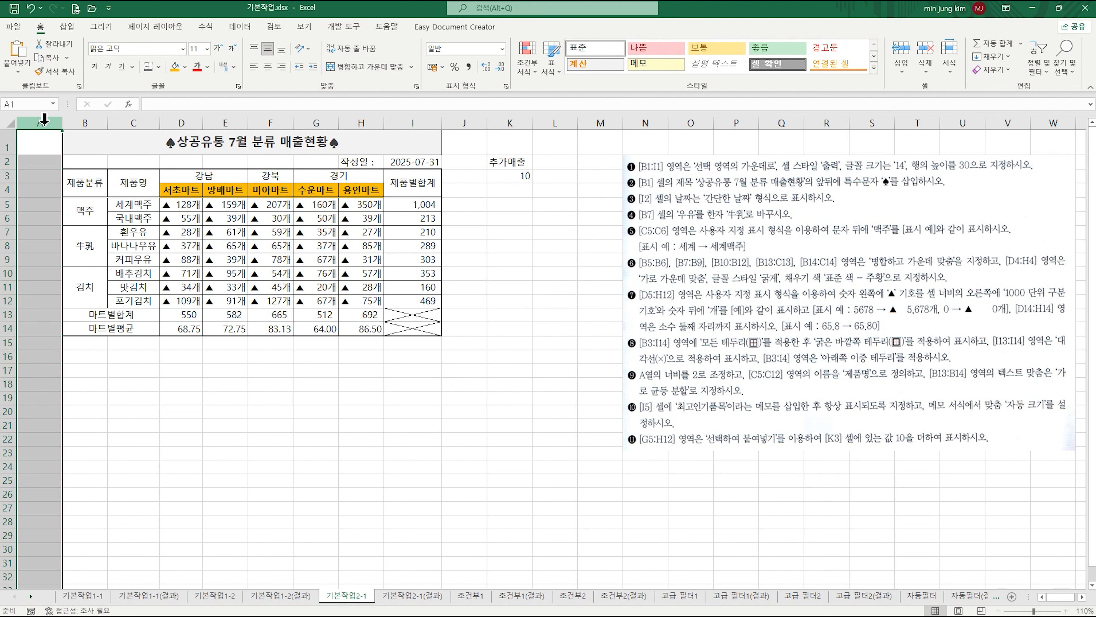
pyautogui.rightClick(43, 119)
pyautogui.click(95, 293)
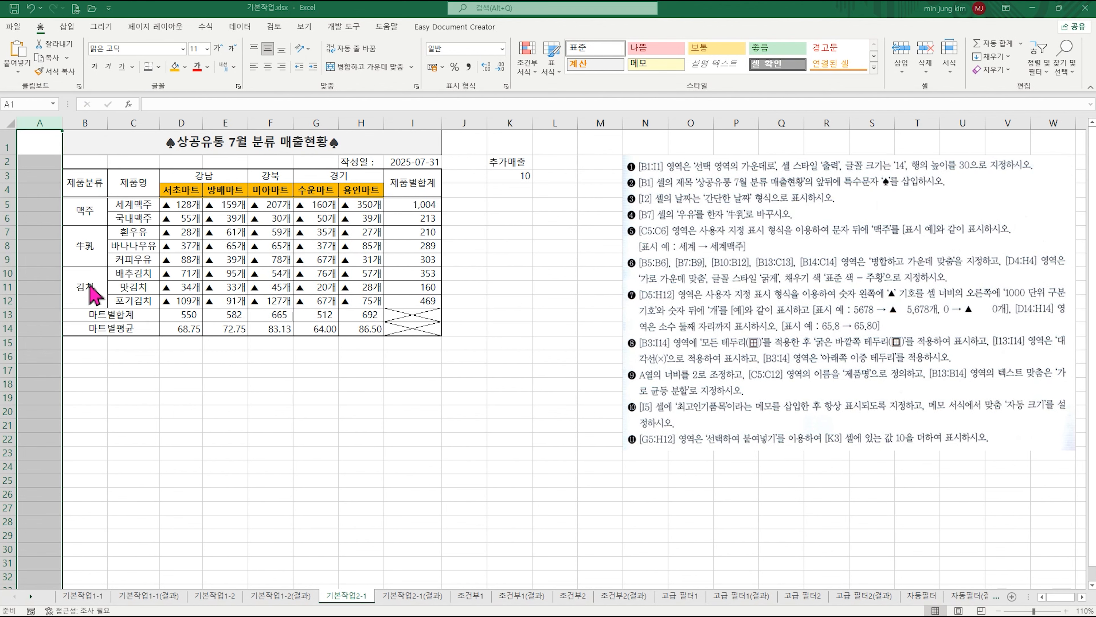
pyautogui.write('2')
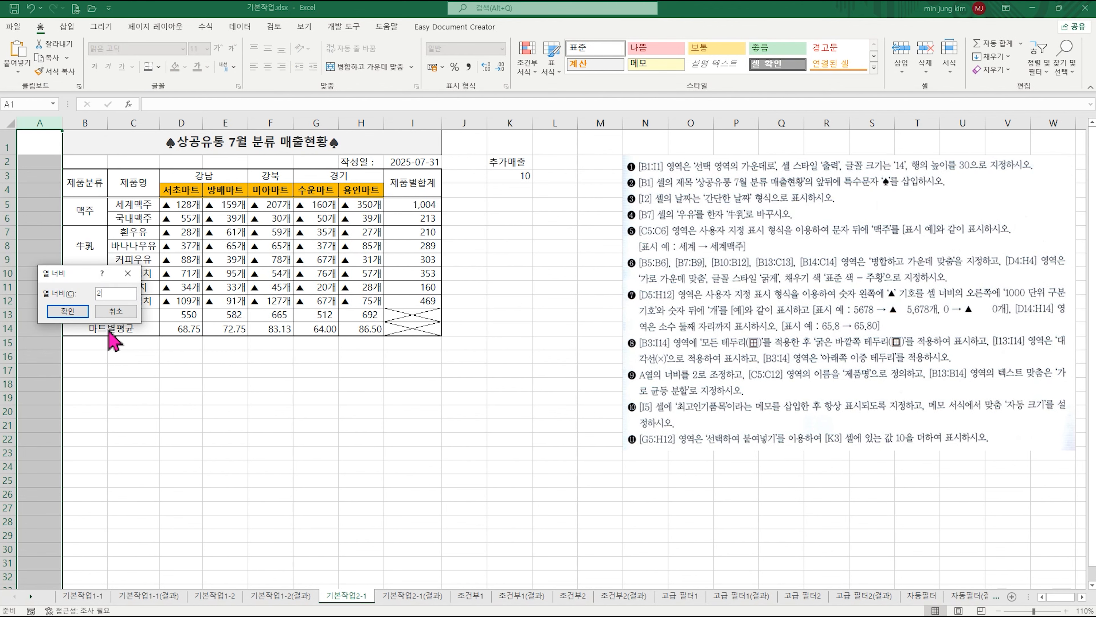
pyautogui.click(67, 311)
pyautogui.click(295, 371)
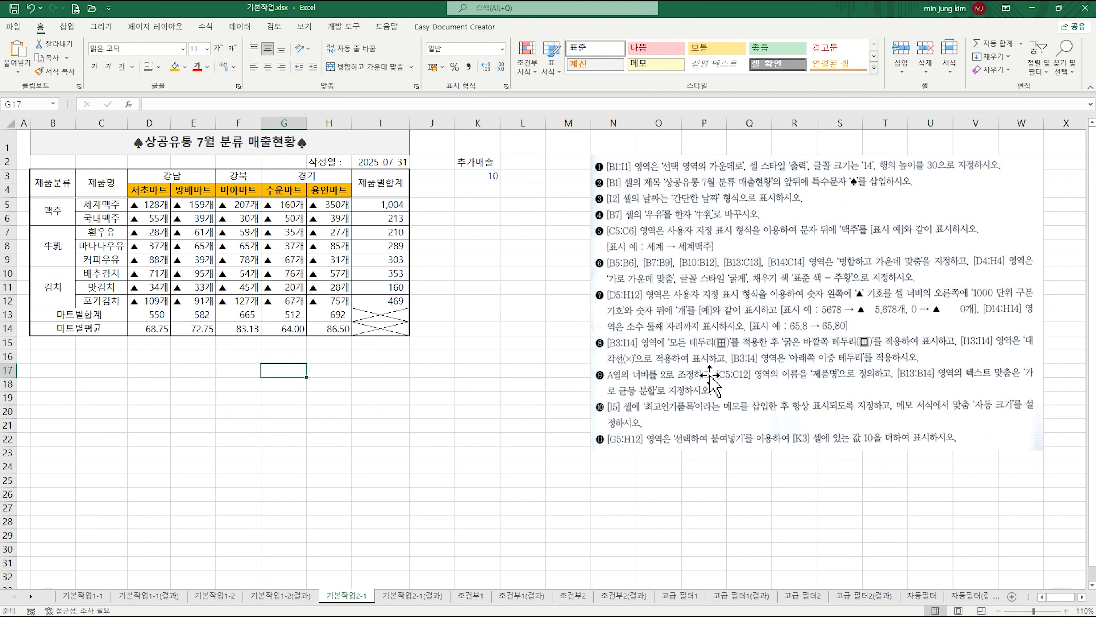
# Step: Define the name 제품명 for the product cells C5:C12
pyautogui.moveTo(102, 207); pyautogui.dragTo(103, 304)
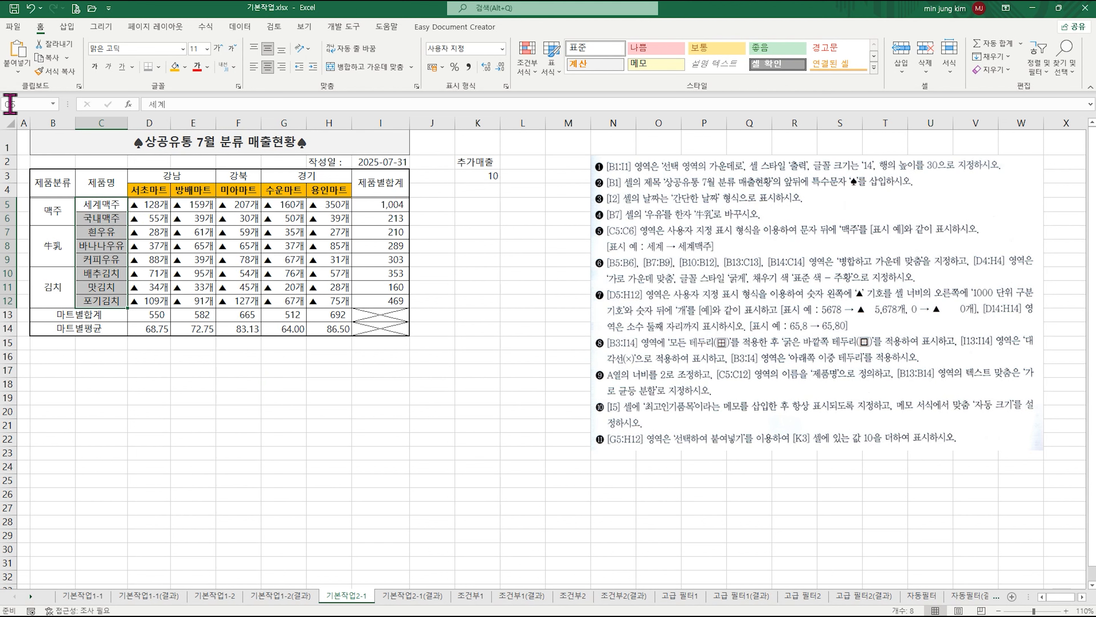
pyautogui.click(25, 102)
pyautogui.write('제품며')
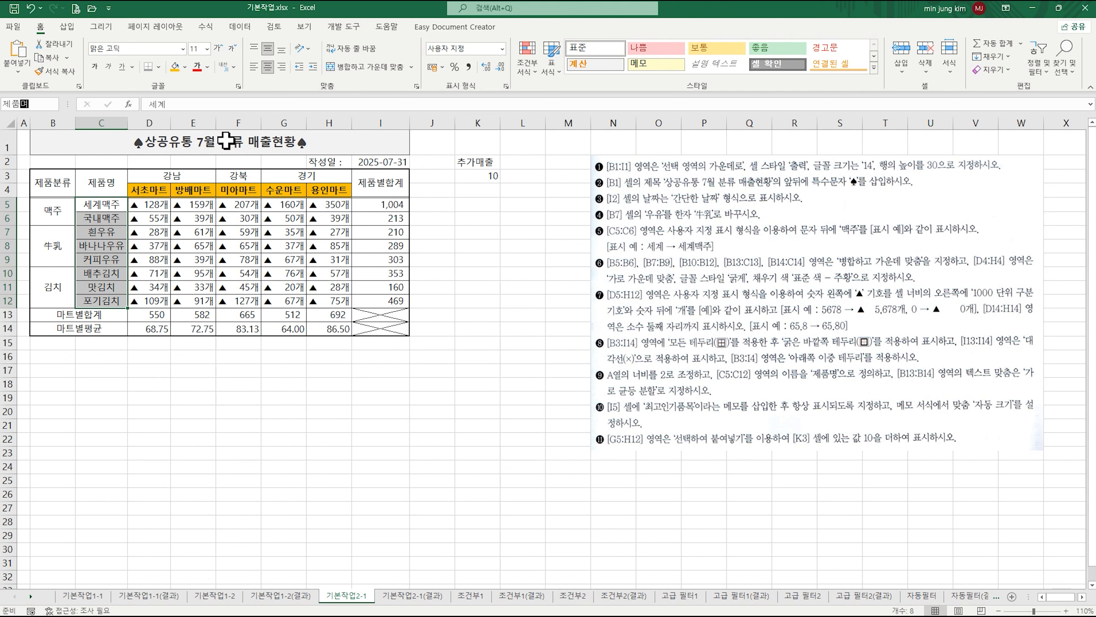
pyautogui.press('Return')
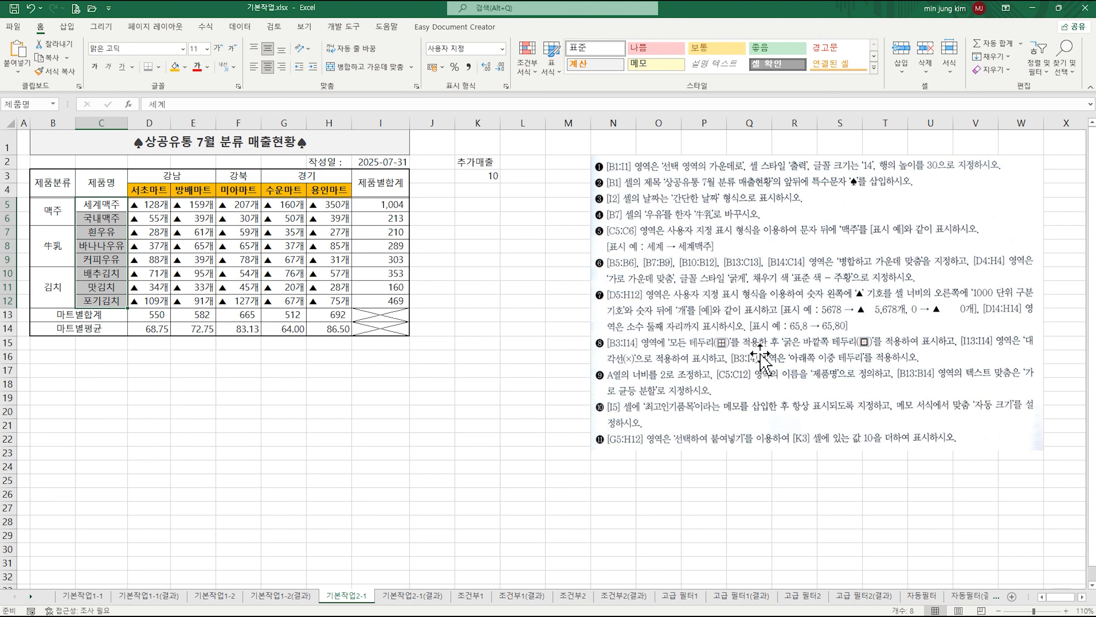
# Step: Reselect C5:C12 to check its name, and review the workbook's defined names in the Name Manager (이름 관리자)
pyautogui.click(317, 277)
pyautogui.moveTo(110, 205); pyautogui.dragTo(106, 301)
pyautogui.click(210, 29)
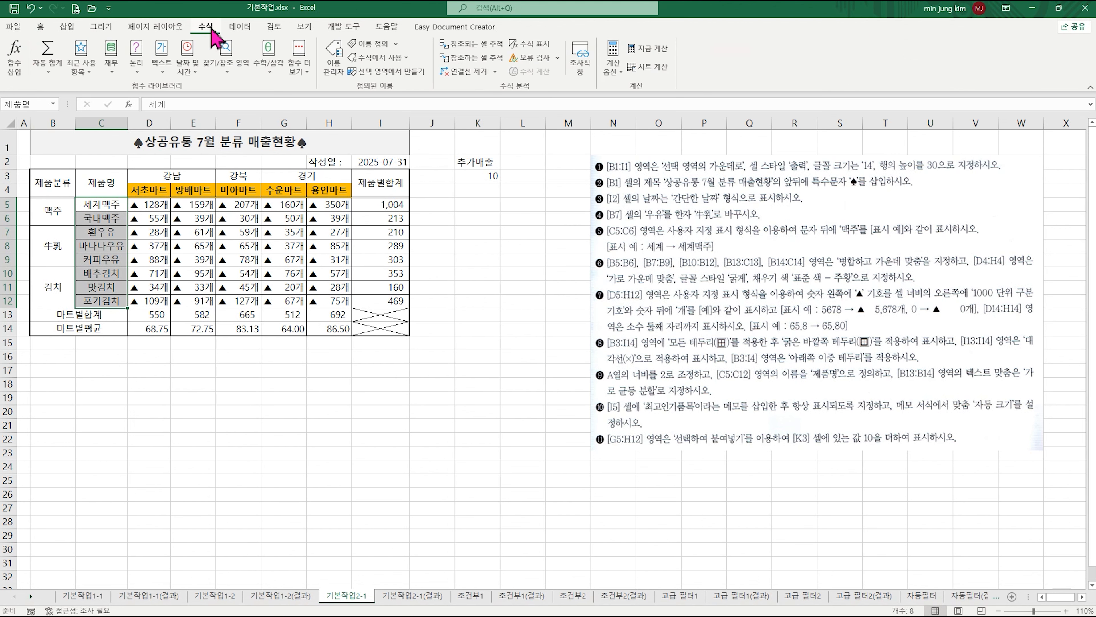
pyautogui.click(332, 65)
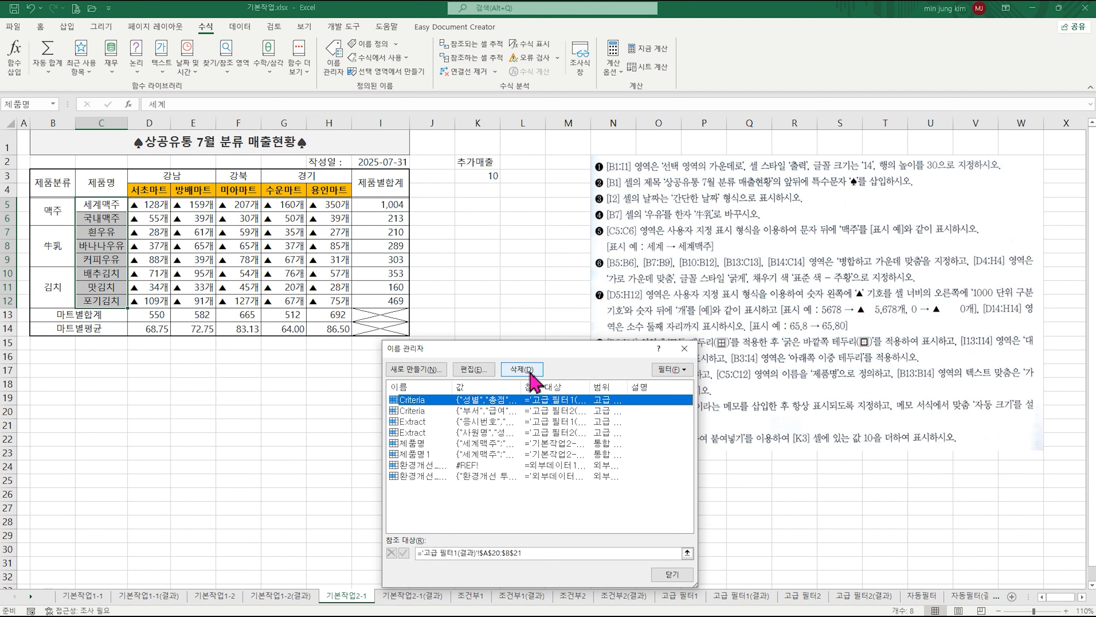
pyautogui.click(686, 349)
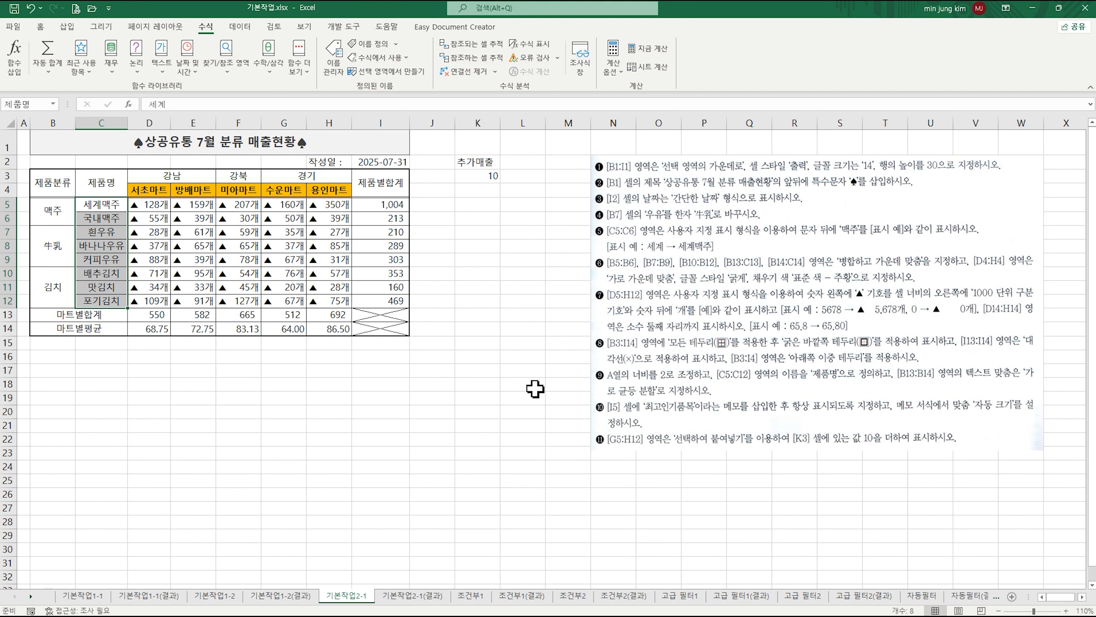
pyautogui.click(526, 368)
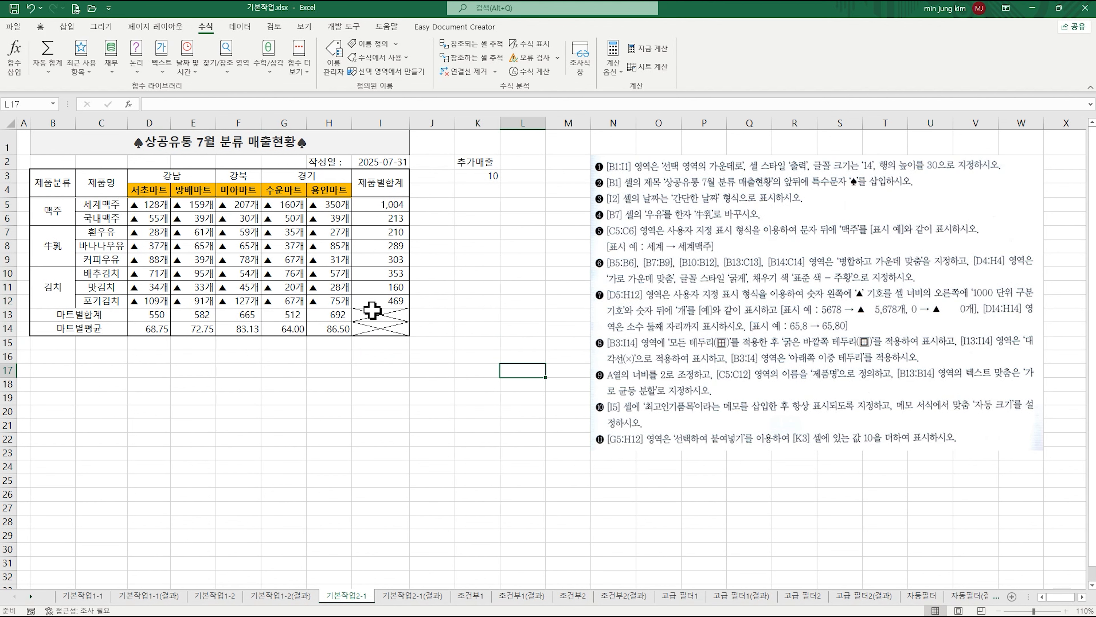
# Step: Set the horizontal text alignment of B13:B14 to distributed, 균등 분할 (들여쓰기)
pyautogui.moveTo(61, 312); pyautogui.dragTo(61, 325)
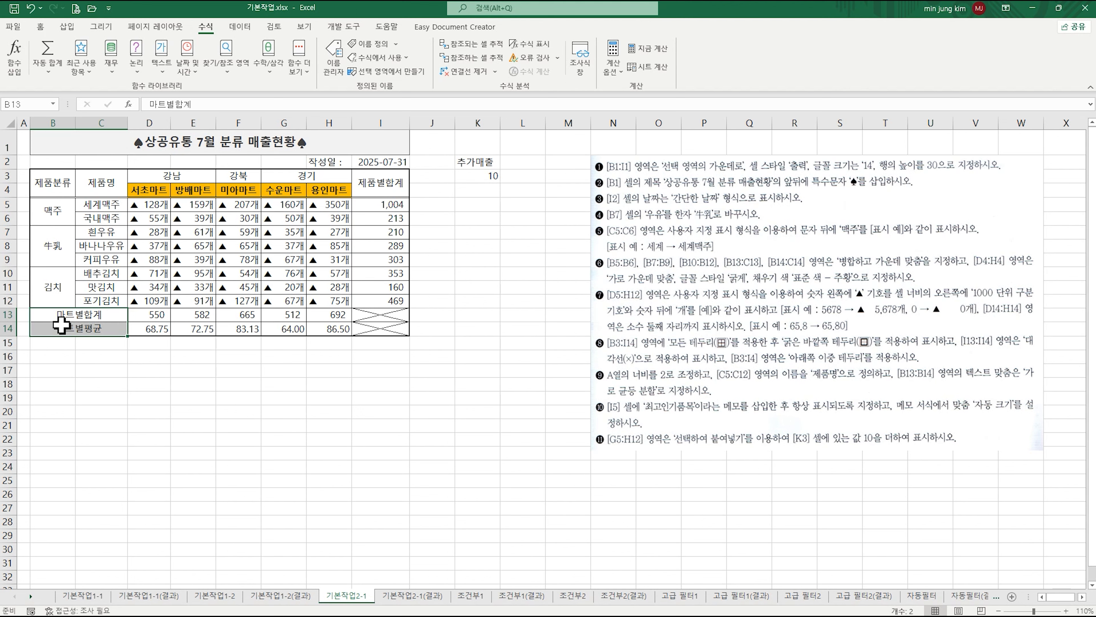
pyautogui.rightClick(82, 331)
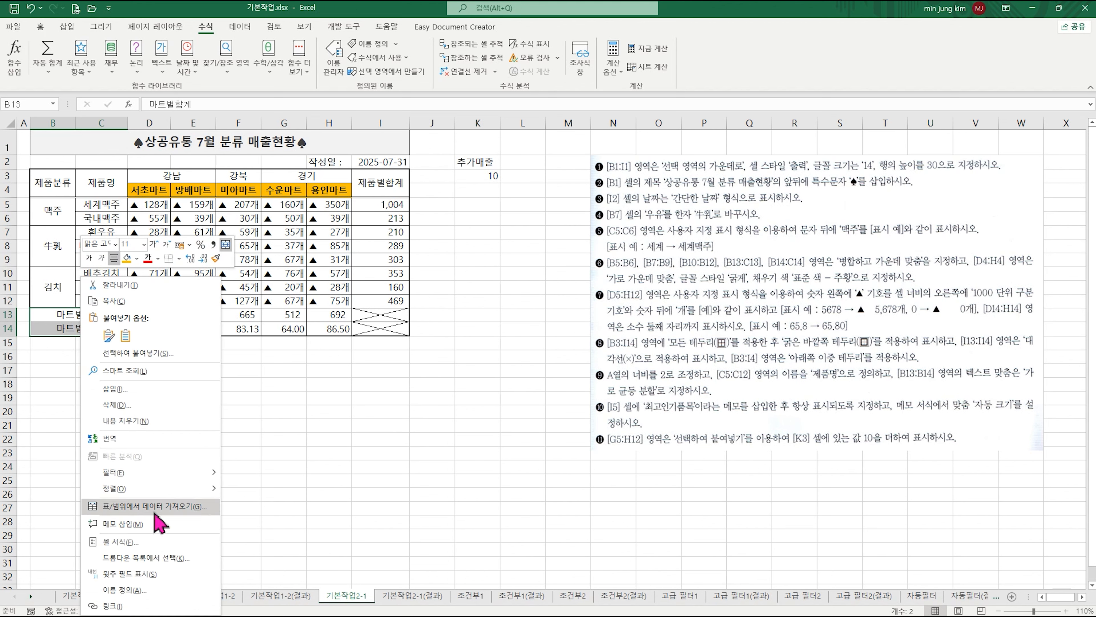
pyautogui.click(119, 541)
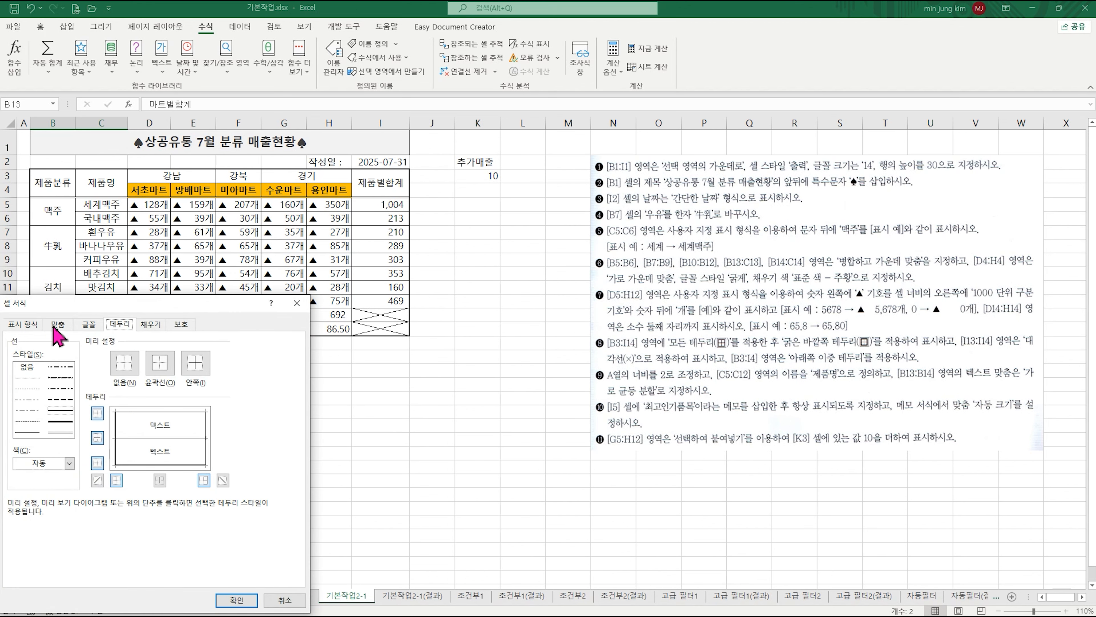
pyautogui.click(58, 324)
pyautogui.moveTo(89, 307); pyautogui.dragTo(308, 259)
pyautogui.click(294, 323)
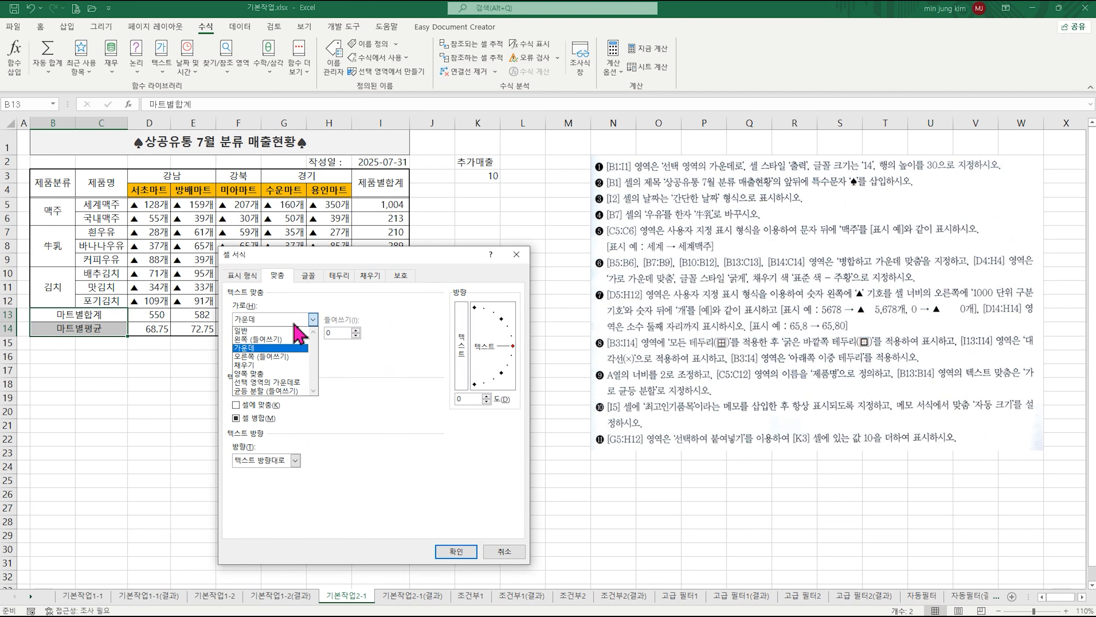
pyautogui.click(282, 391)
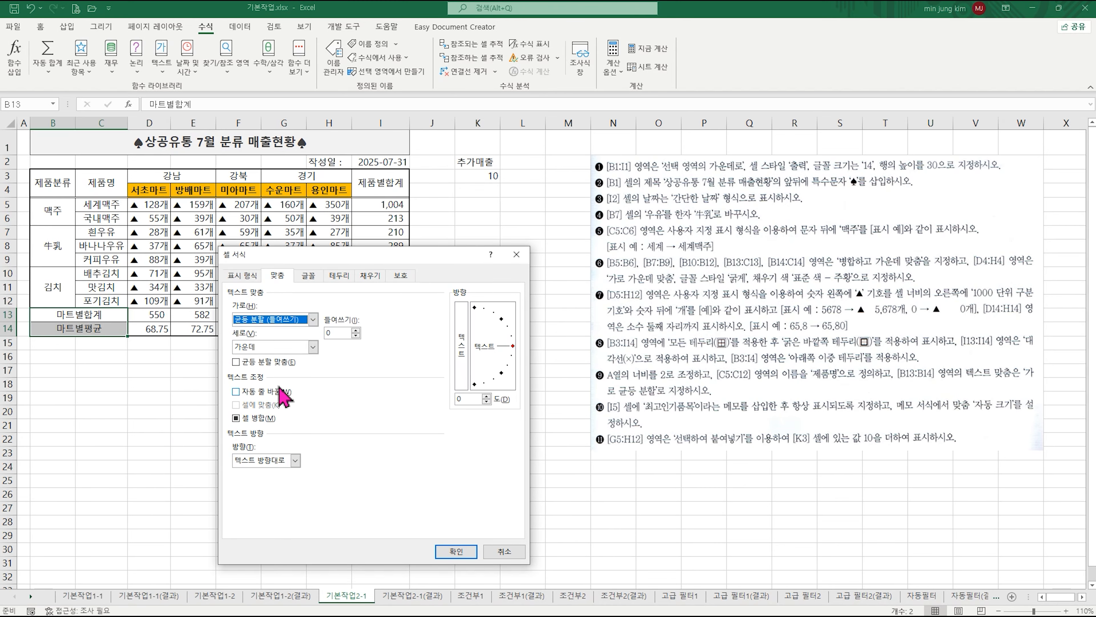
pyautogui.click(452, 552)
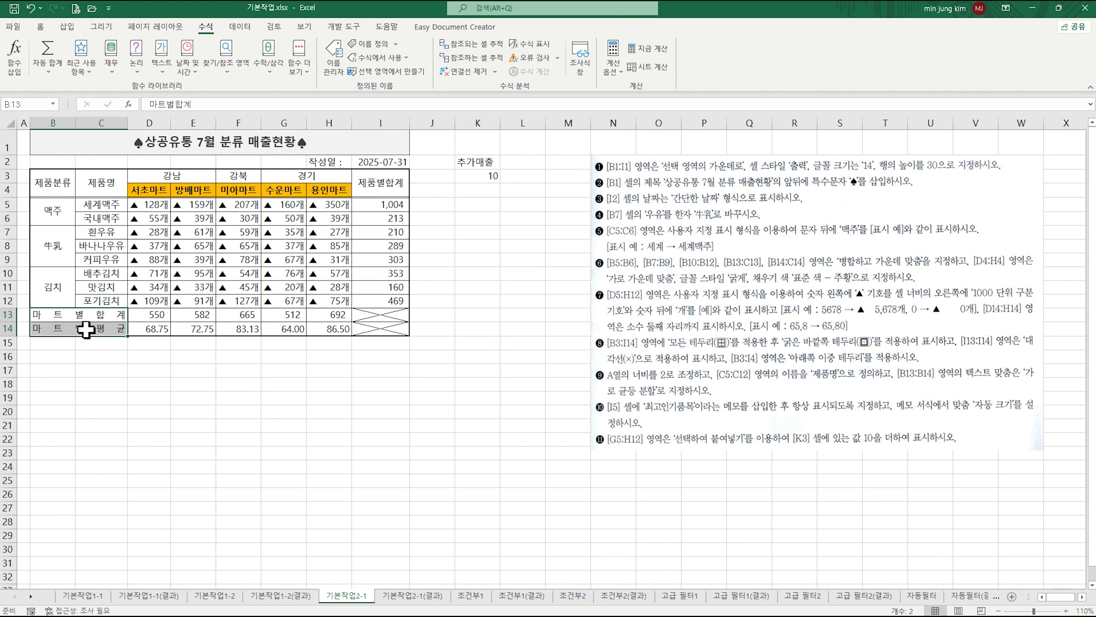
pyautogui.click(236, 408)
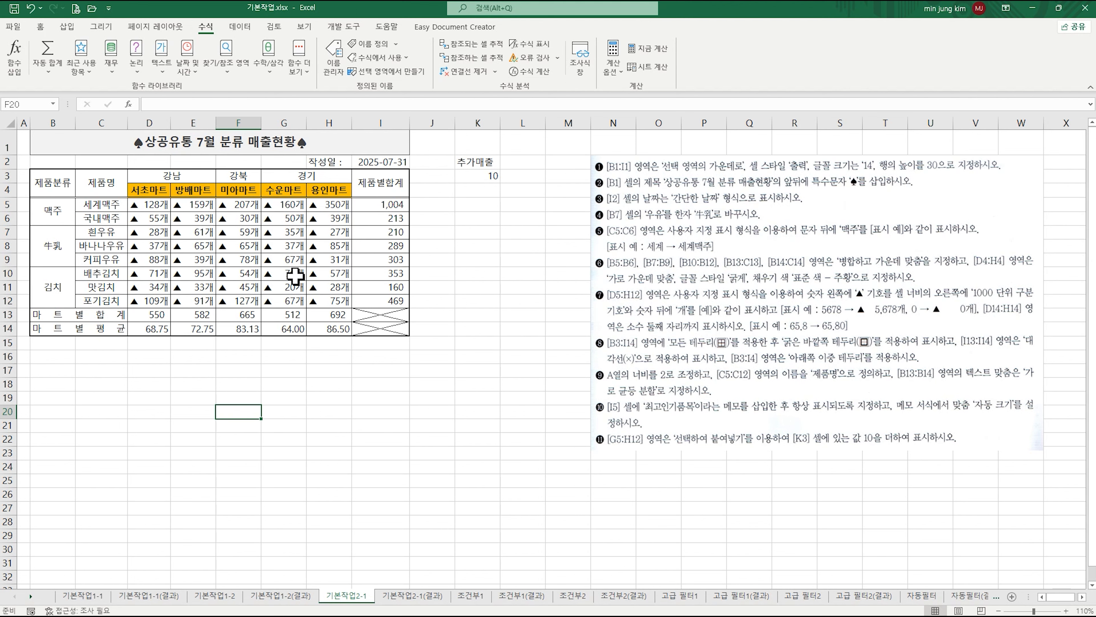
# Step: Insert a memo in cell I5, replacing its default author text with 최고인기품목
pyautogui.click(369, 205)
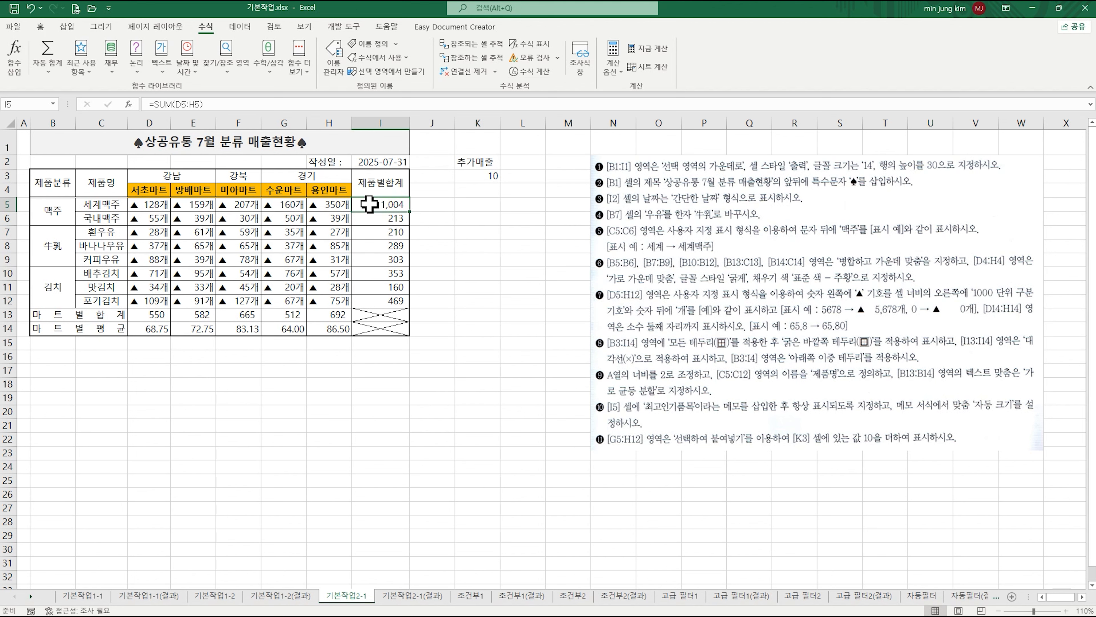
pyautogui.rightClick(370, 205)
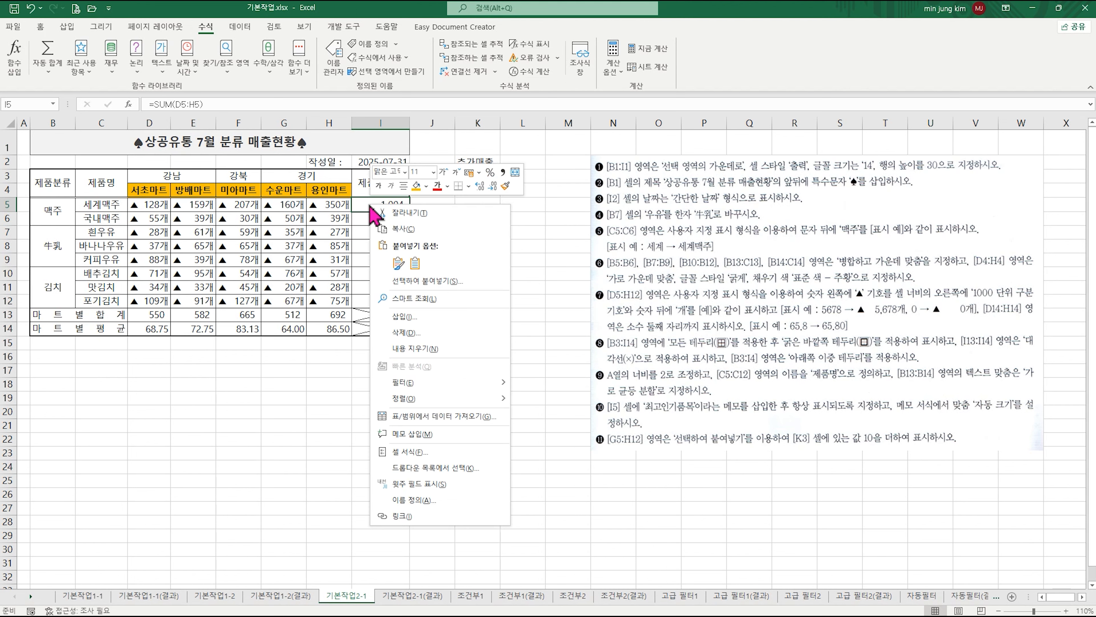
pyautogui.click(409, 434)
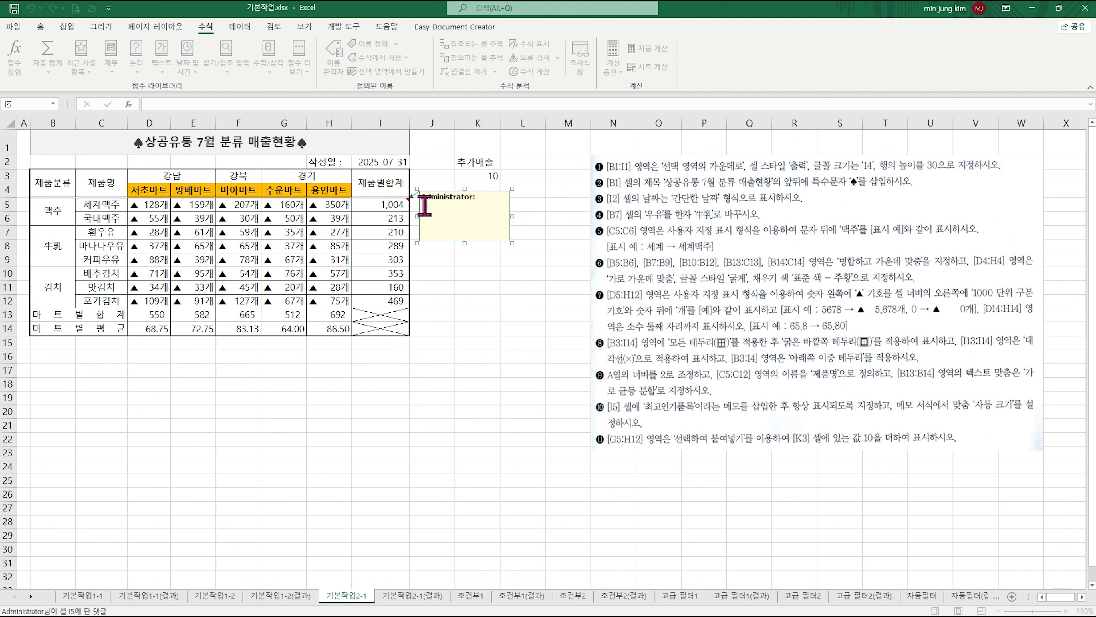
pyautogui.moveTo(475, 197); pyautogui.dragTo(411, 192)
pyautogui.write('초고인기')
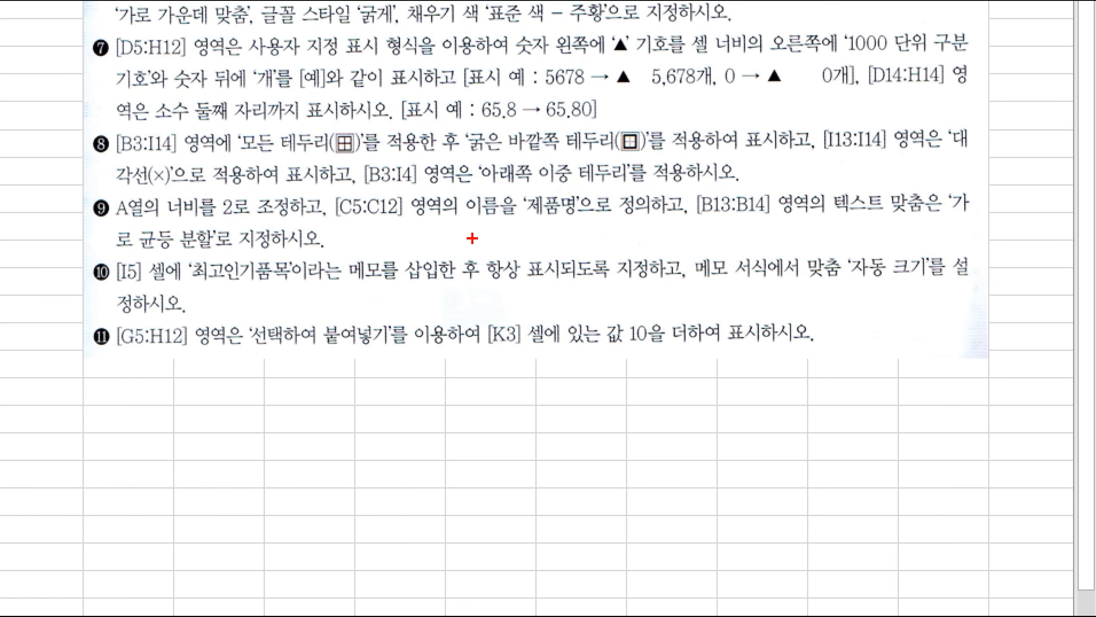
pyautogui.moveTo(472, 238); pyautogui.dragTo(651, 287)
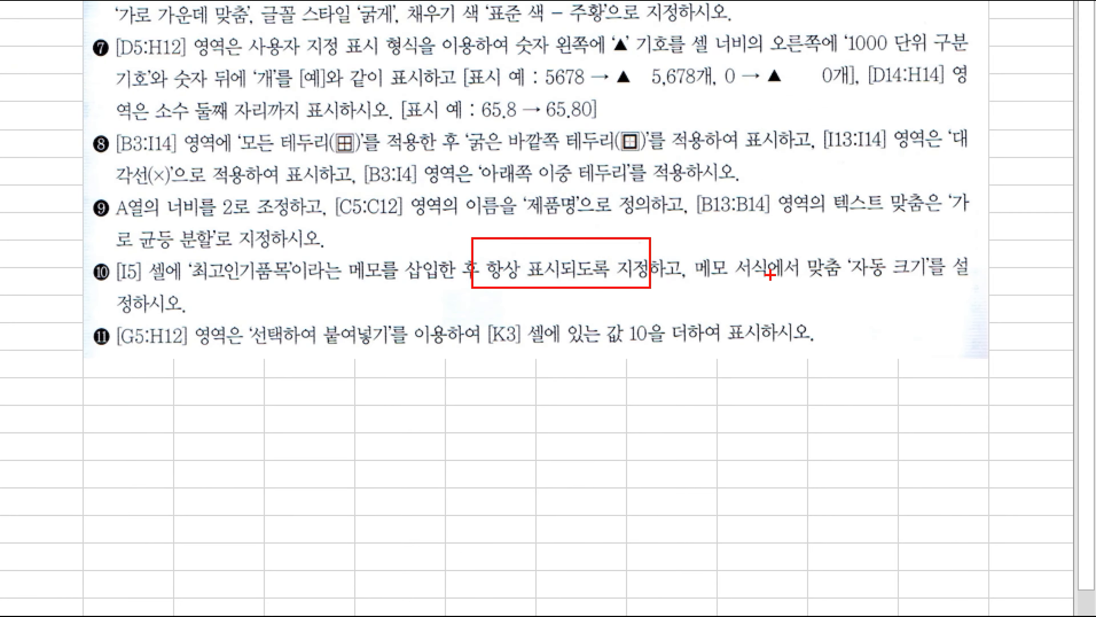
pyautogui.moveTo(821, 244); pyautogui.dragTo(968, 296)
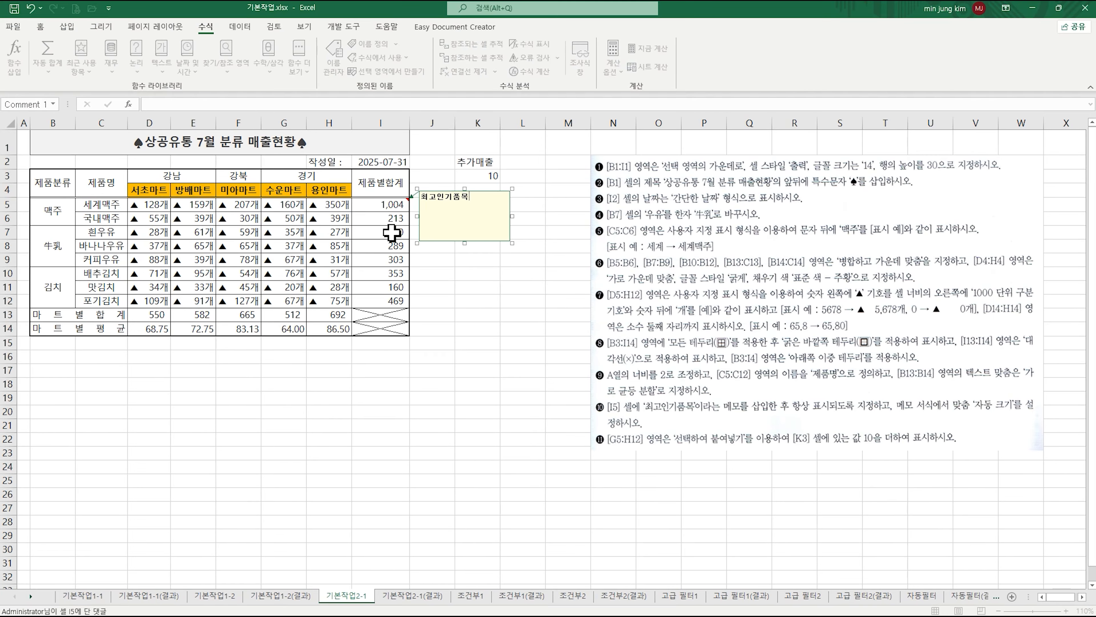
pyautogui.click(467, 288)
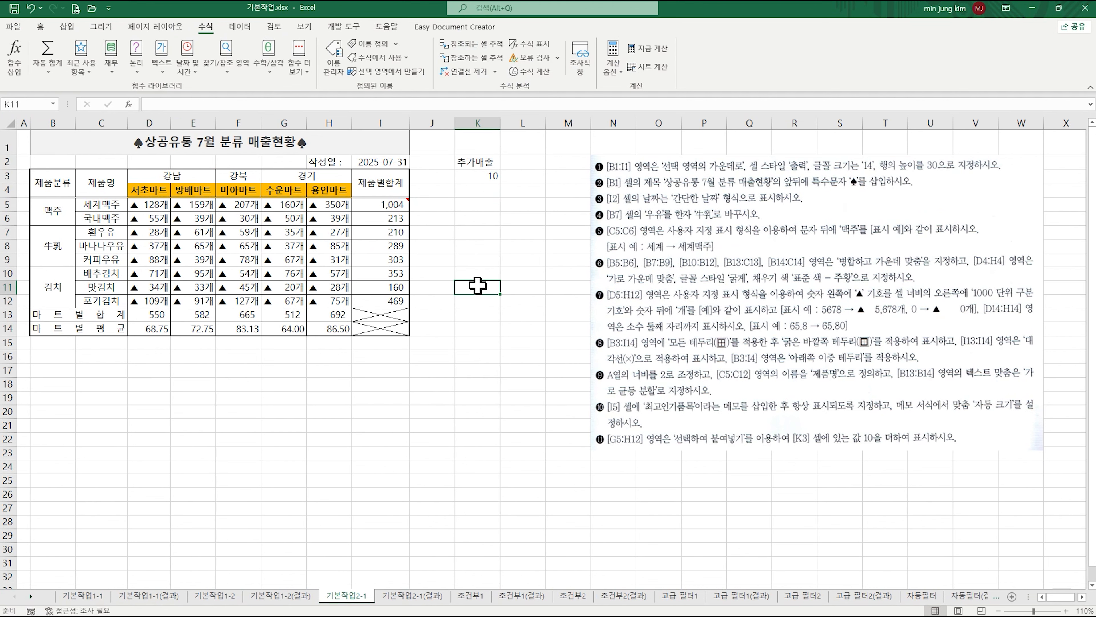
# Step: Keep the memo on cell I5 always displayed using 메모 표시/숨기기
pyautogui.moveTo(390, 204)
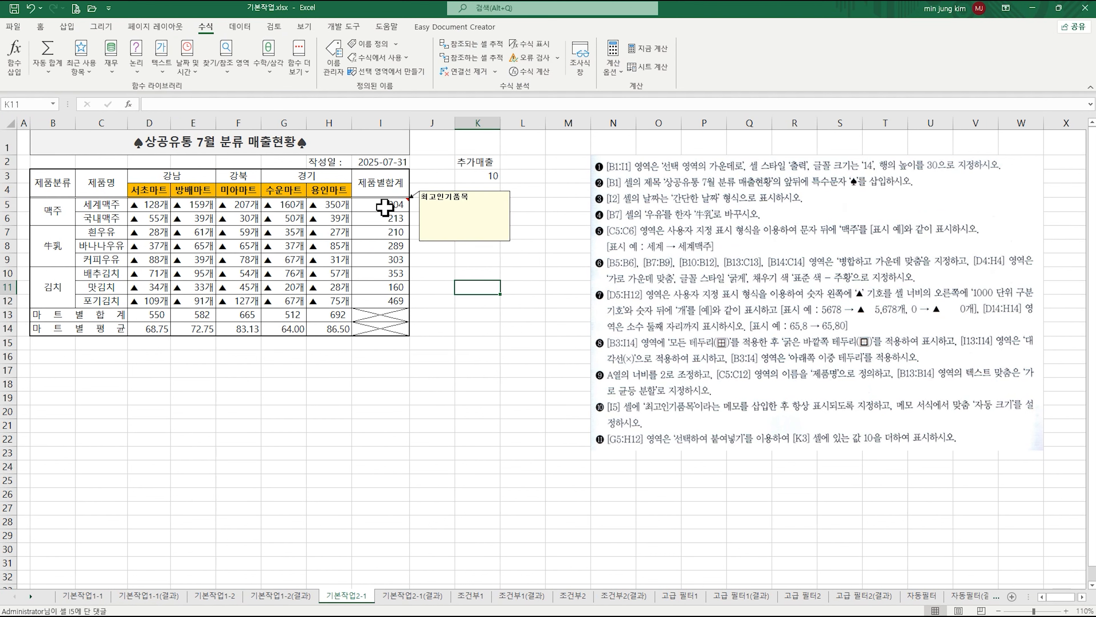
pyautogui.click(390, 204)
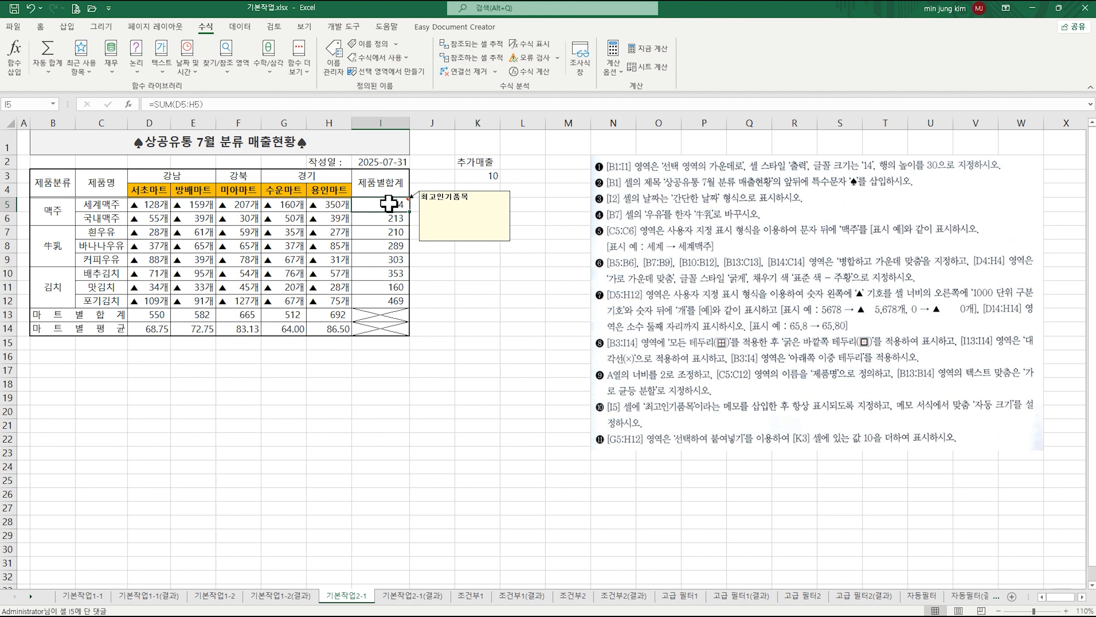
pyautogui.rightClick(389, 204)
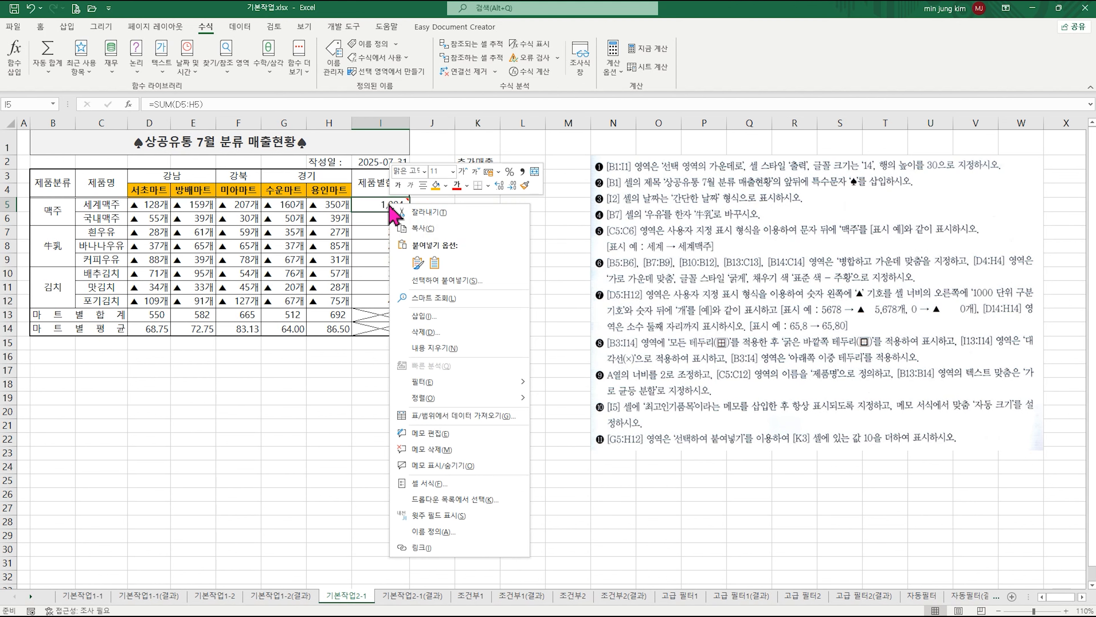
pyautogui.click(459, 469)
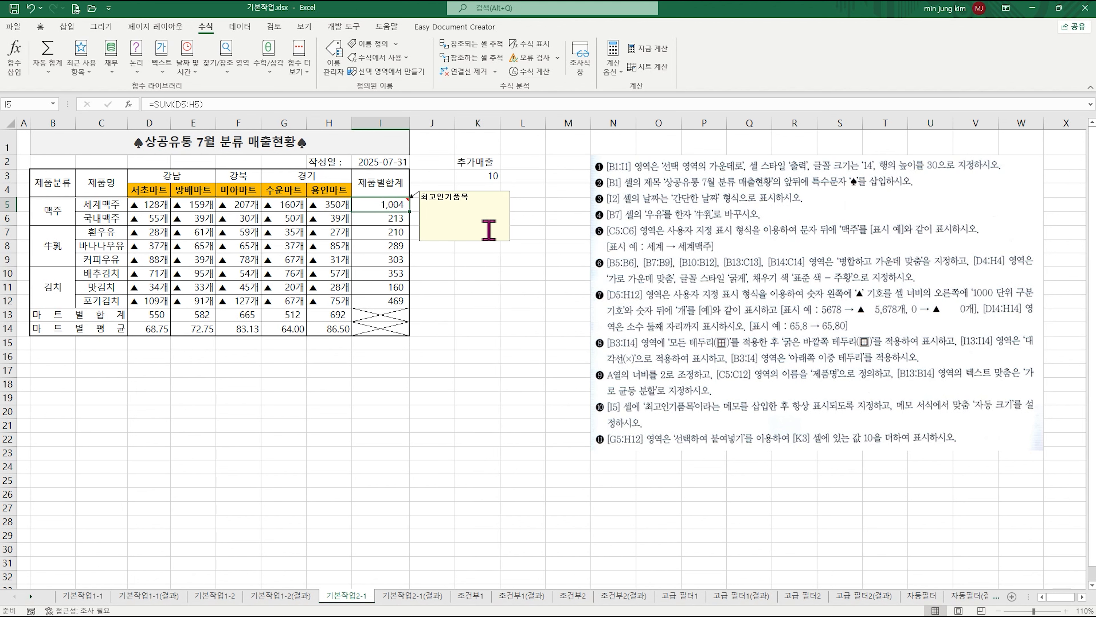
# Step: Turn on automatic size (자동 크기) in the alignment settings of the I5 memo's format
pyautogui.click(473, 192)
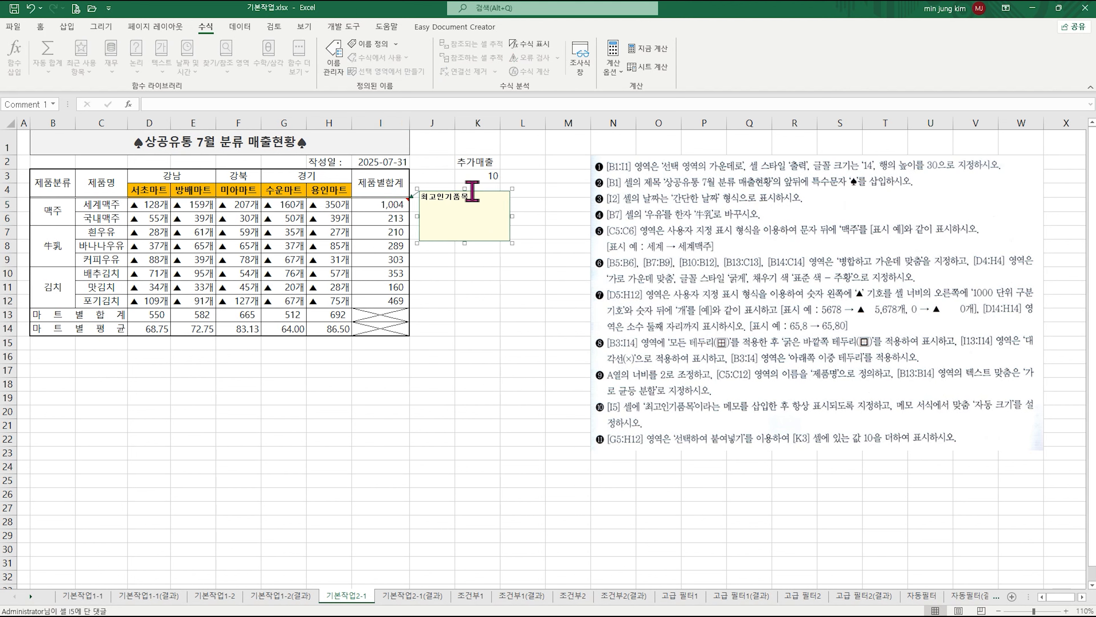
pyautogui.rightClick(477, 192)
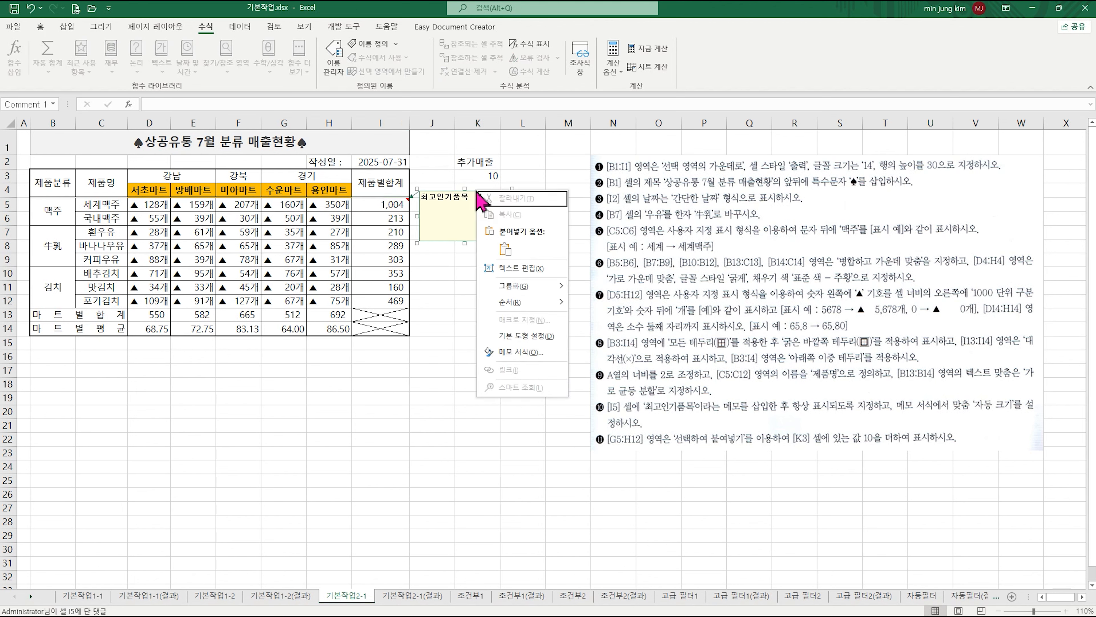
pyautogui.click(522, 352)
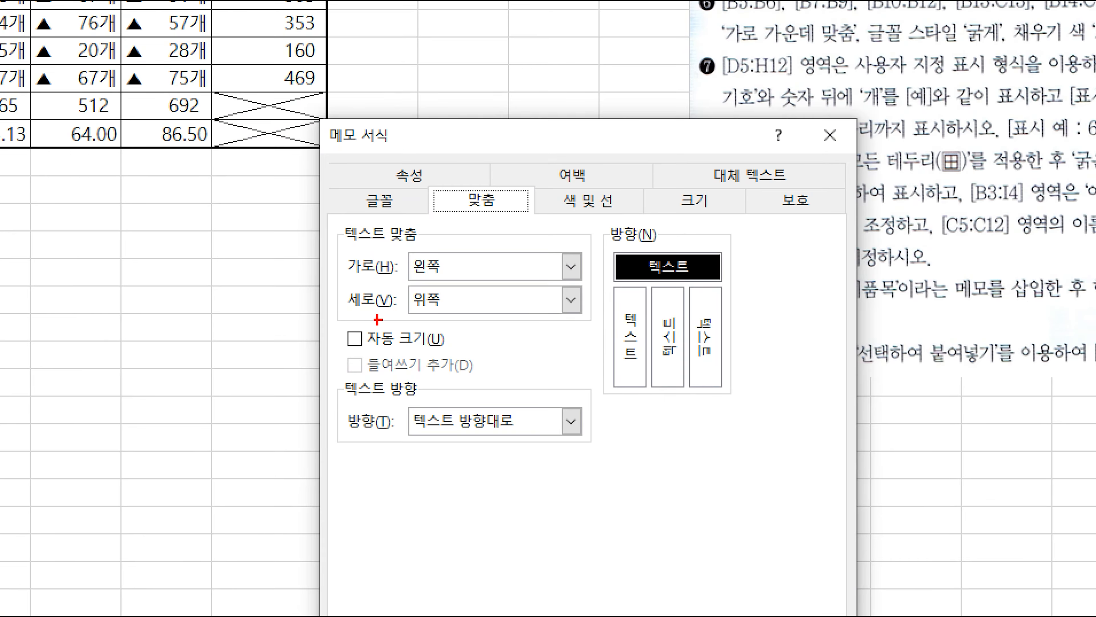
pyautogui.moveTo(332, 320); pyautogui.dragTo(462, 358)
pyautogui.moveTo(514, 214); pyautogui.dragTo(500, 184)
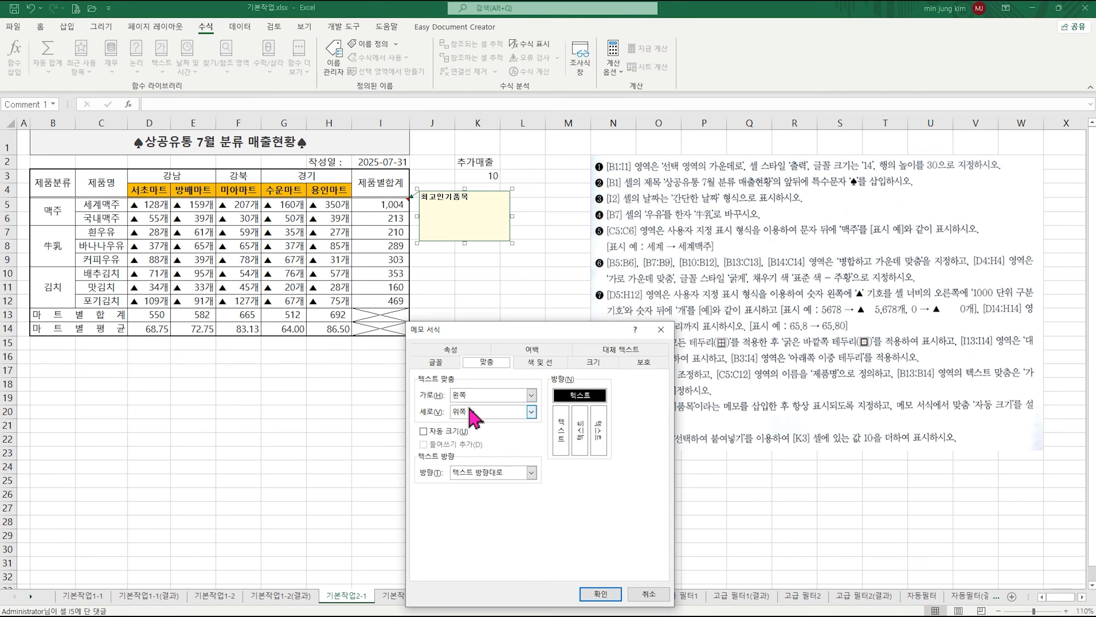
pyautogui.click(424, 432)
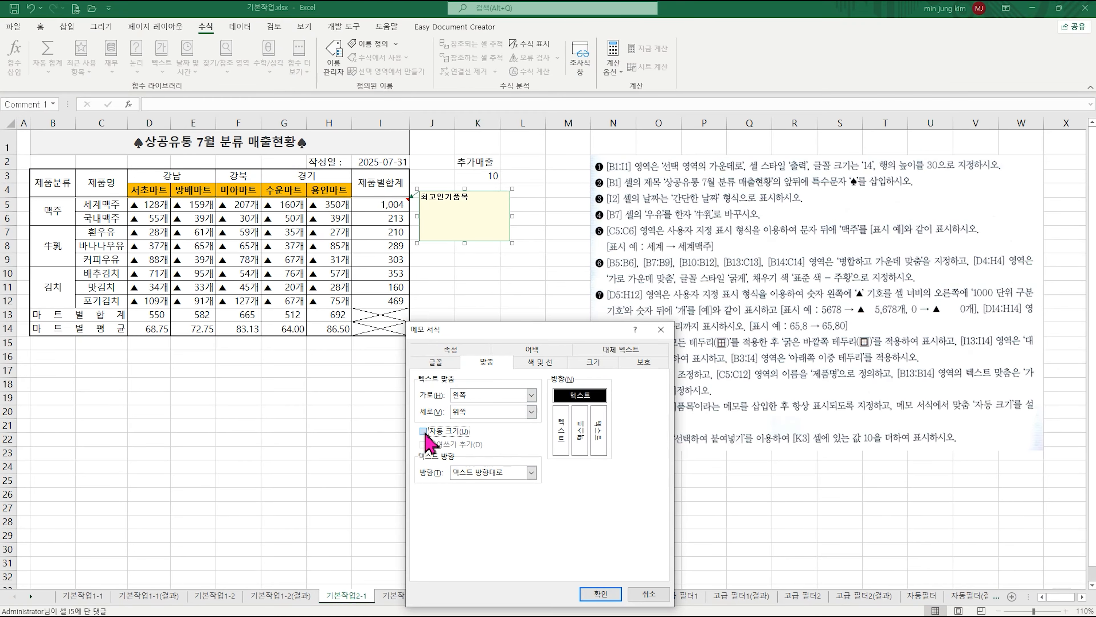
pyautogui.click(600, 594)
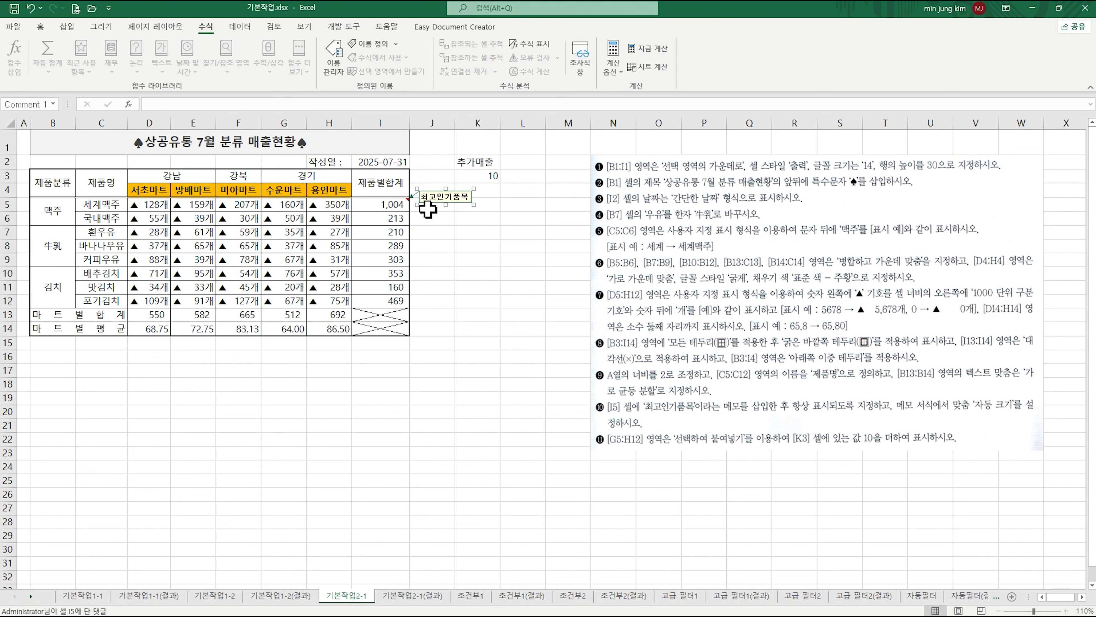
pyautogui.click(494, 290)
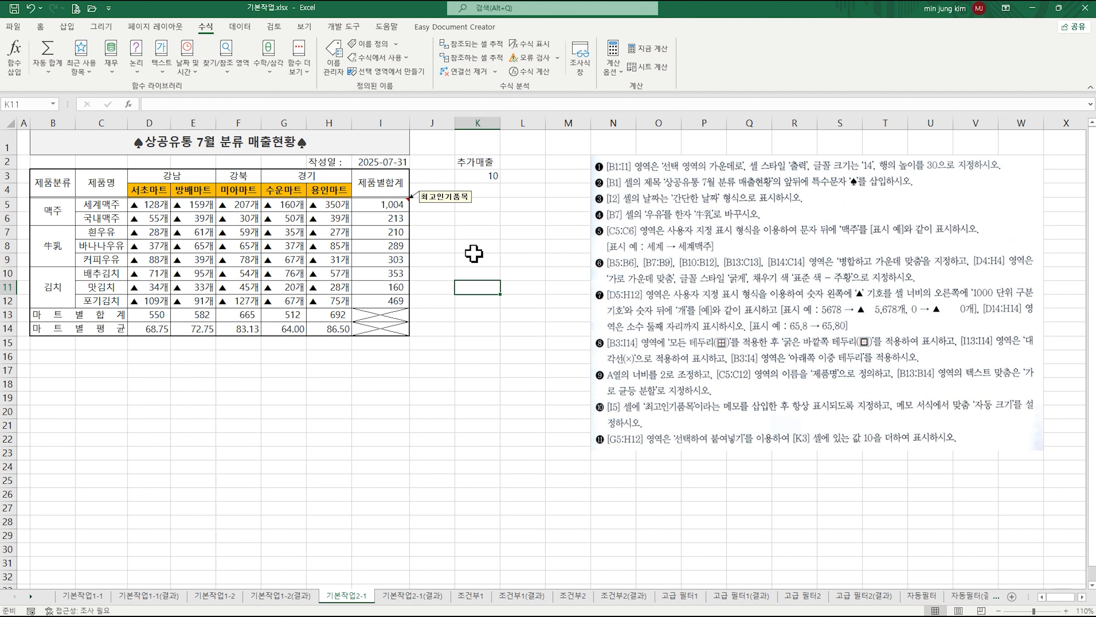
# Step: Copy K3 and add its value 10 to G5:H12 with Paste Special, using the 값 and 더하기 options, then clear the copy selection
pyautogui.click(482, 176)
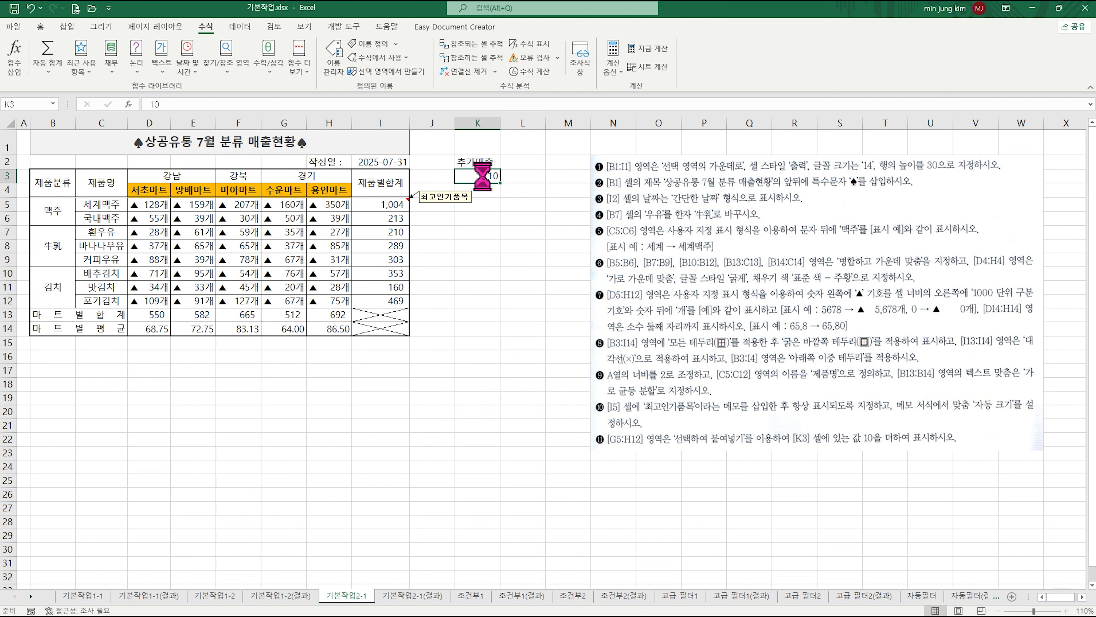
pyautogui.hotkey('ctrl', 'c')
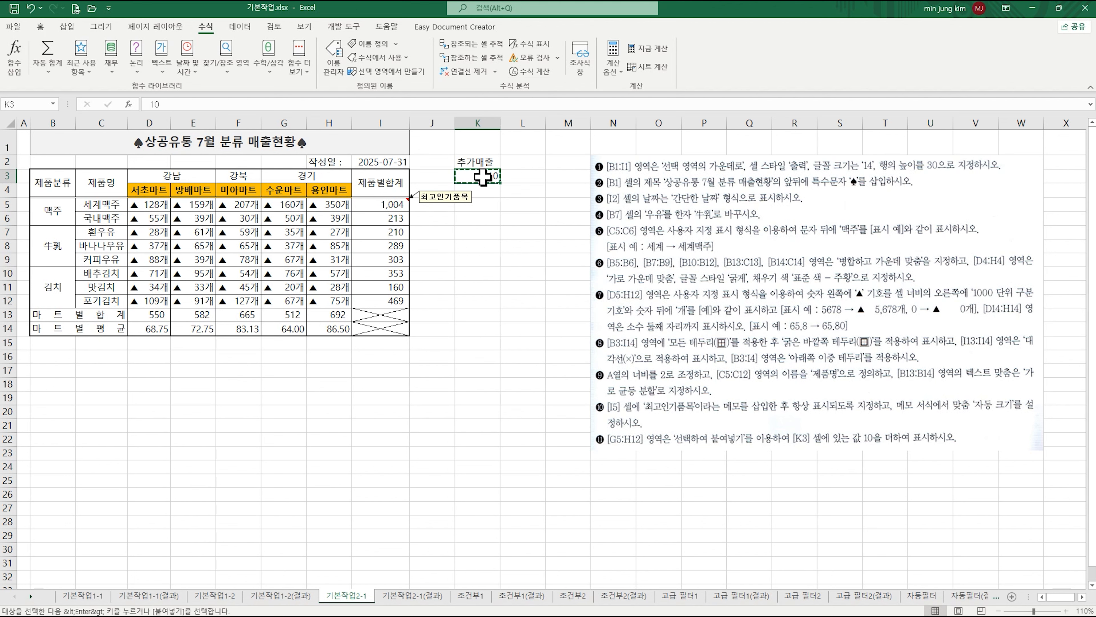
pyautogui.click(273, 206)
pyautogui.moveTo(273, 206); pyautogui.dragTo(327, 296)
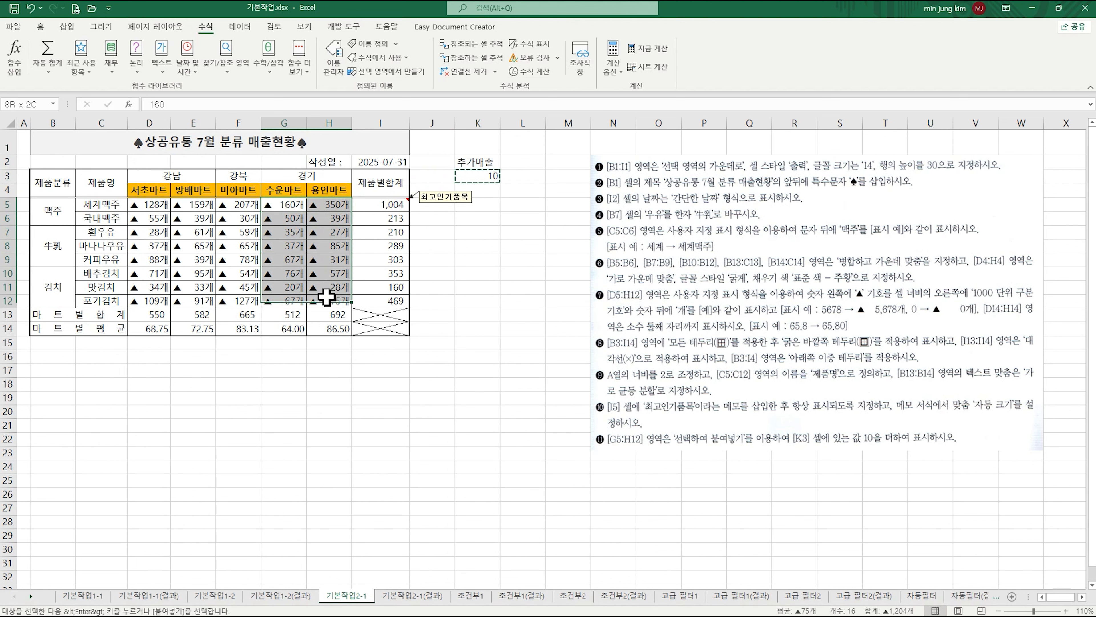
pyautogui.rightClick(323, 218)
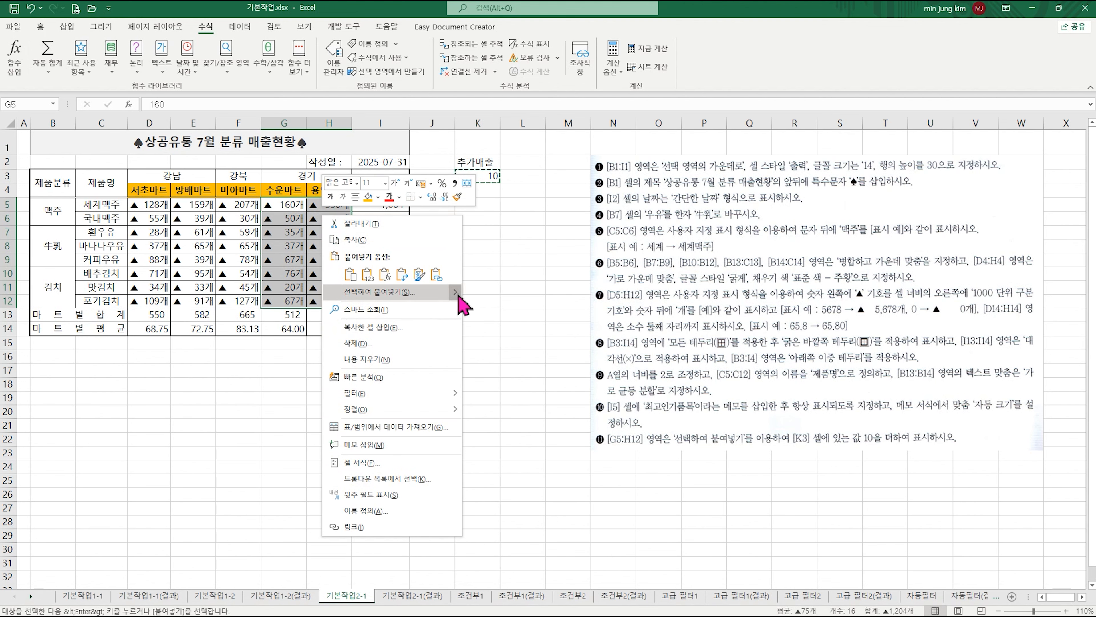
pyautogui.moveTo(454, 298)
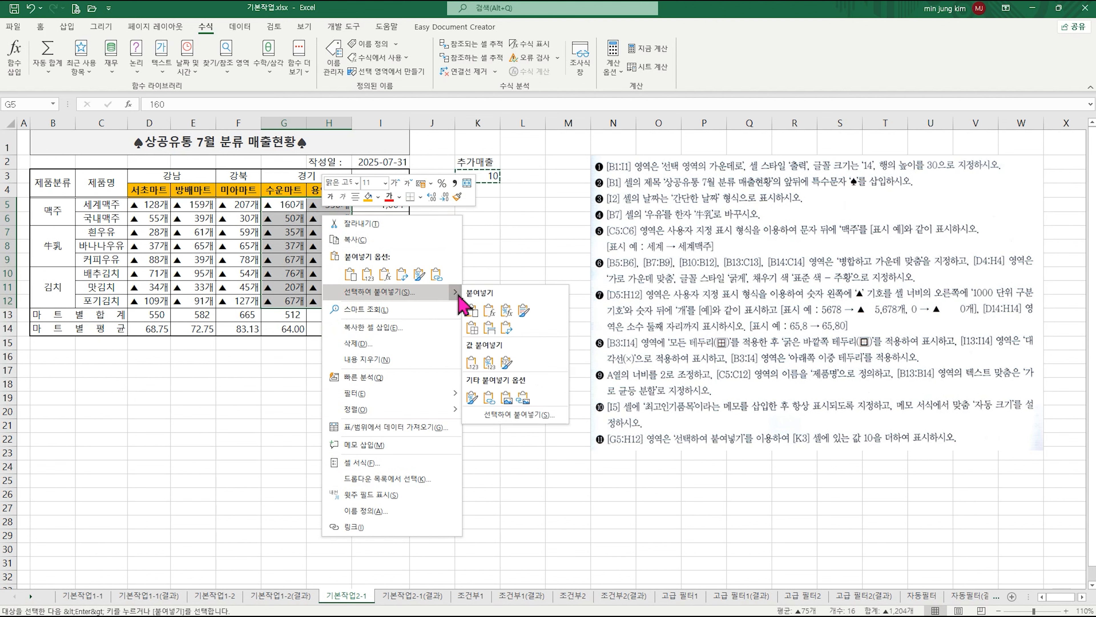
pyautogui.click(370, 293)
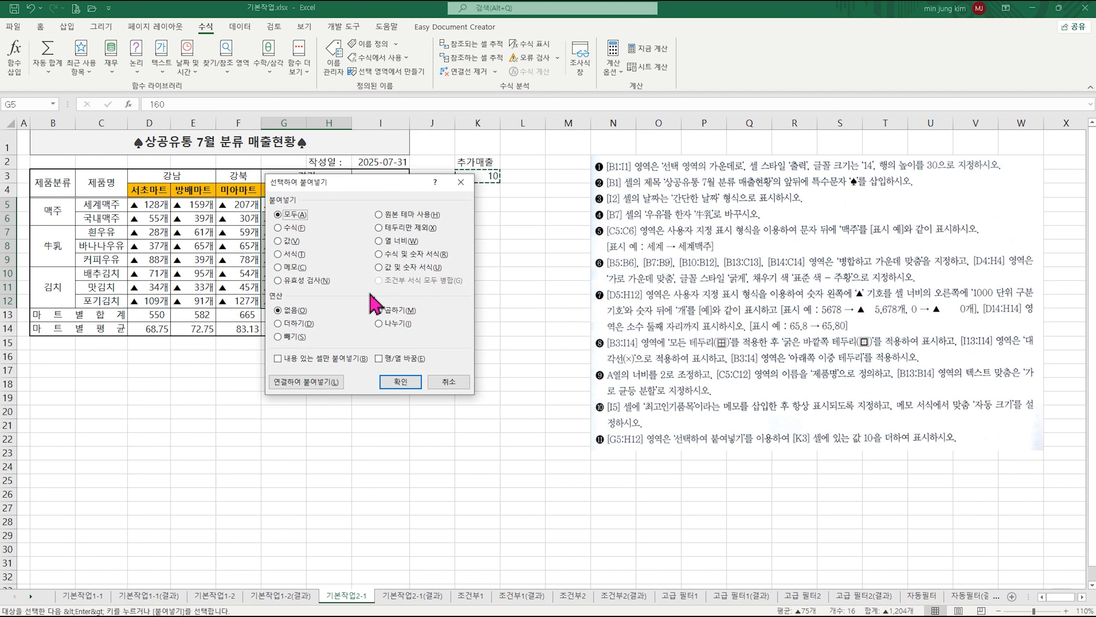
pyautogui.click(289, 244)
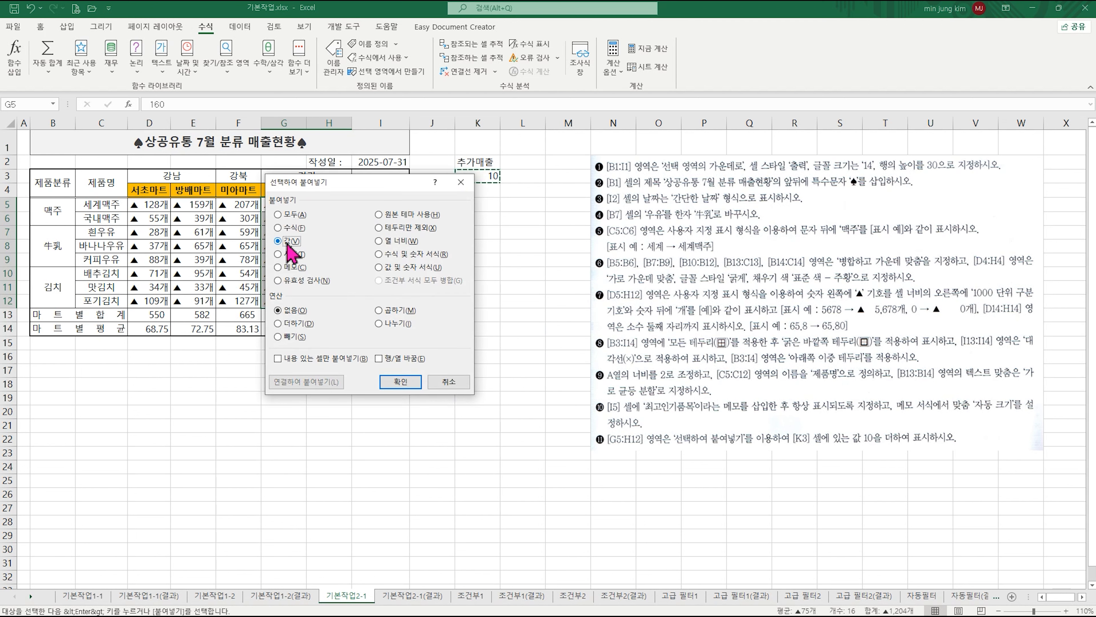
pyautogui.click(279, 325)
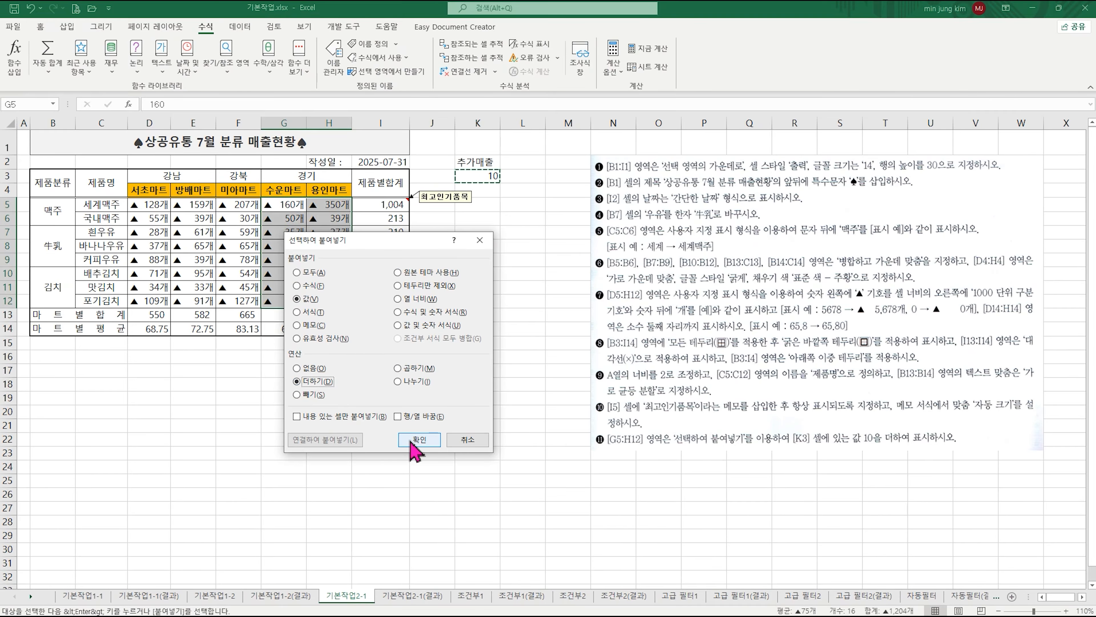
pyautogui.click(745, 428)
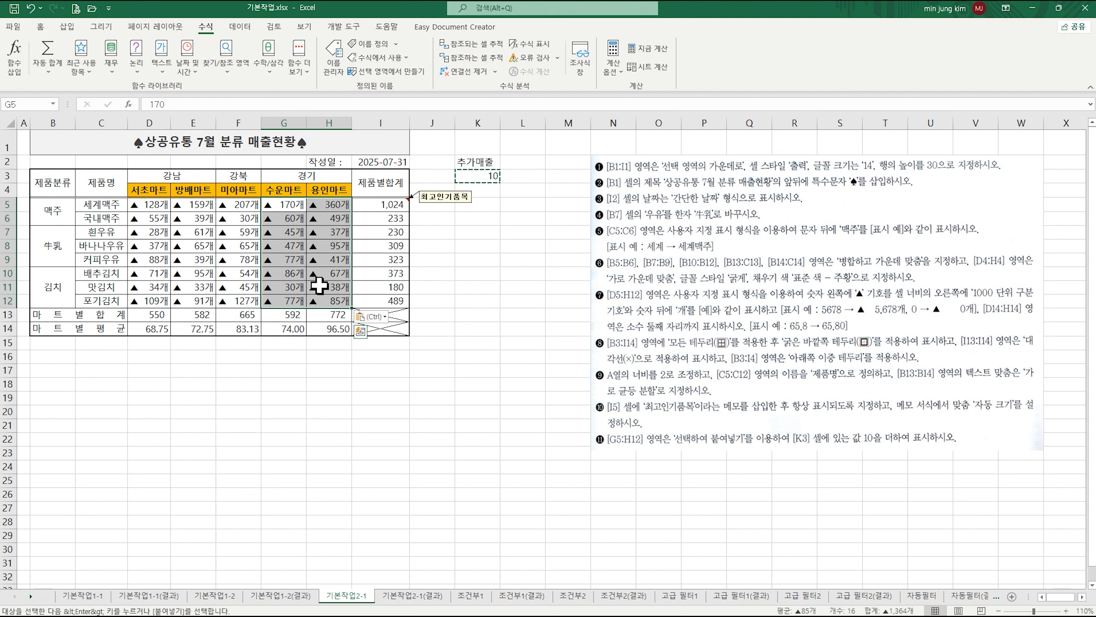
pyautogui.click(479, 370)
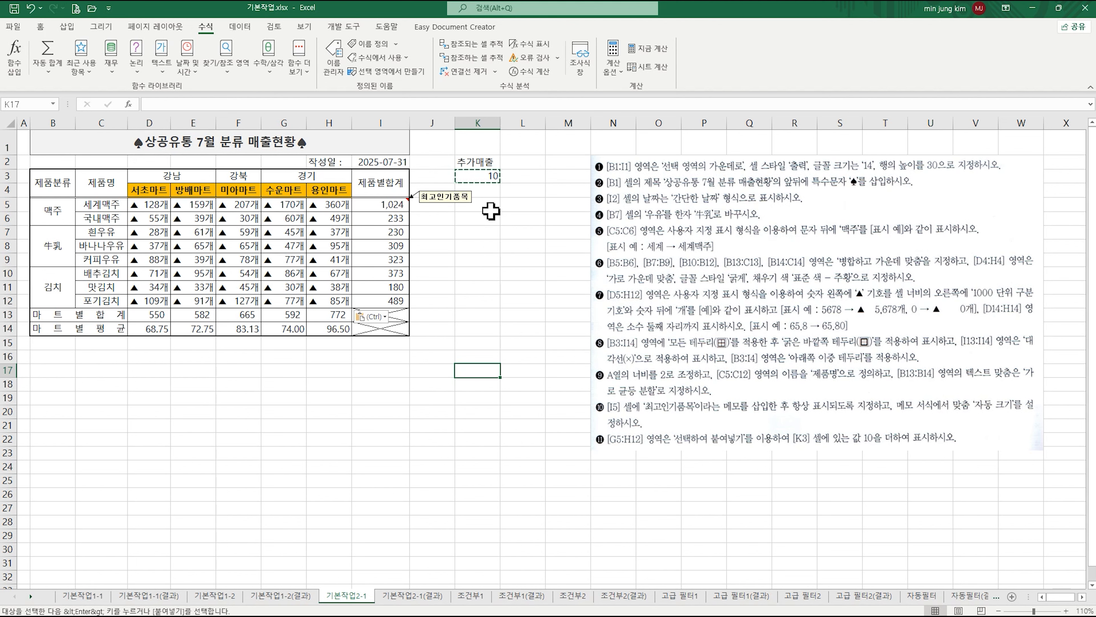
pyautogui.press('Escape')
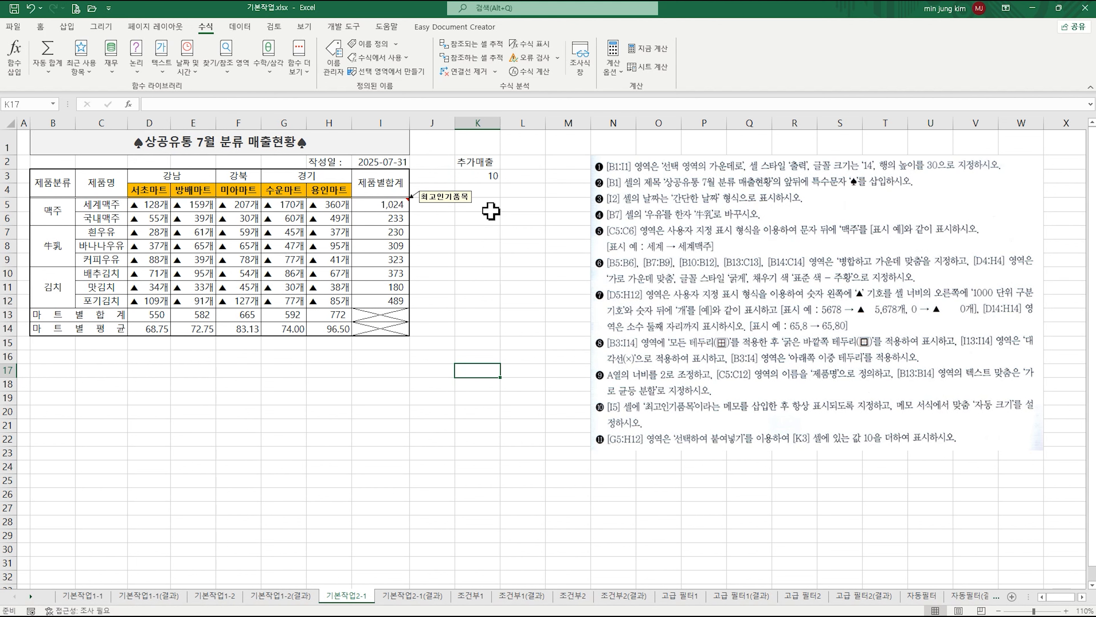
pyautogui.click(489, 318)
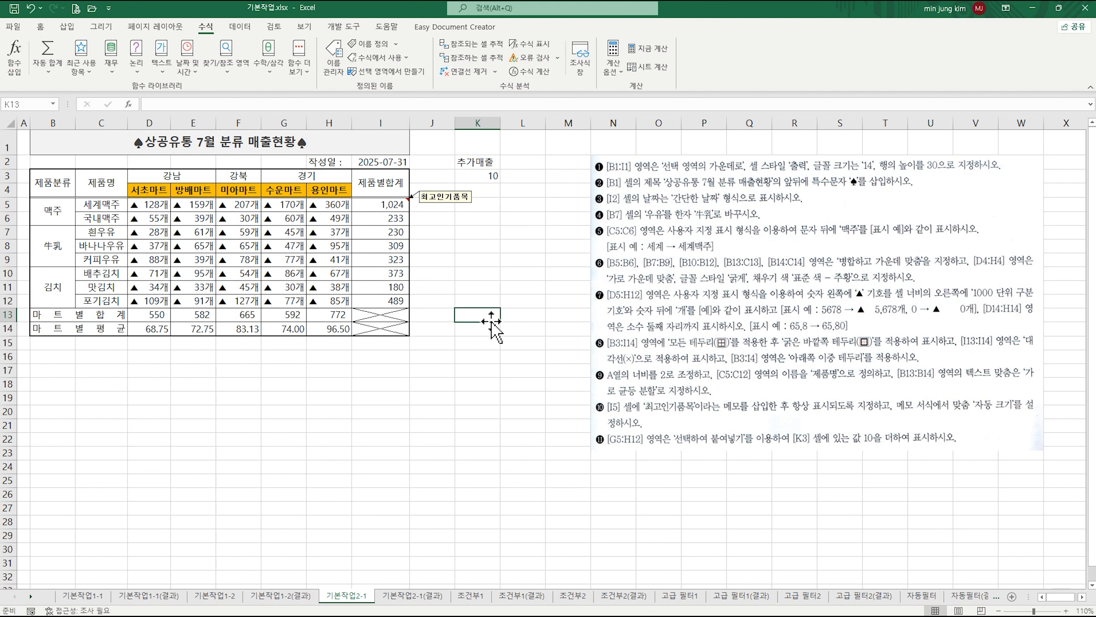